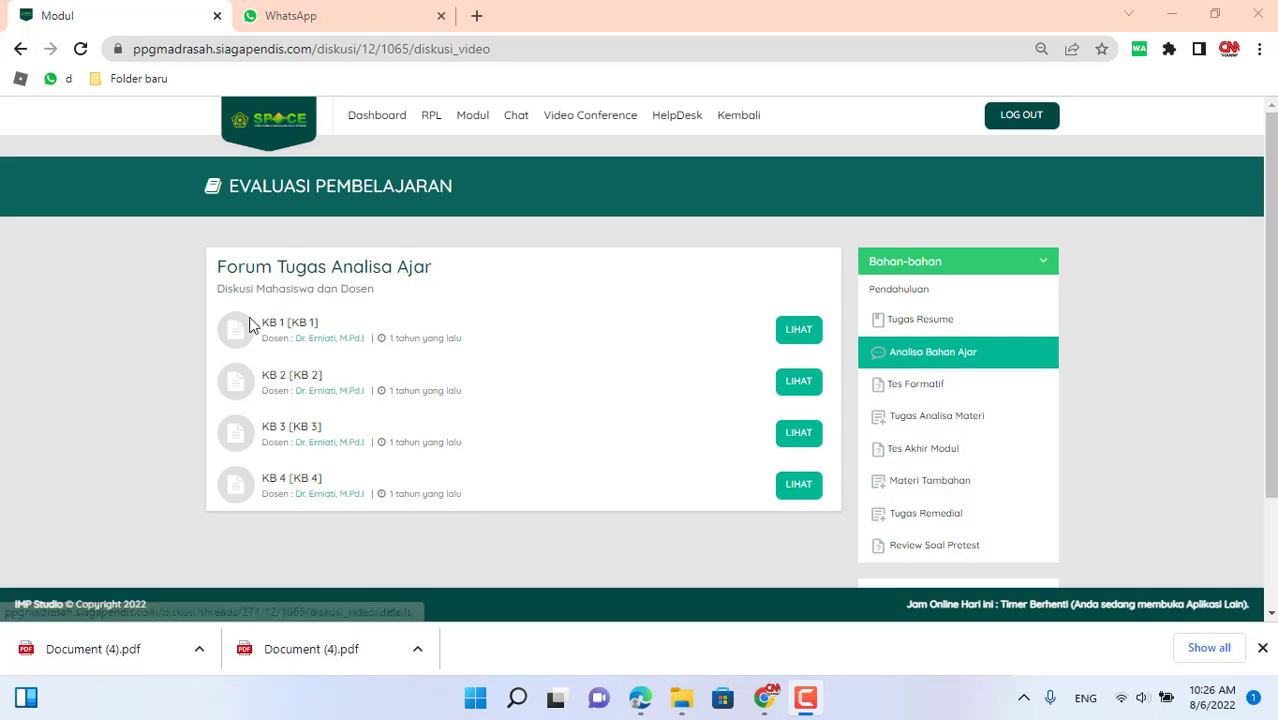
Open the KB 1 discussion and review the Komponen Analisa bahan ajar requirements, placing the cursor in the comment box
click(801, 333)
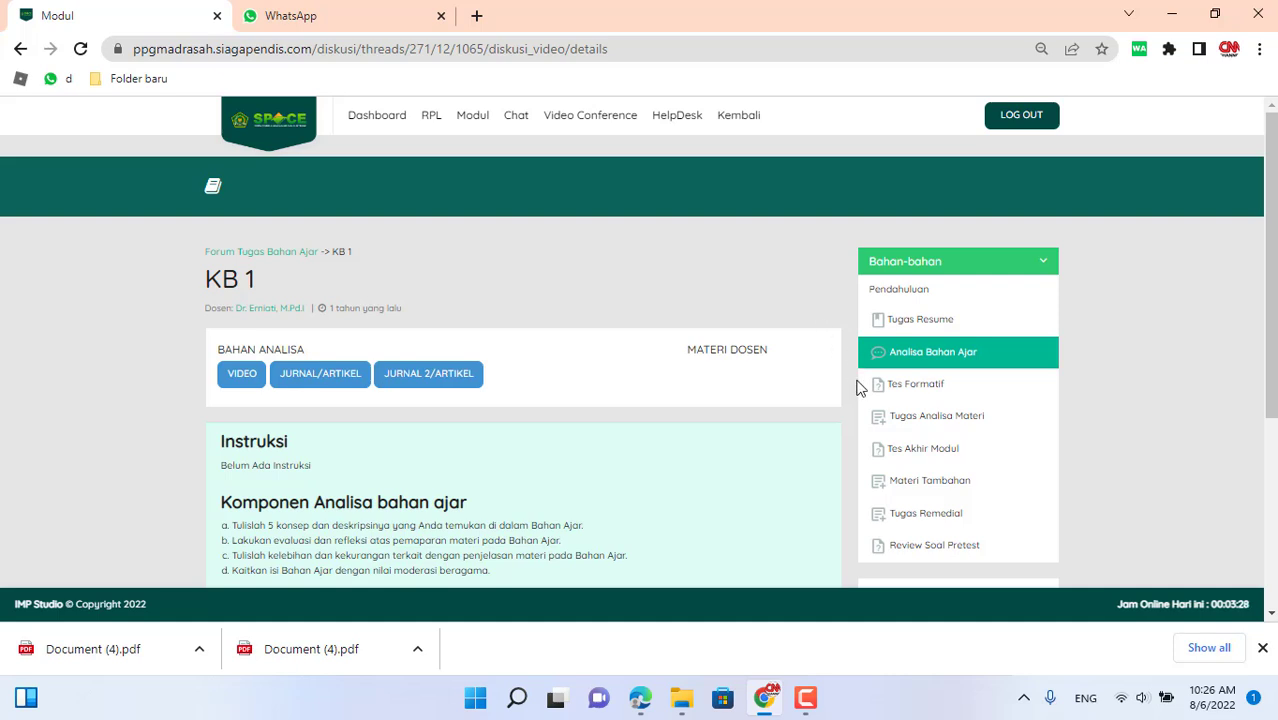
scroll(866, 405, down, 1)
scroll(868, 412, down, 1)
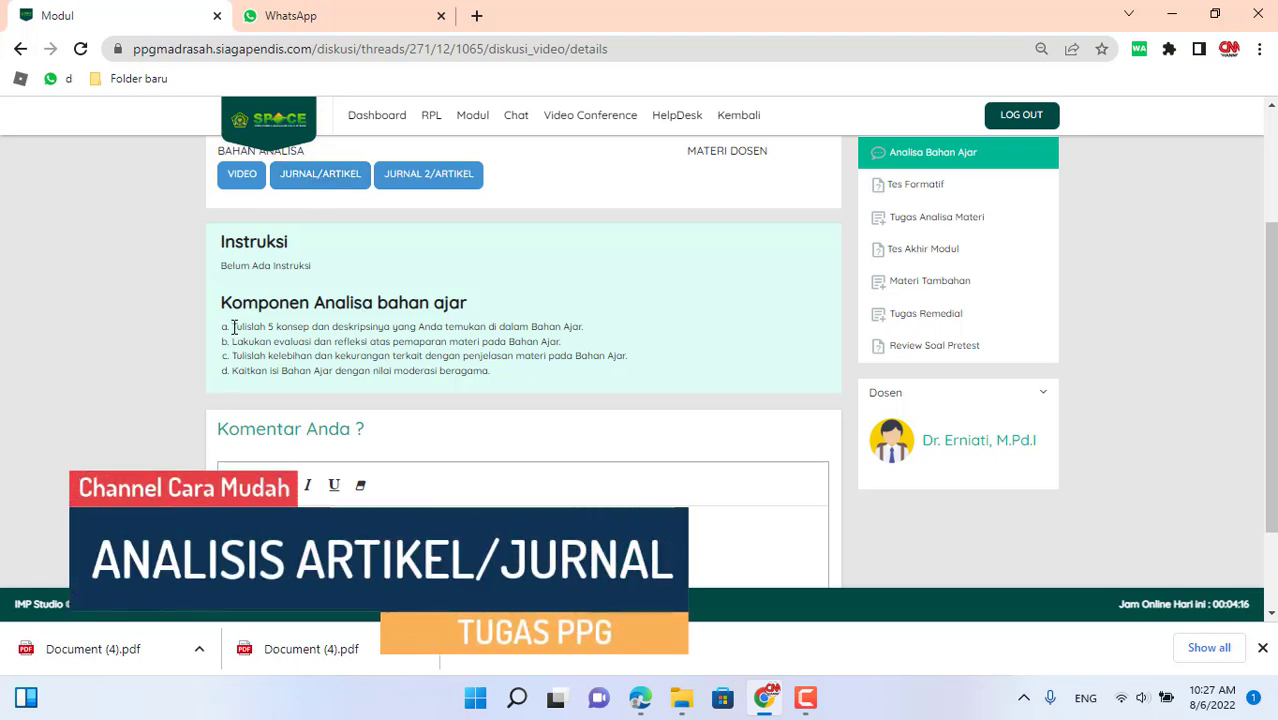
drag(232, 328, 396, 329)
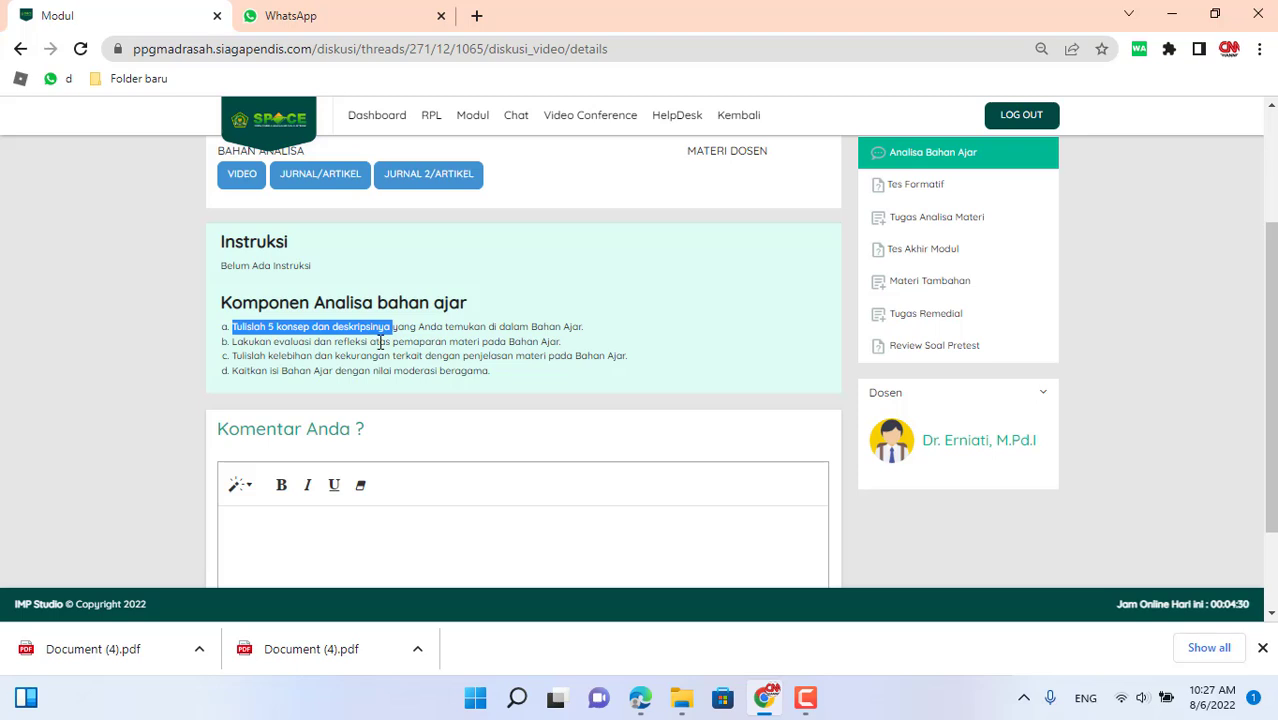
scroll(420, 399, down, 2)
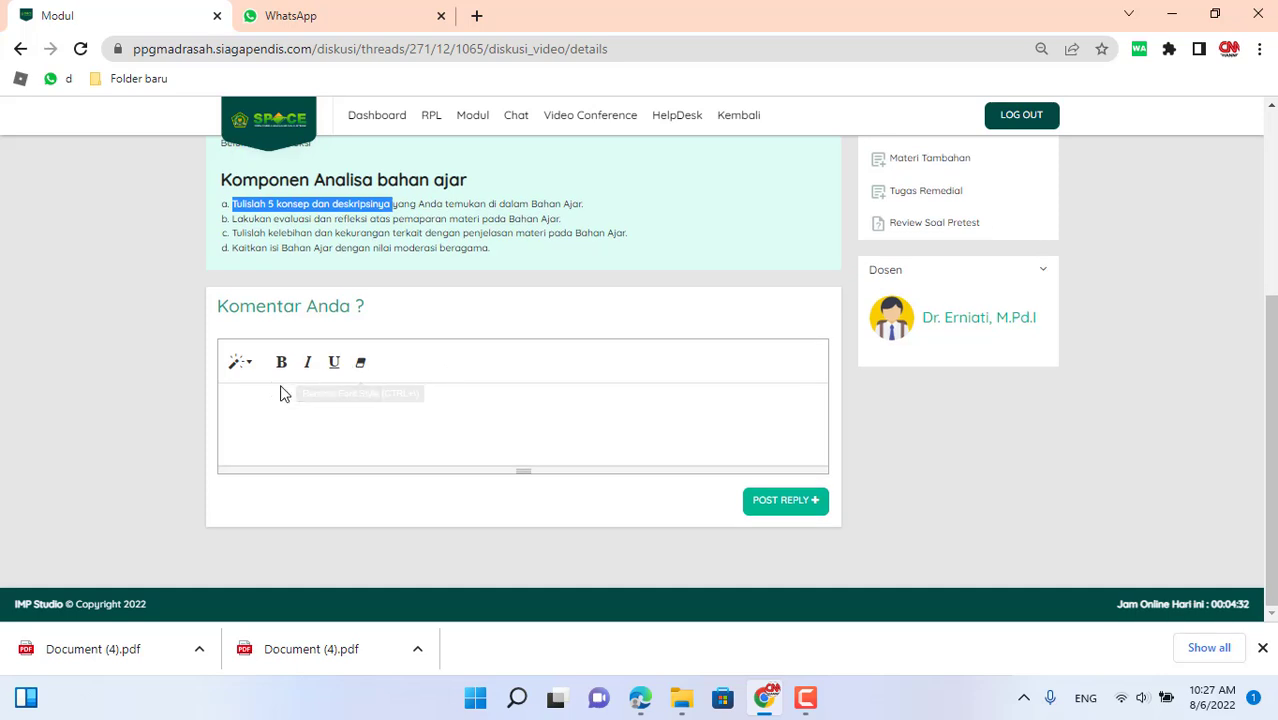
click(237, 400)
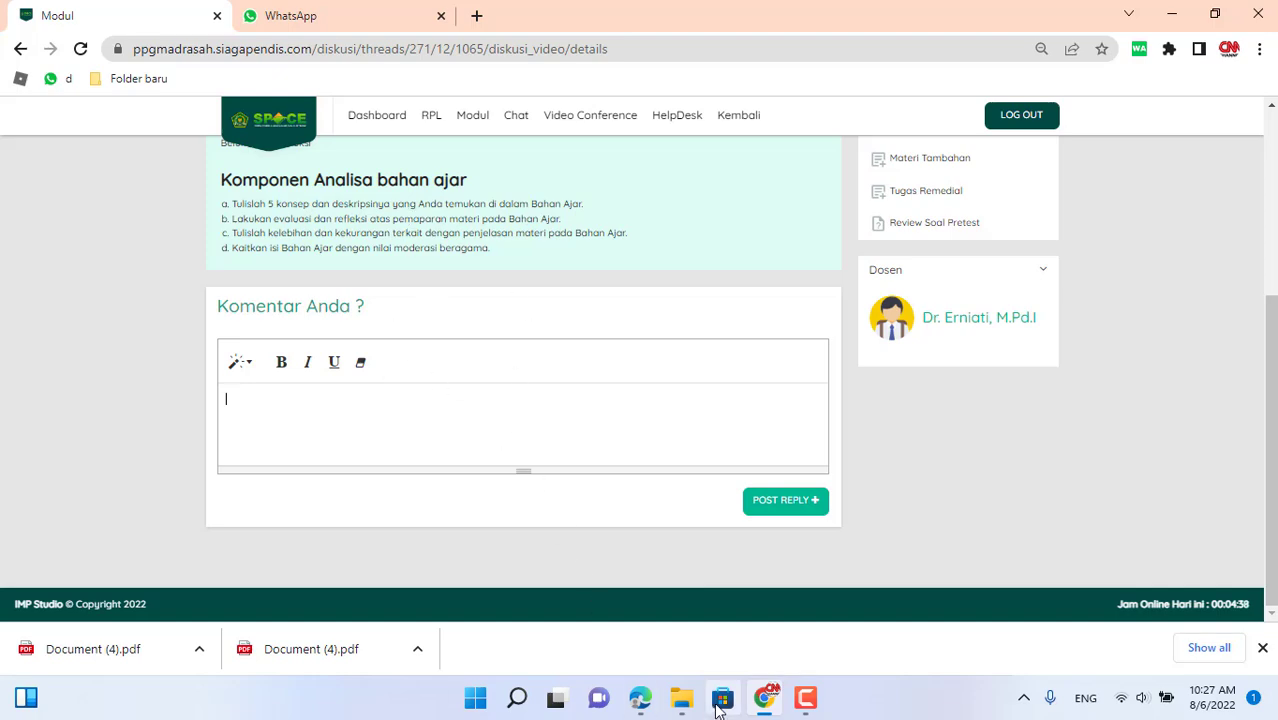
In File Explorer, copy the Word file Analisis Bahan Ajar Modul 6 from the Modul 6 folder into the Modul 7 folder
click(681, 697)
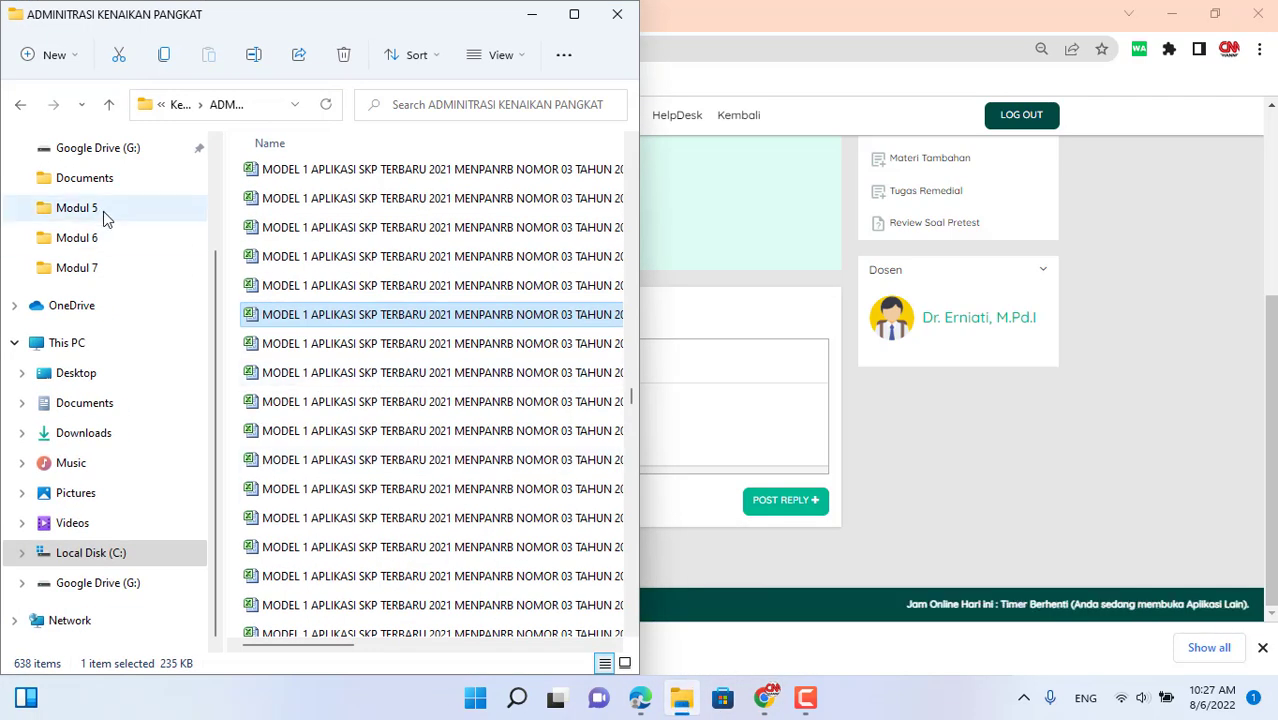
click(94, 242)
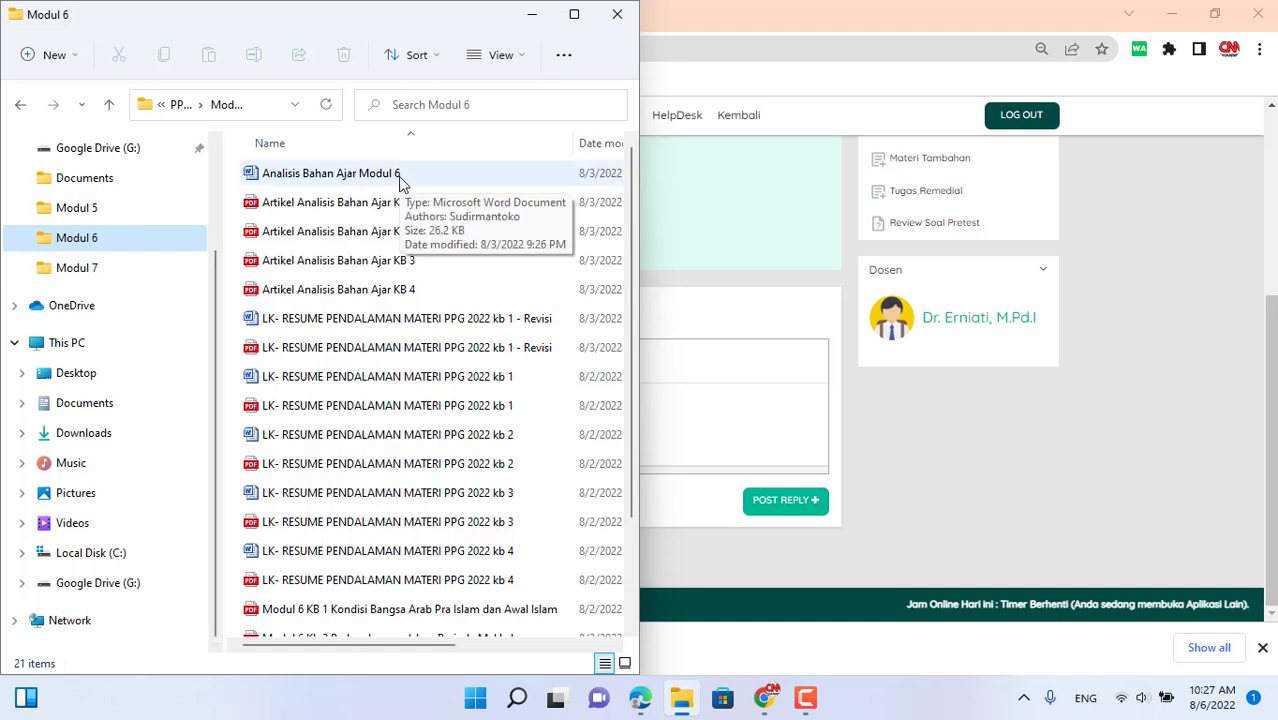
click(401, 183)
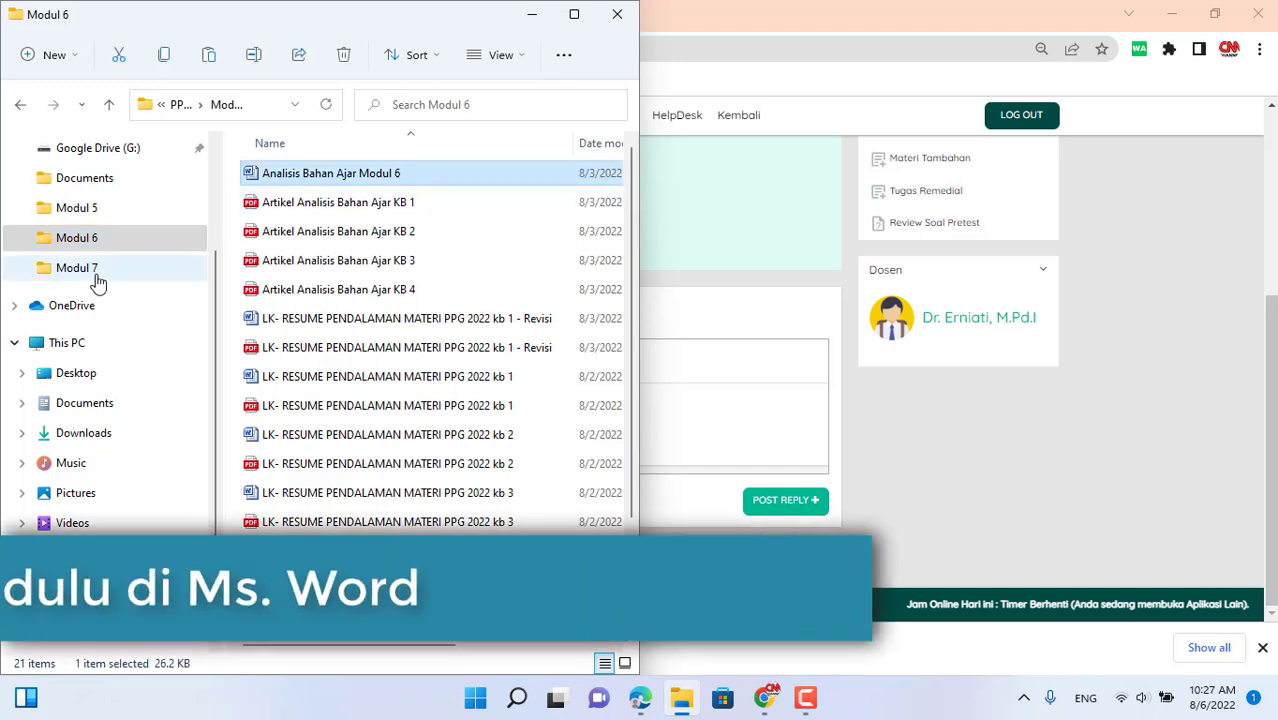
click(96, 280)
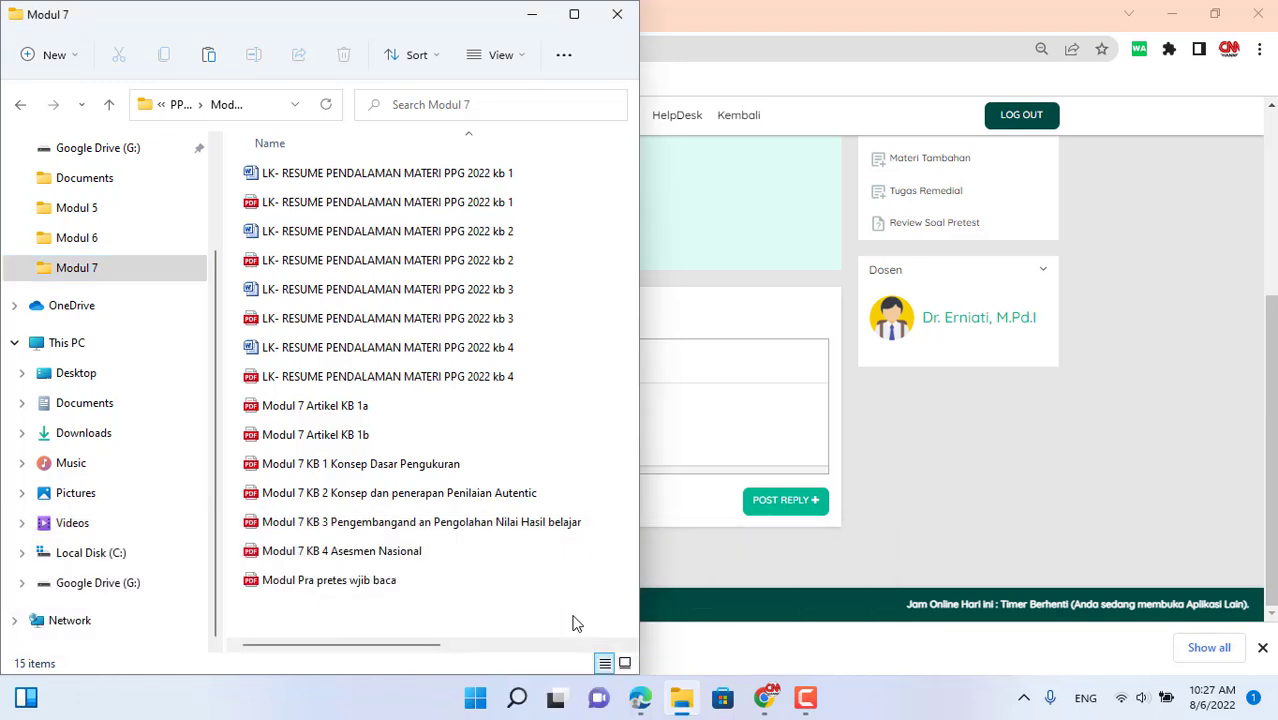
click(574, 14)
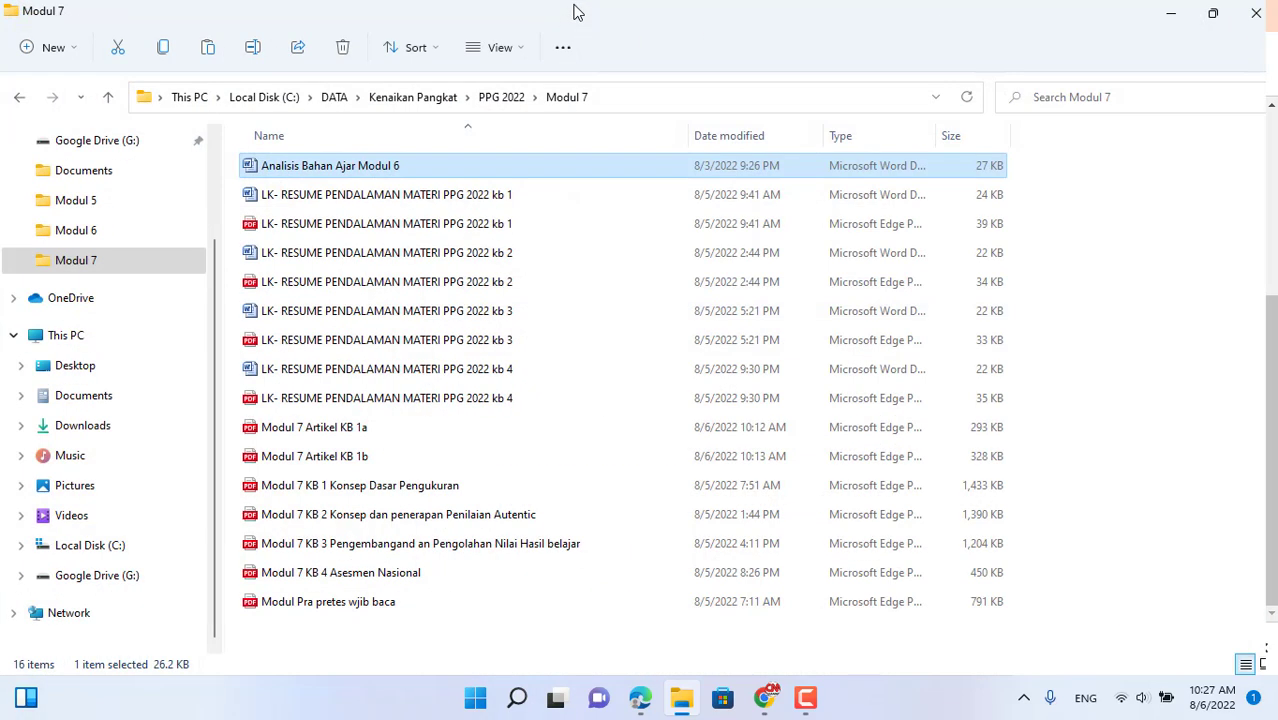
Rename the copied Word file as Analisis Bahan Ajar Modul 7
click(408, 168)
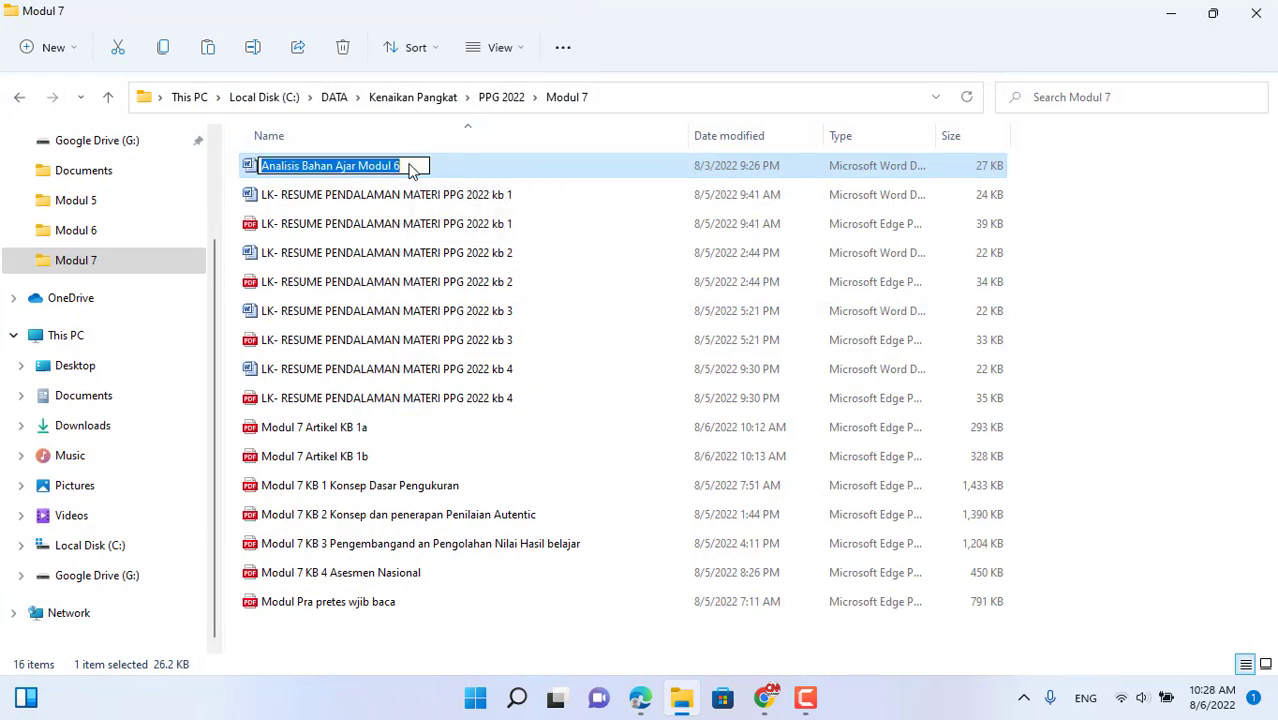
click(408, 165)
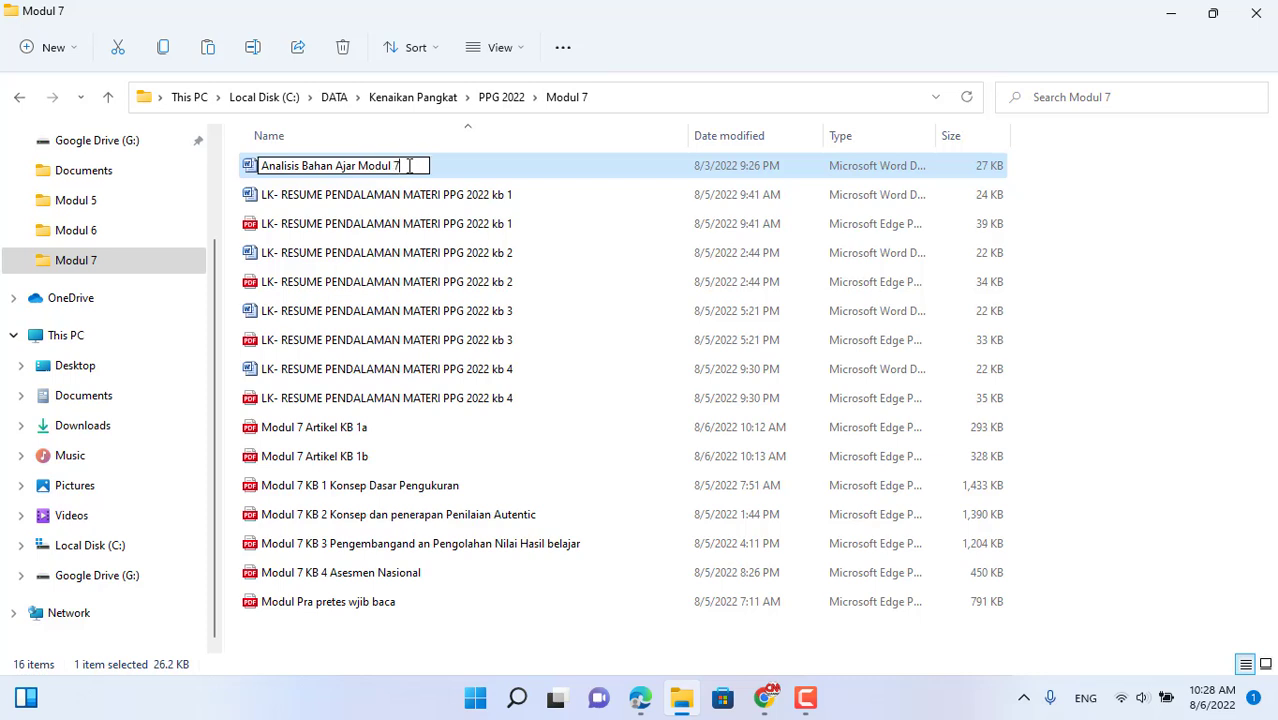
click(418, 196)
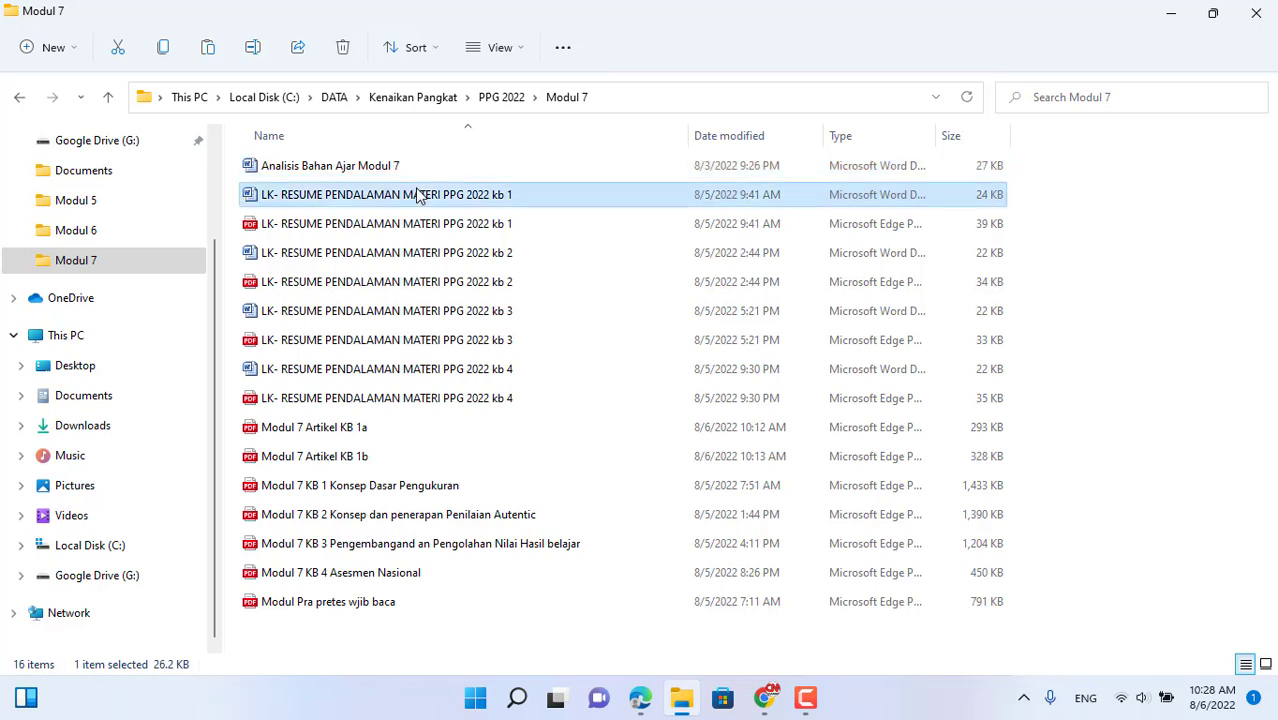
Open Analisis Bahan Ajar Modul 7 in Word and review its opening notes and the list of task instructions
double_click(381, 172)
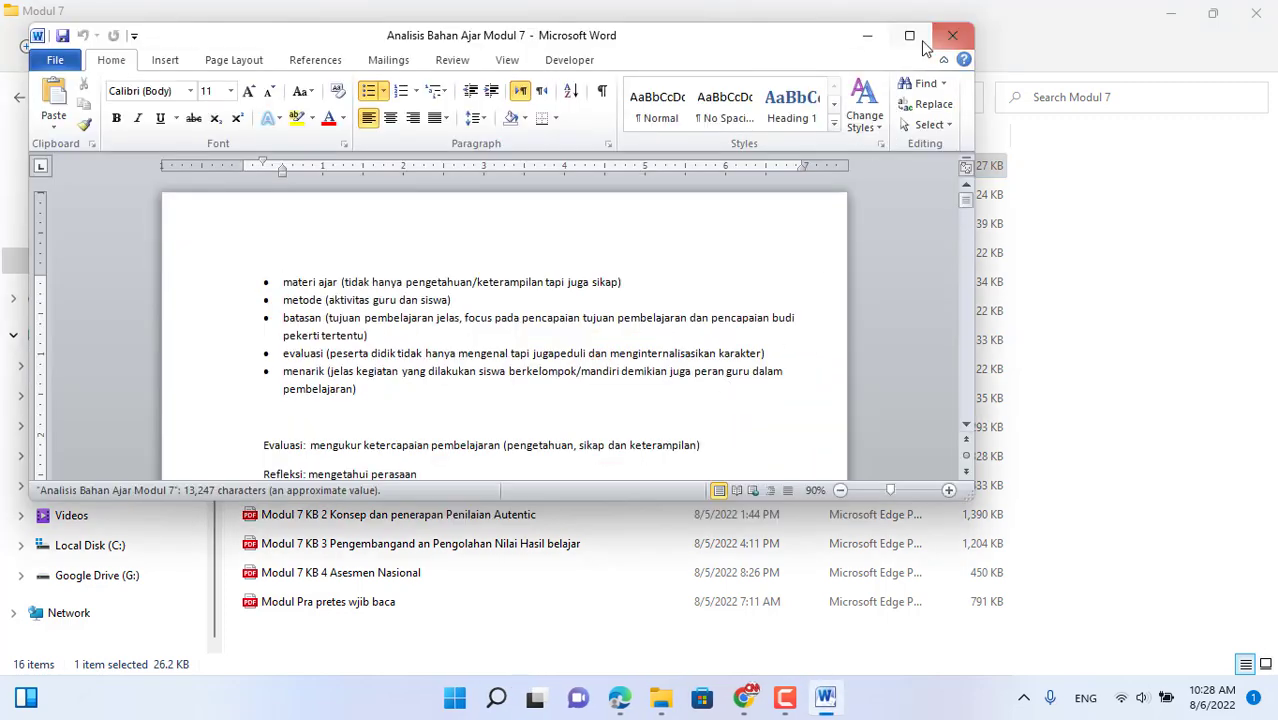
click(909, 35)
ctrl+scroll(627, 401, up, 2)
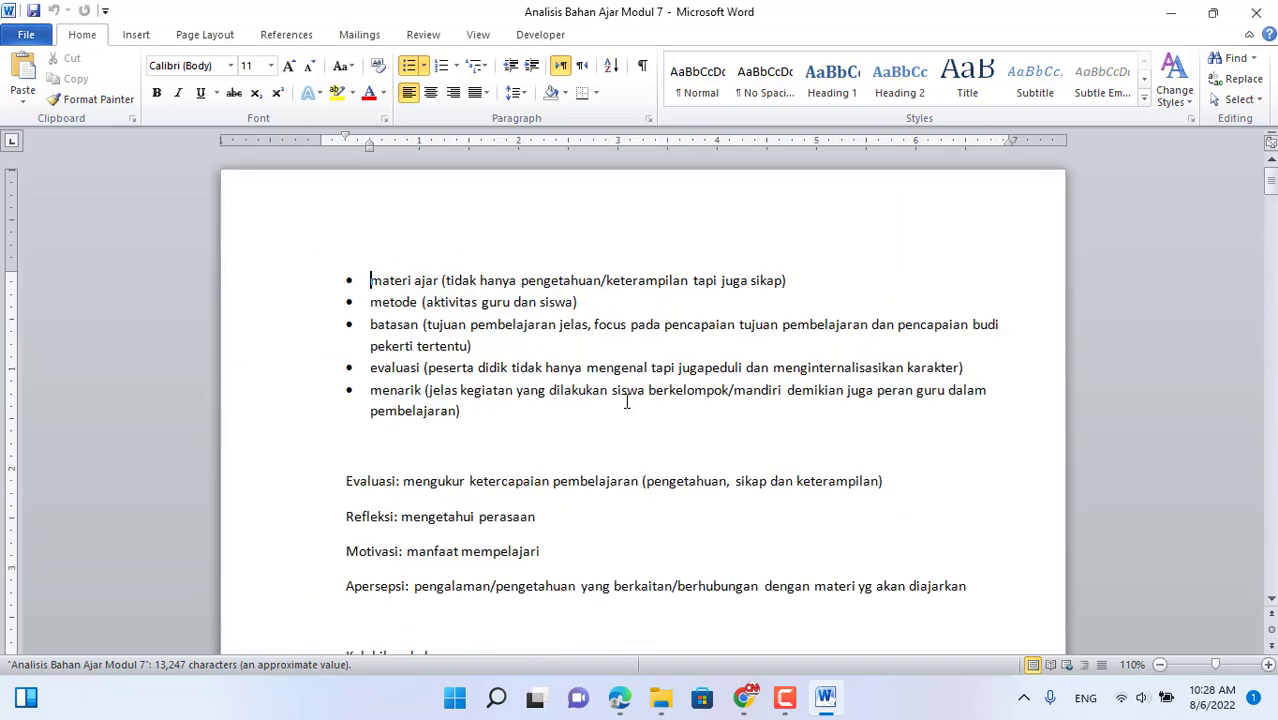
scroll(627, 401, down, 12)
scroll(627, 401, down, 3)
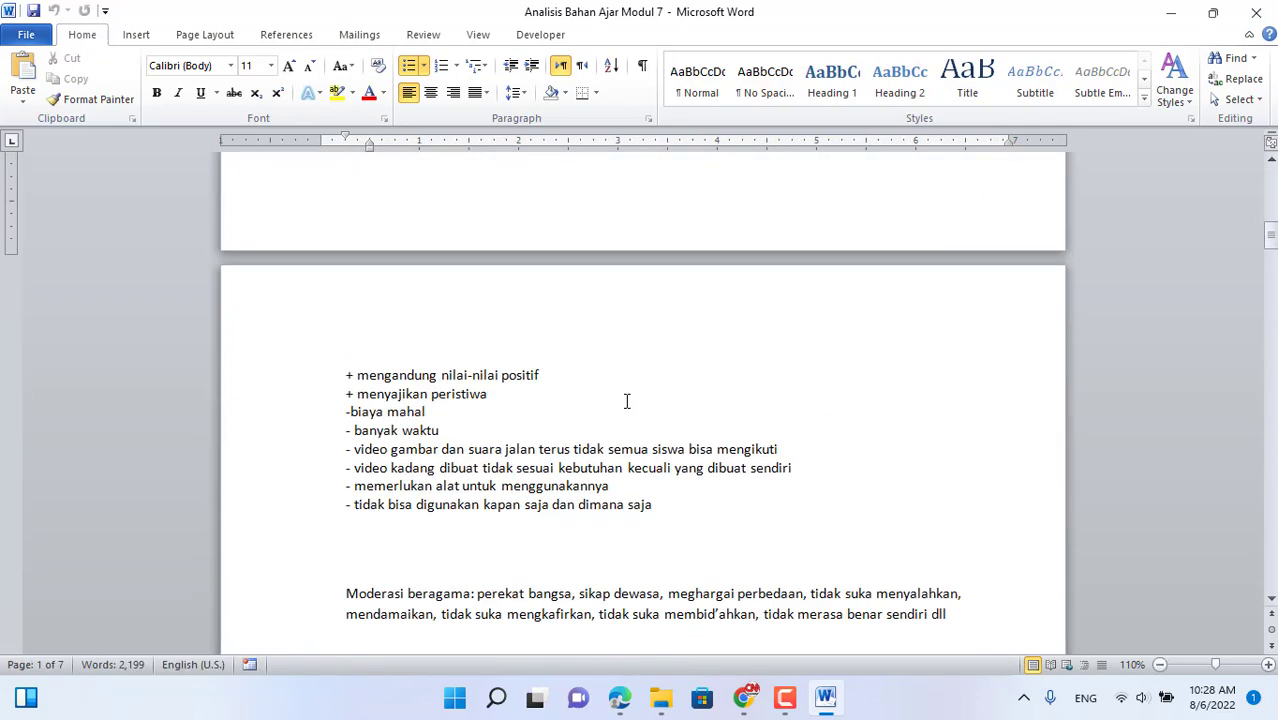
scroll(627, 401, up, 10)
scroll(462, 306, up, 1)
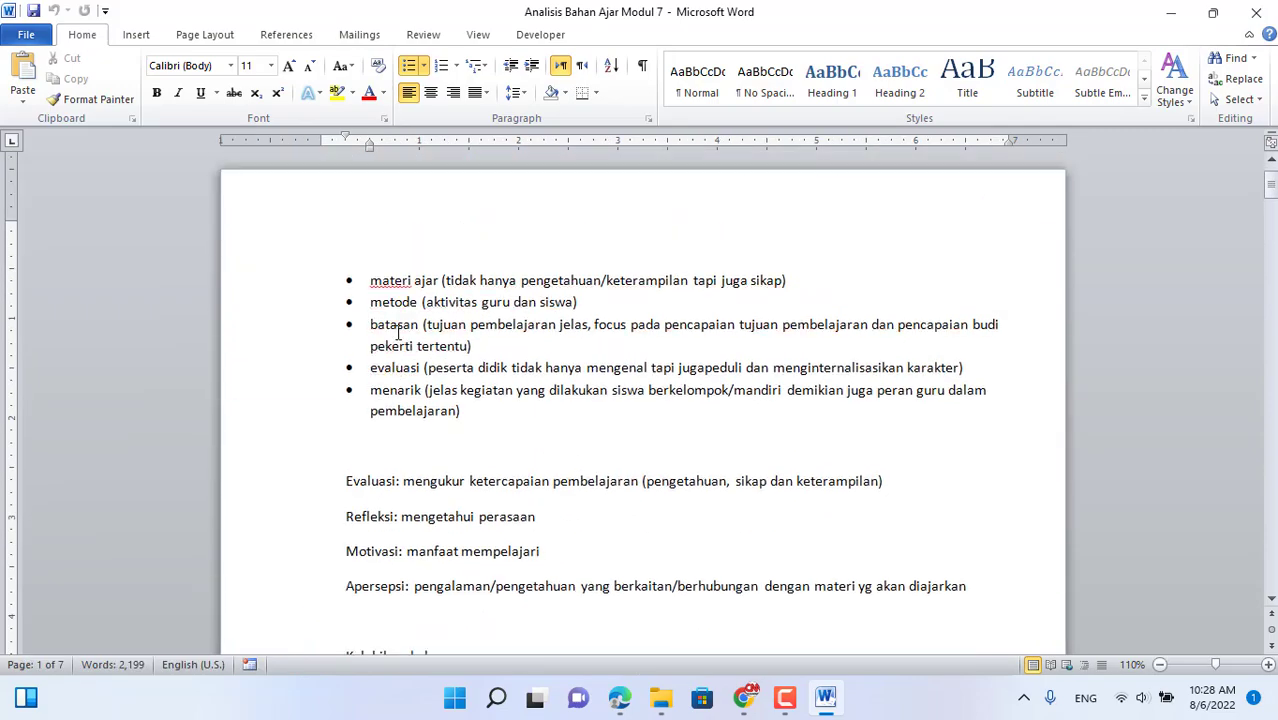
scroll(534, 405, down, 14)
scroll(536, 402, down, 15)
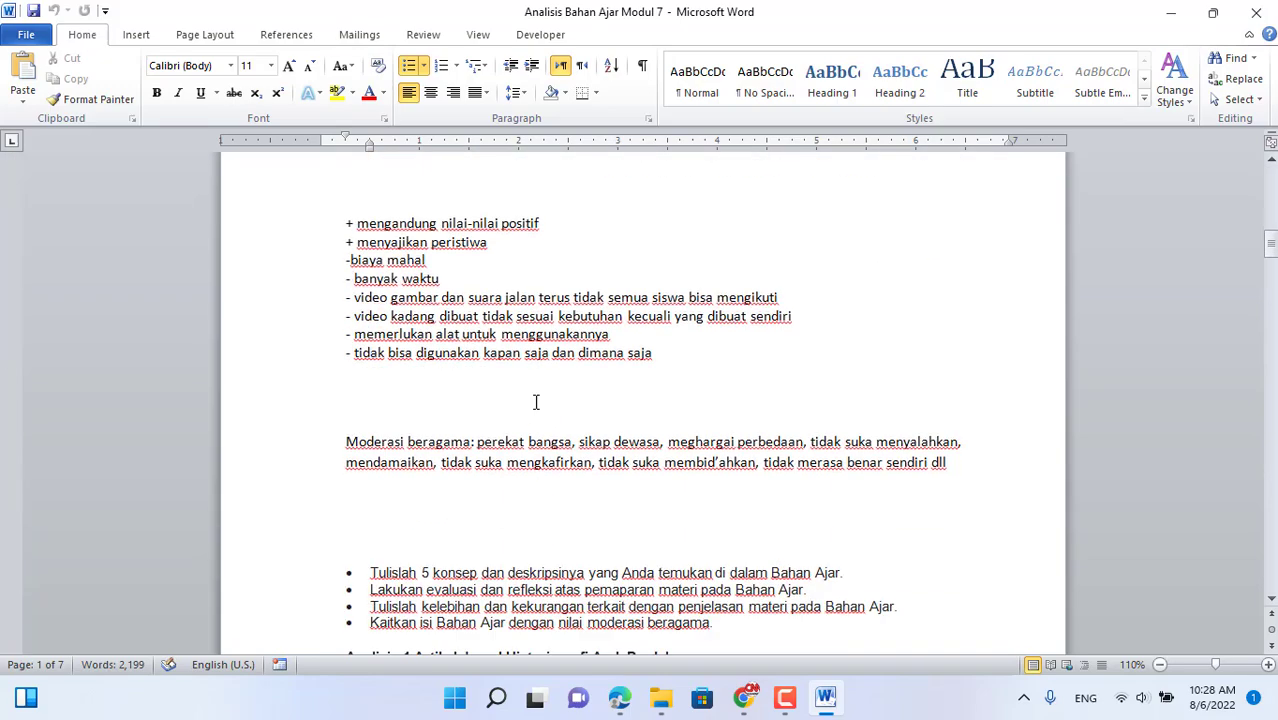
Highlight the five concept points in section a of the first article analysis to examine the sample answer
click(360, 233)
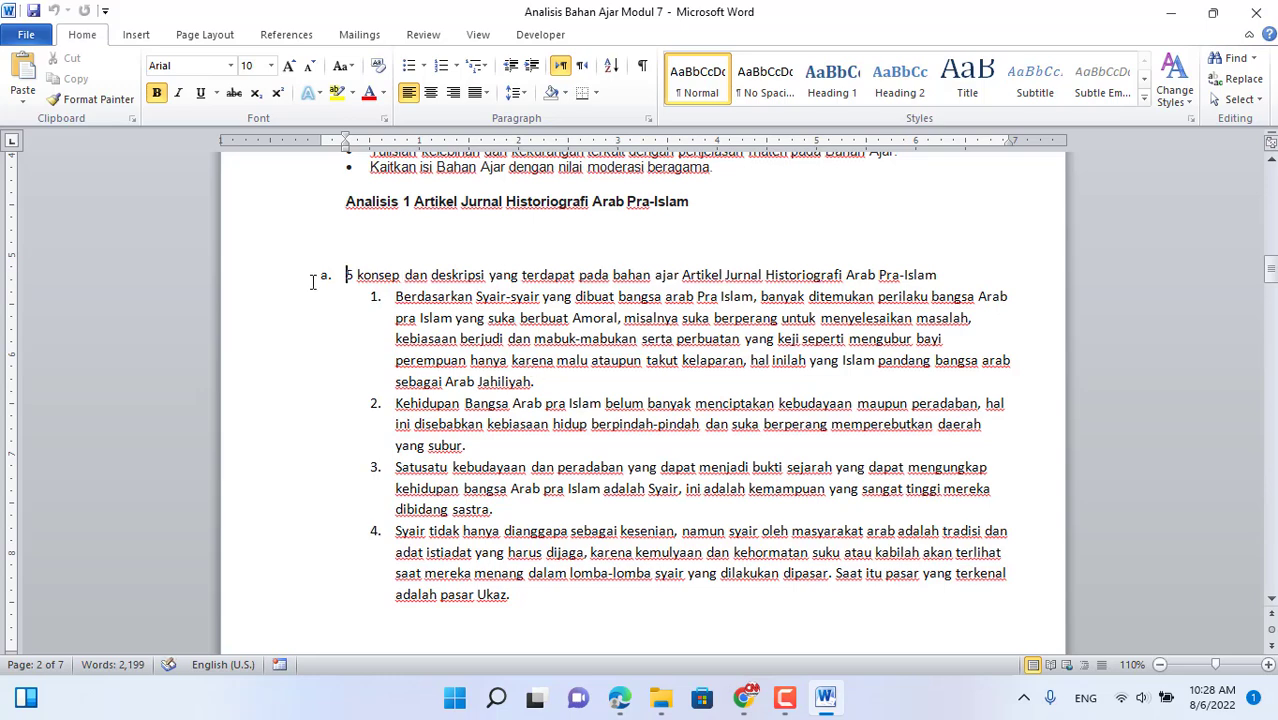
drag(312, 282, 524, 598)
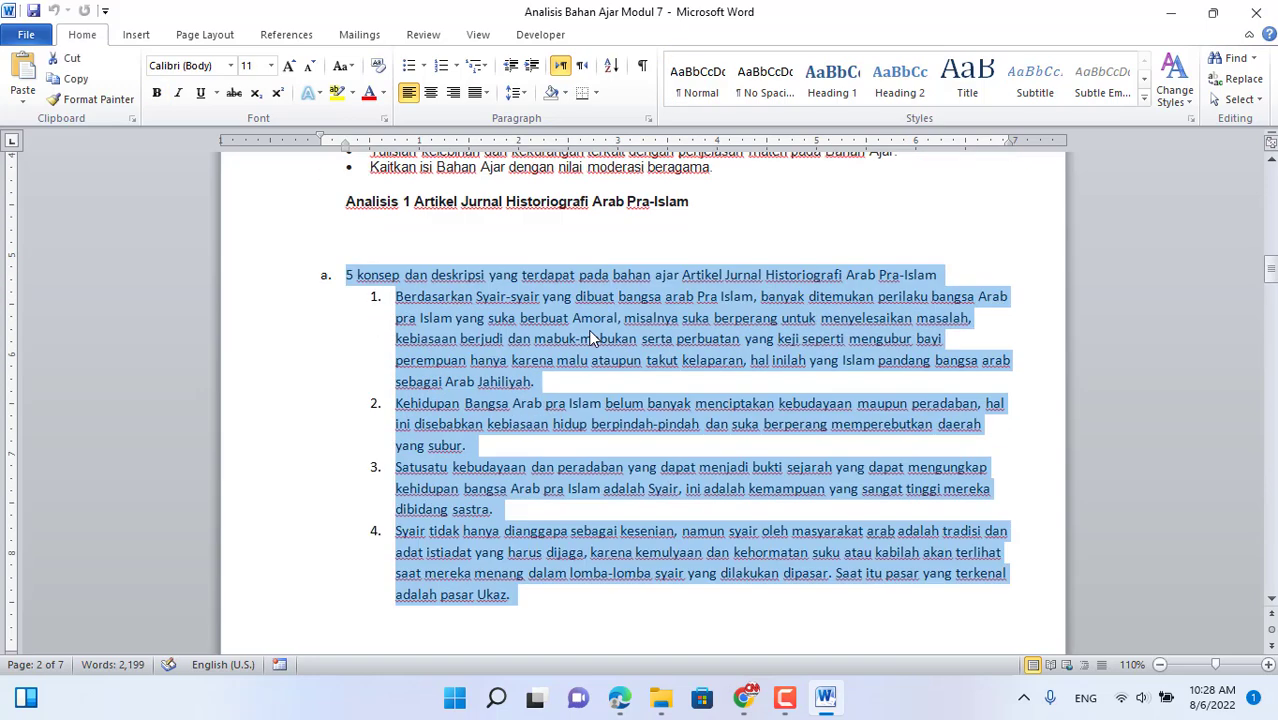
click(400, 280)
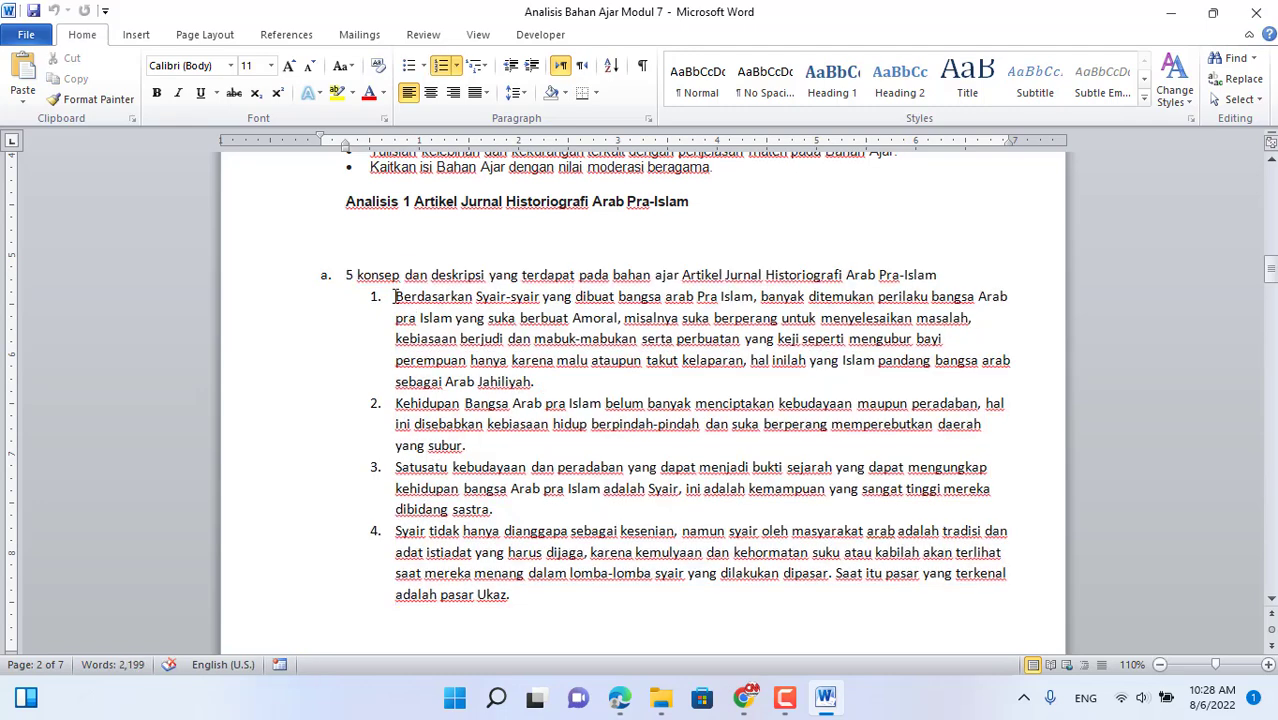
drag(395, 296, 510, 594)
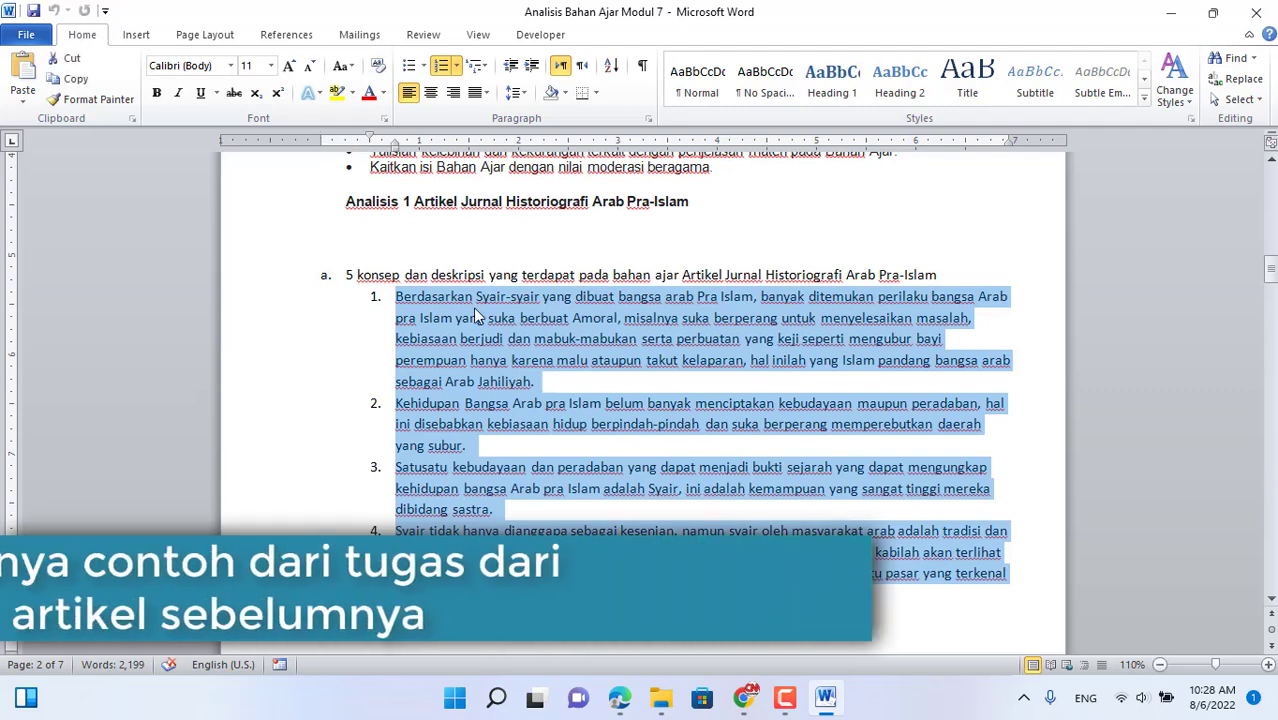
scroll(479, 440, down, 6)
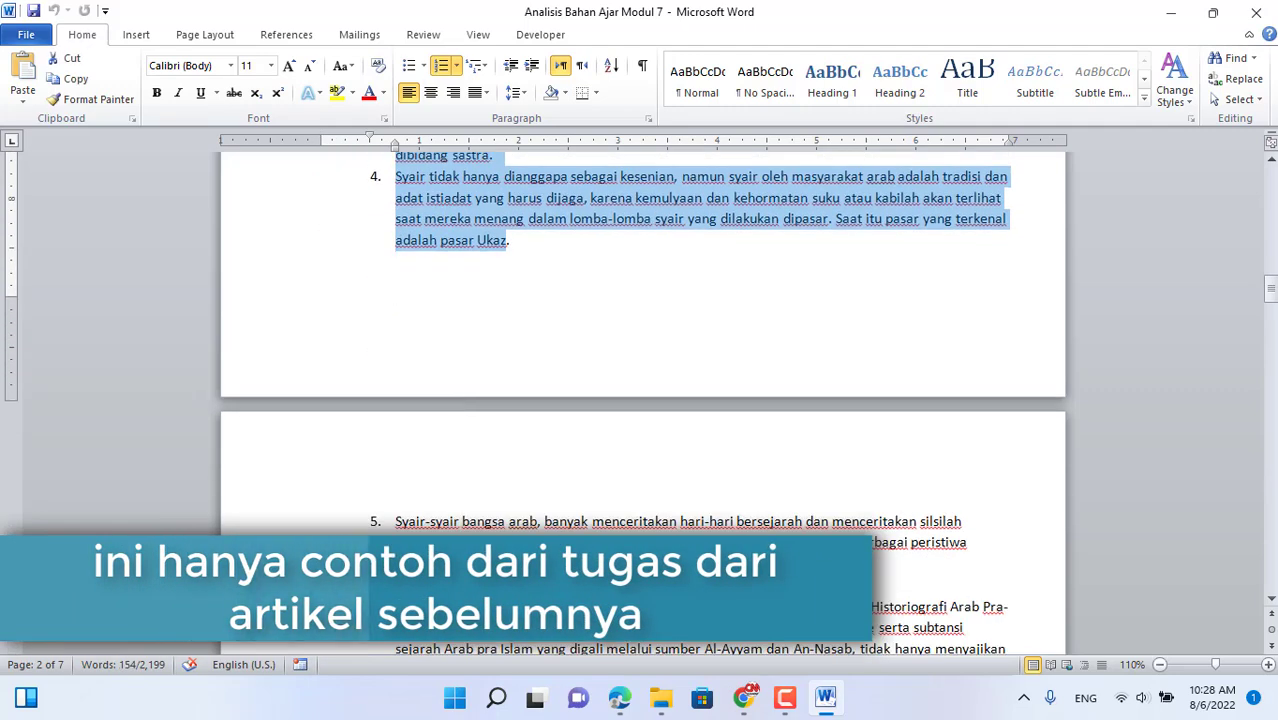
shift+click(480, 564)
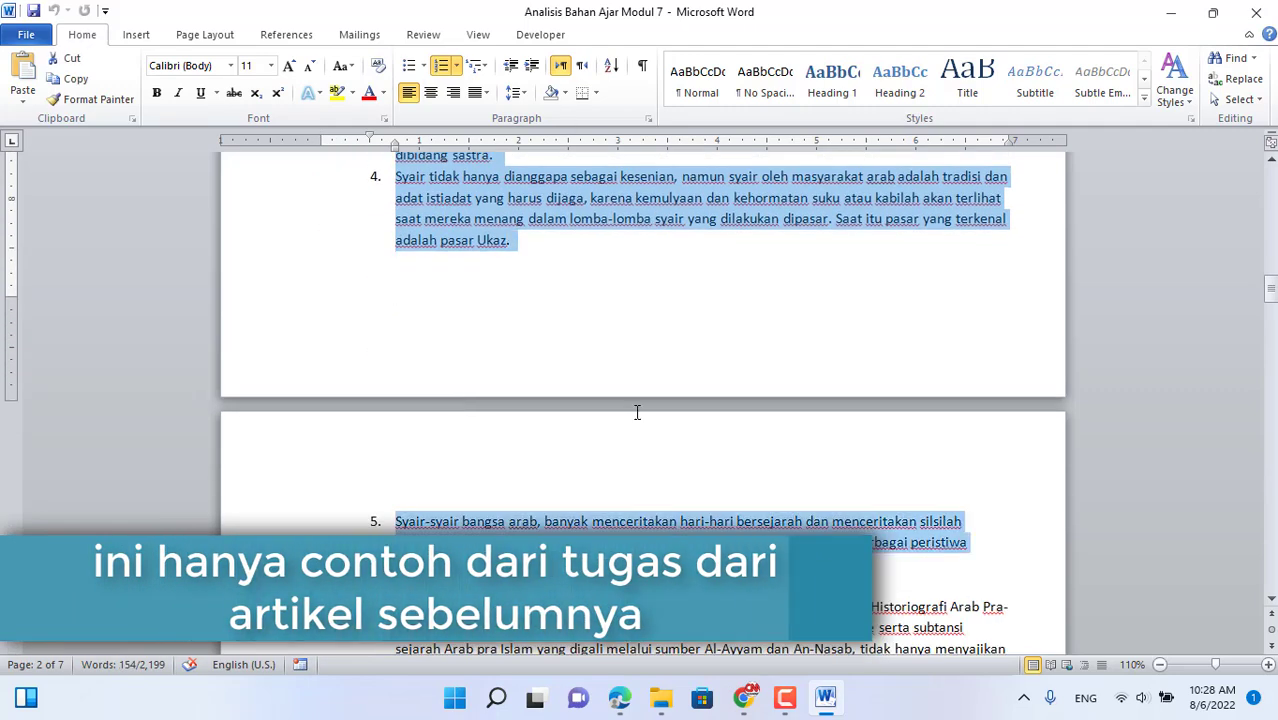
Examine sections b to d of the first analysis, covering evaluation and reflection, strengths and weaknesses, and the link to religious moderation
scroll(637, 412, down, 5)
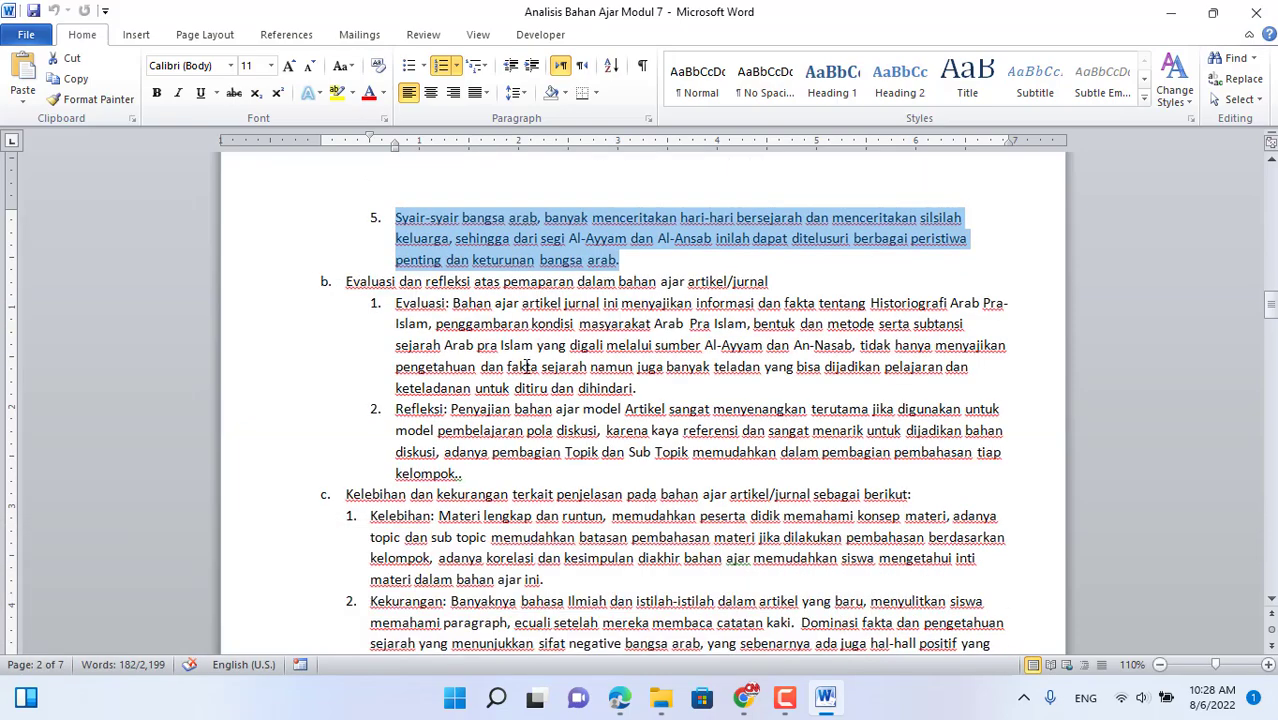
scroll(527, 366, down, 5)
scroll(545, 462, up, 2)
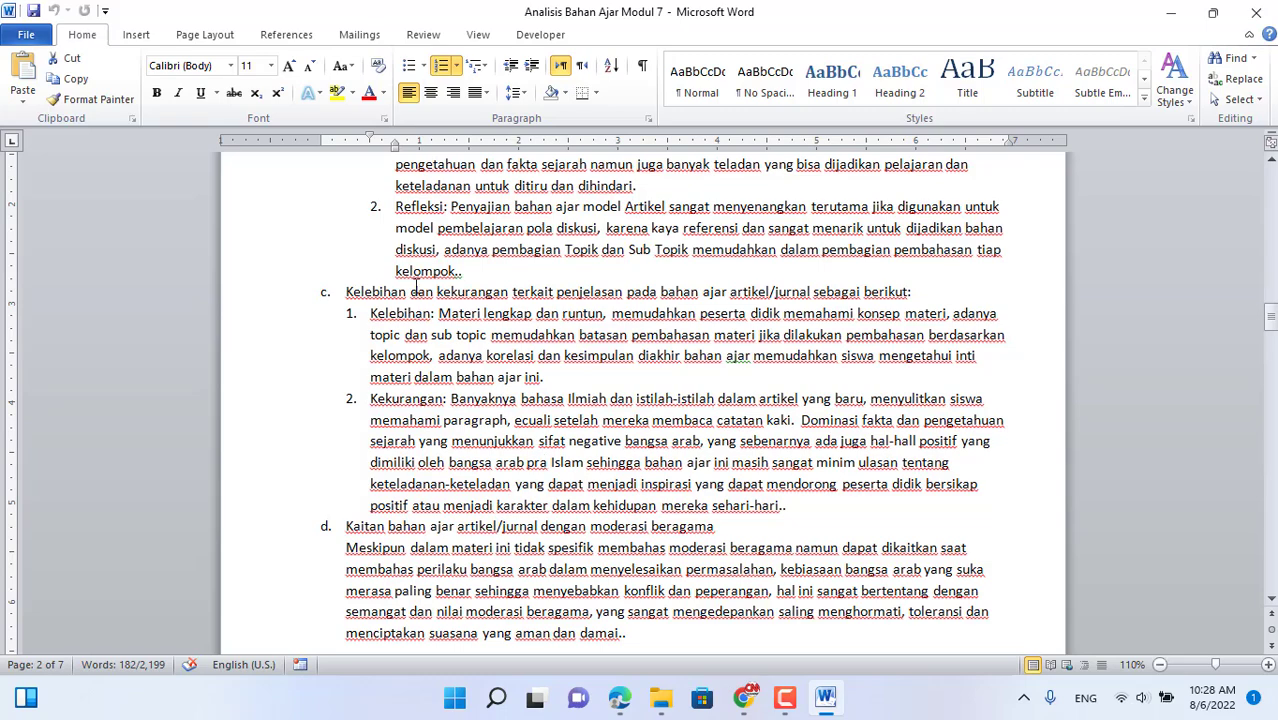
drag(369, 288, 510, 292)
scroll(456, 397, down, 3)
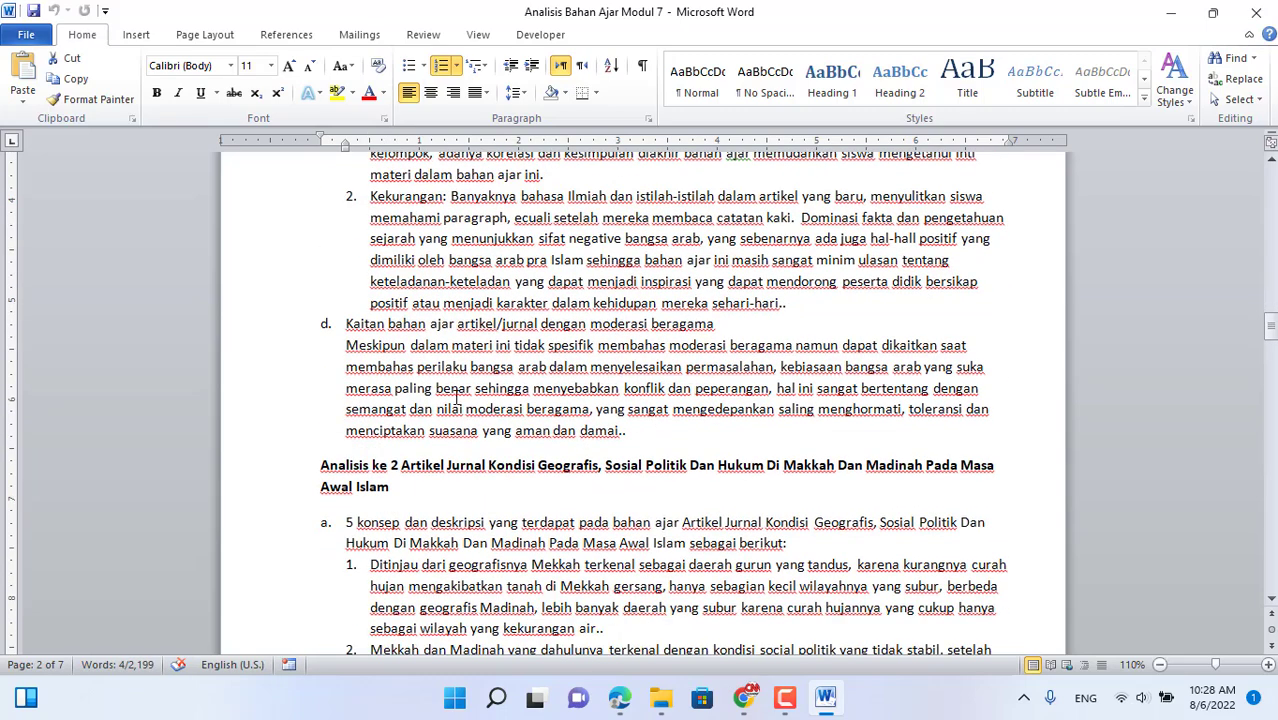
drag(380, 326, 537, 320)
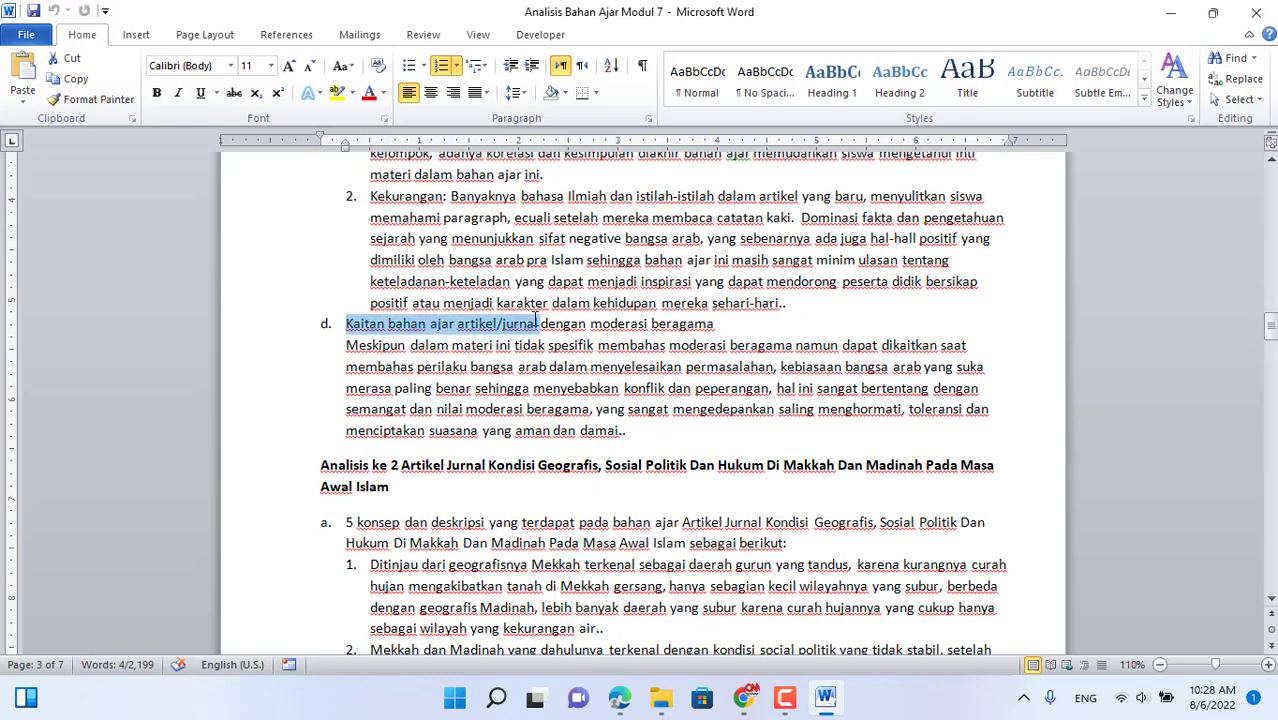
scroll(595, 345, up, 2)
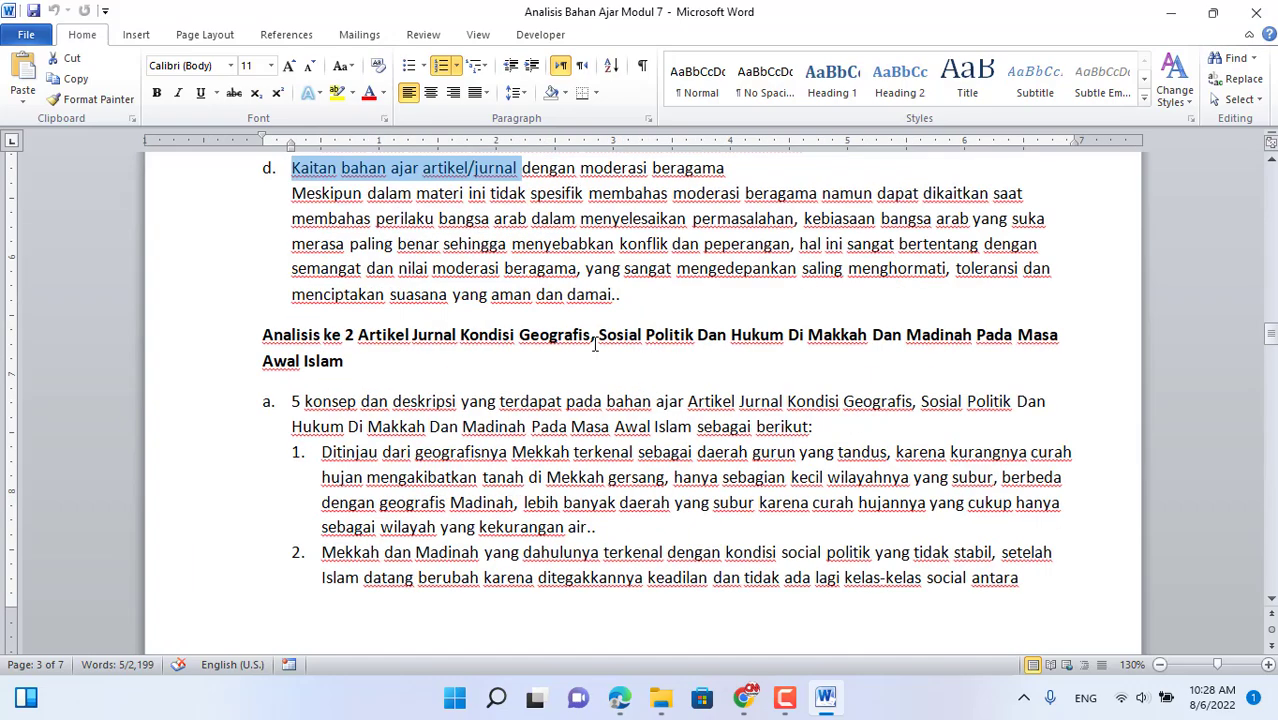
scroll(546, 495, up, 3)
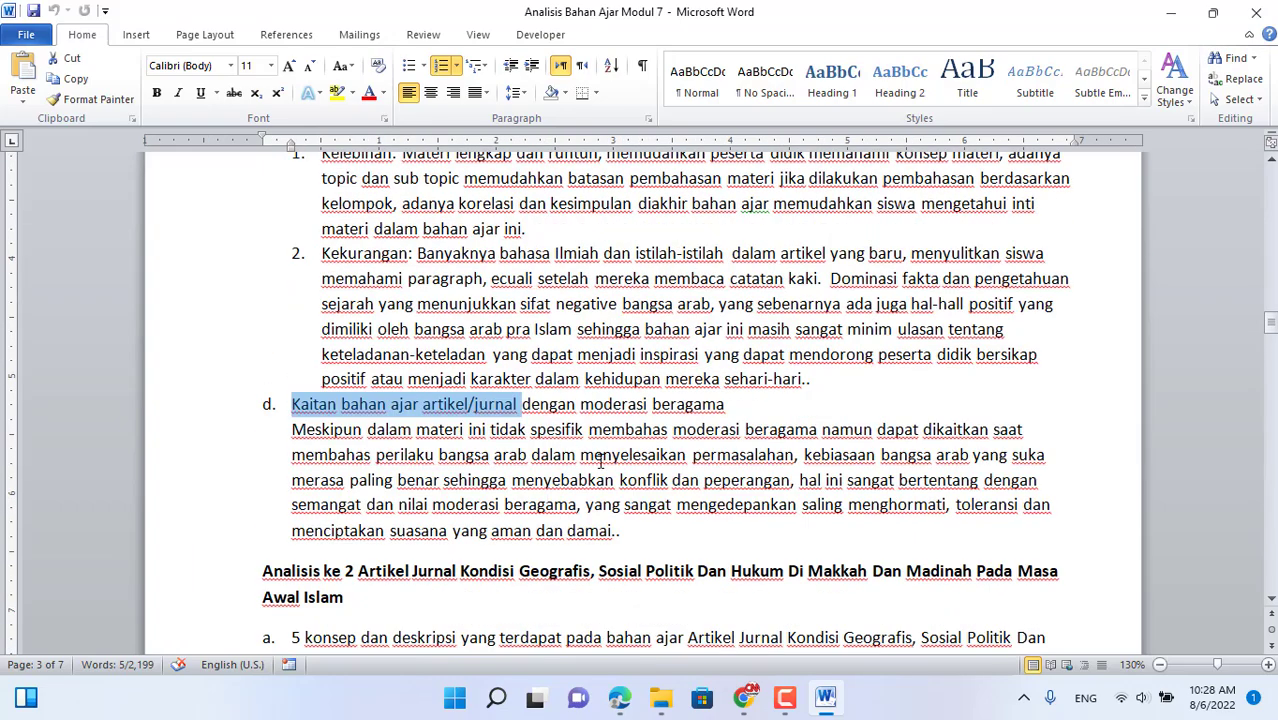
Return to section a of the first analysis and highlight the opening words of its five-concepts heading
scroll(600, 462, up, 12)
scroll(632, 451, down, 4)
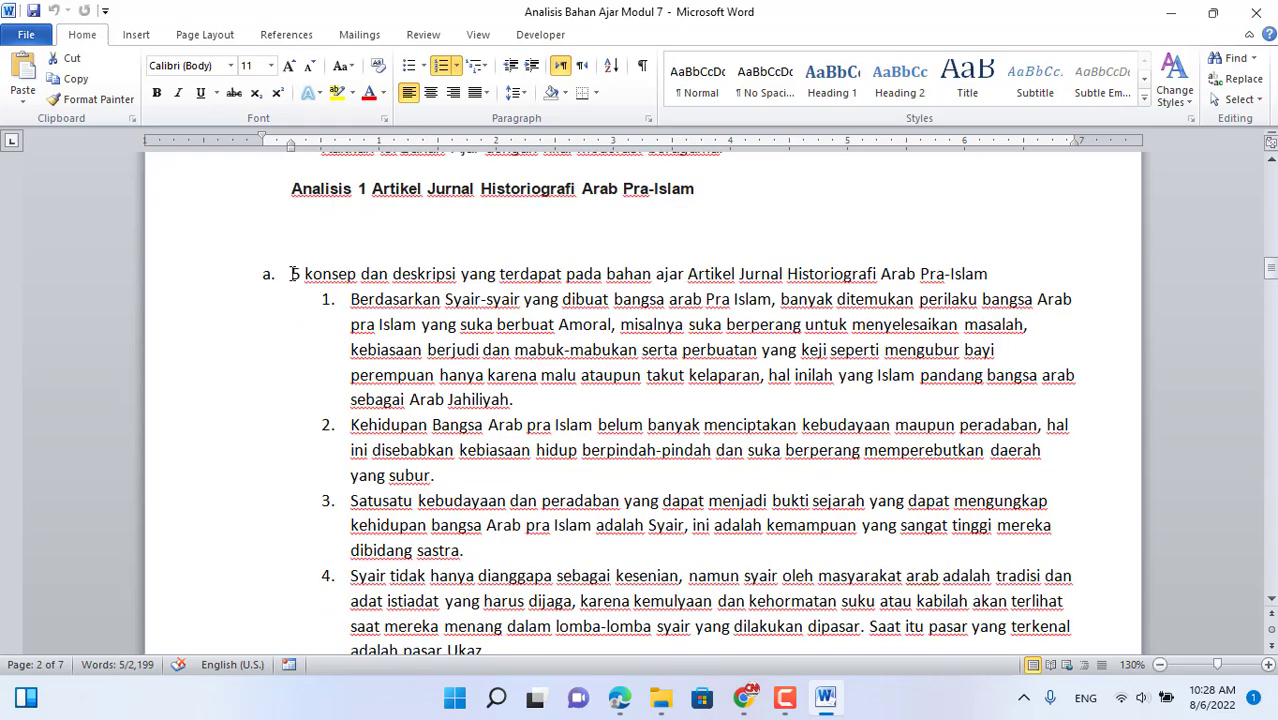
mouse_move(294, 273)
mouse_down()
mouse_move(918, 273)
mouse_move(291, 273)
mouse_up()
drag(755, 261, 697, 273)
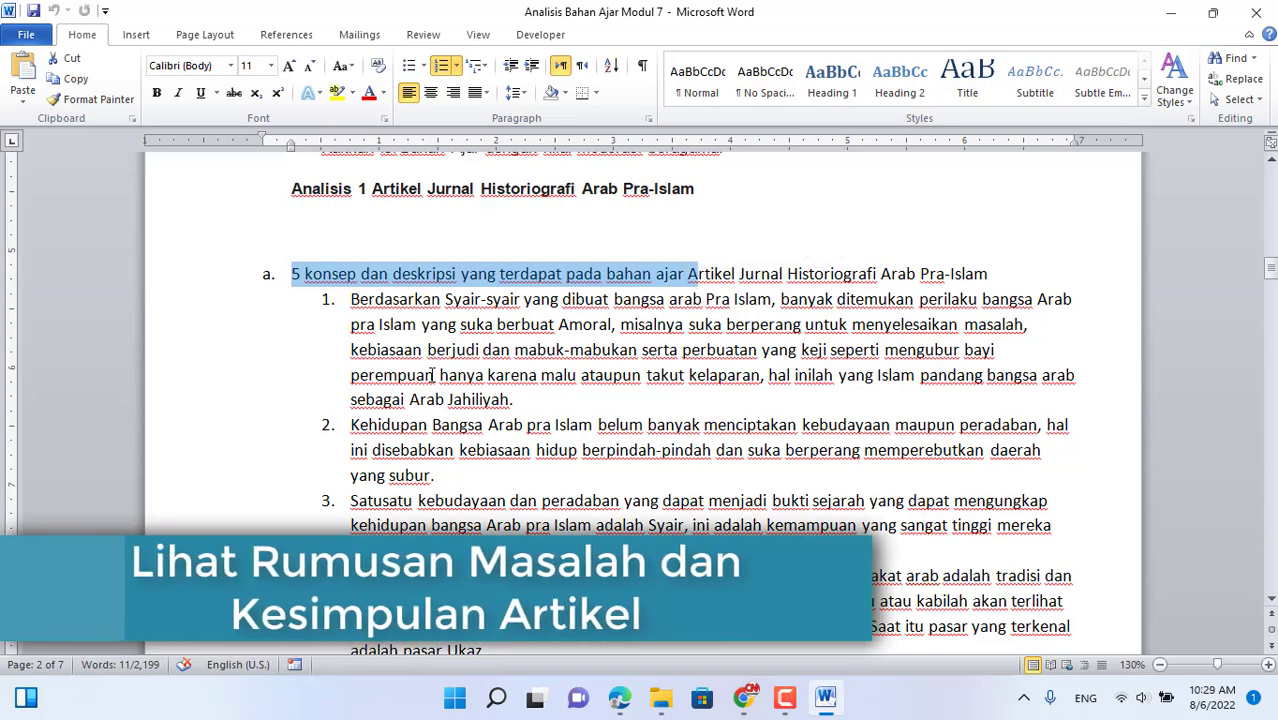
Check the journal article links on the KB 1 page in Chrome, and go back to the Modul 7 folder in File Explorer
click(744, 697)
scroll(513, 308, up, 4)
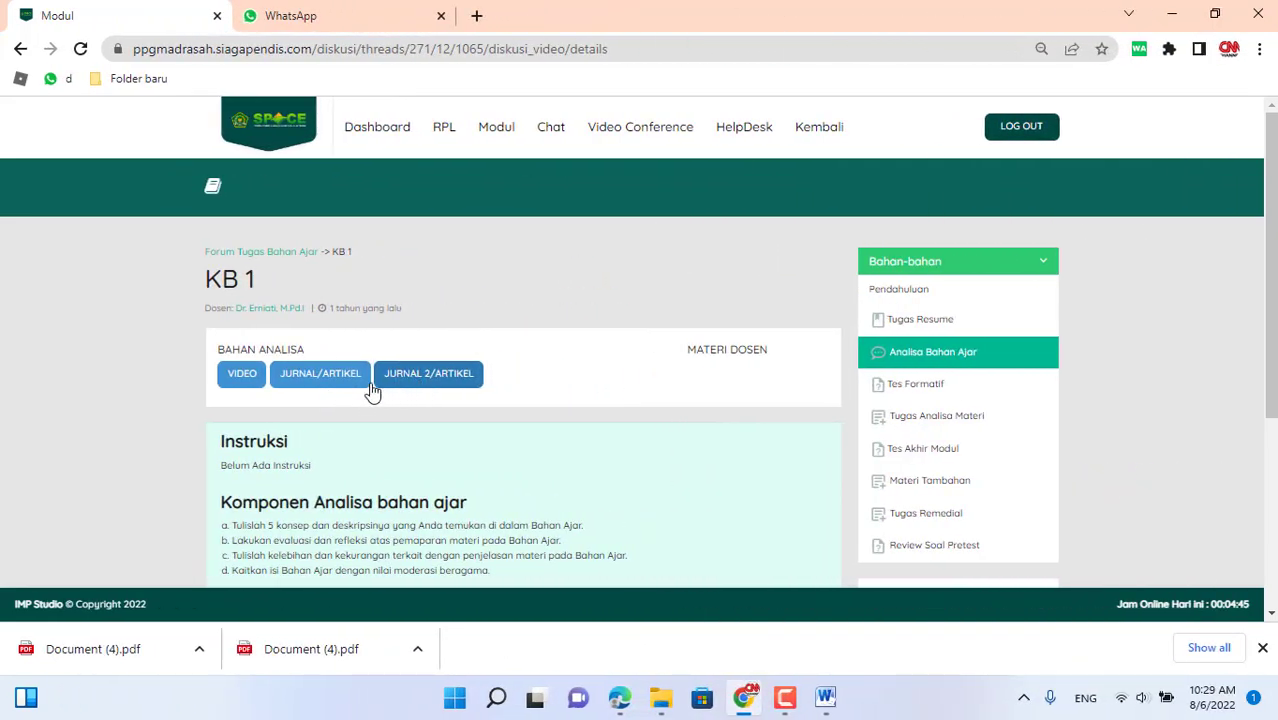
click(661, 700)
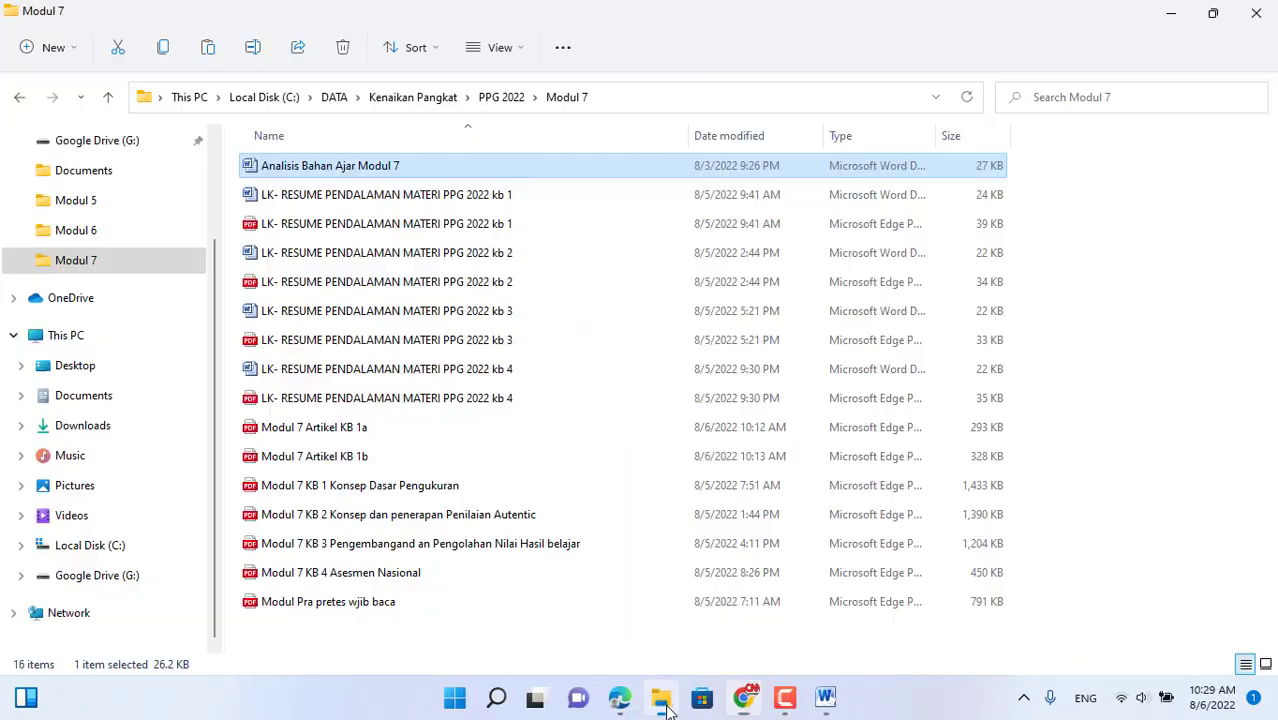
click(100, 266)
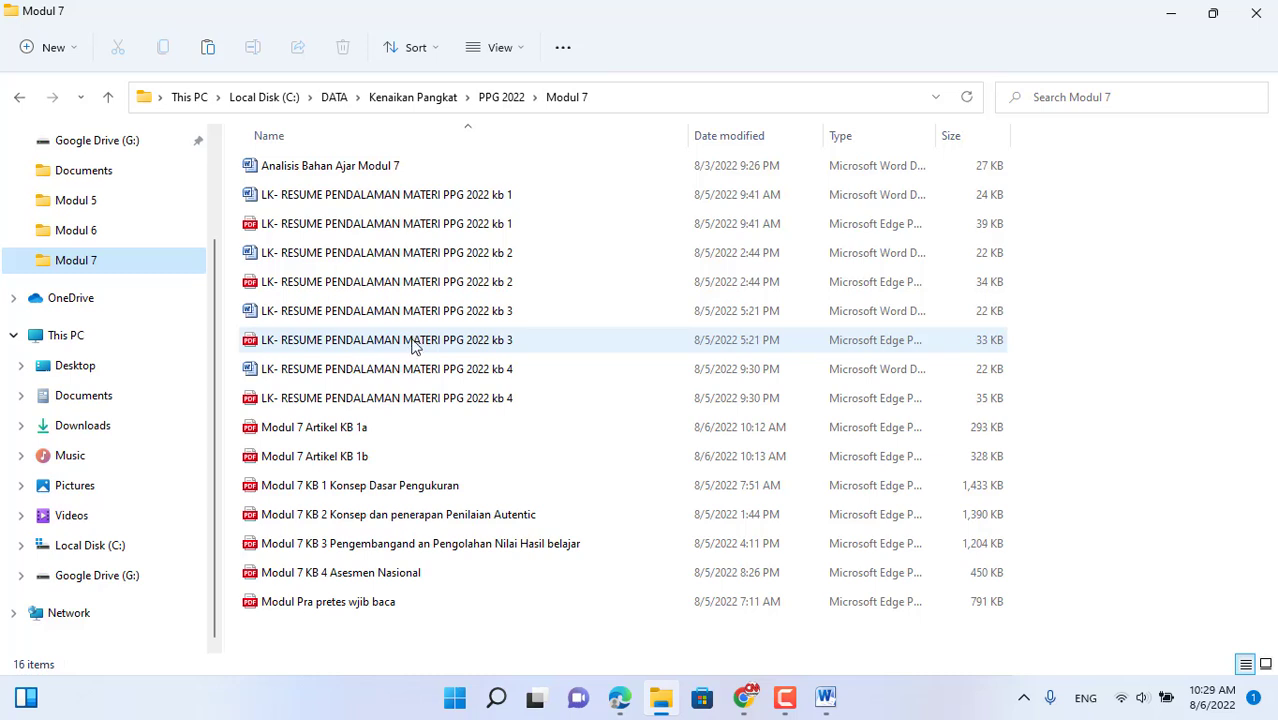
Open the Modul 7 Artikel KB 1a PDF and show its first page with the title and abstract
click(342, 428)
click(344, 457)
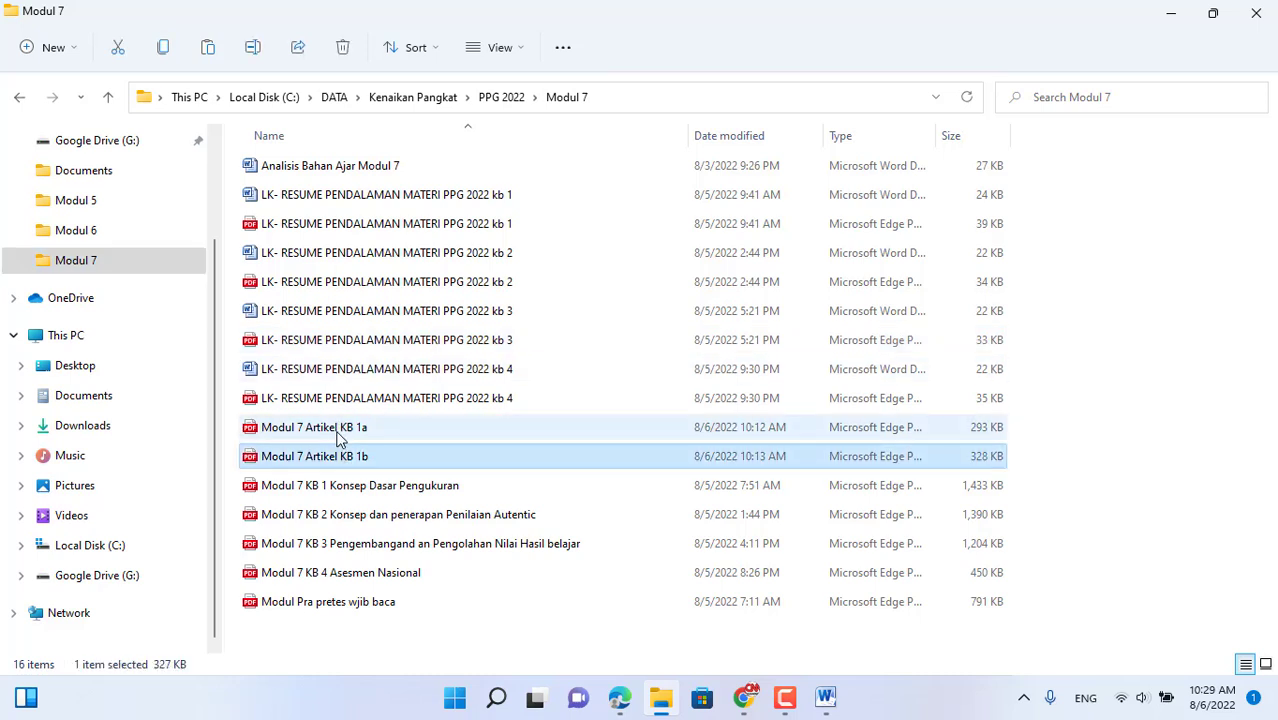
click(340, 428)
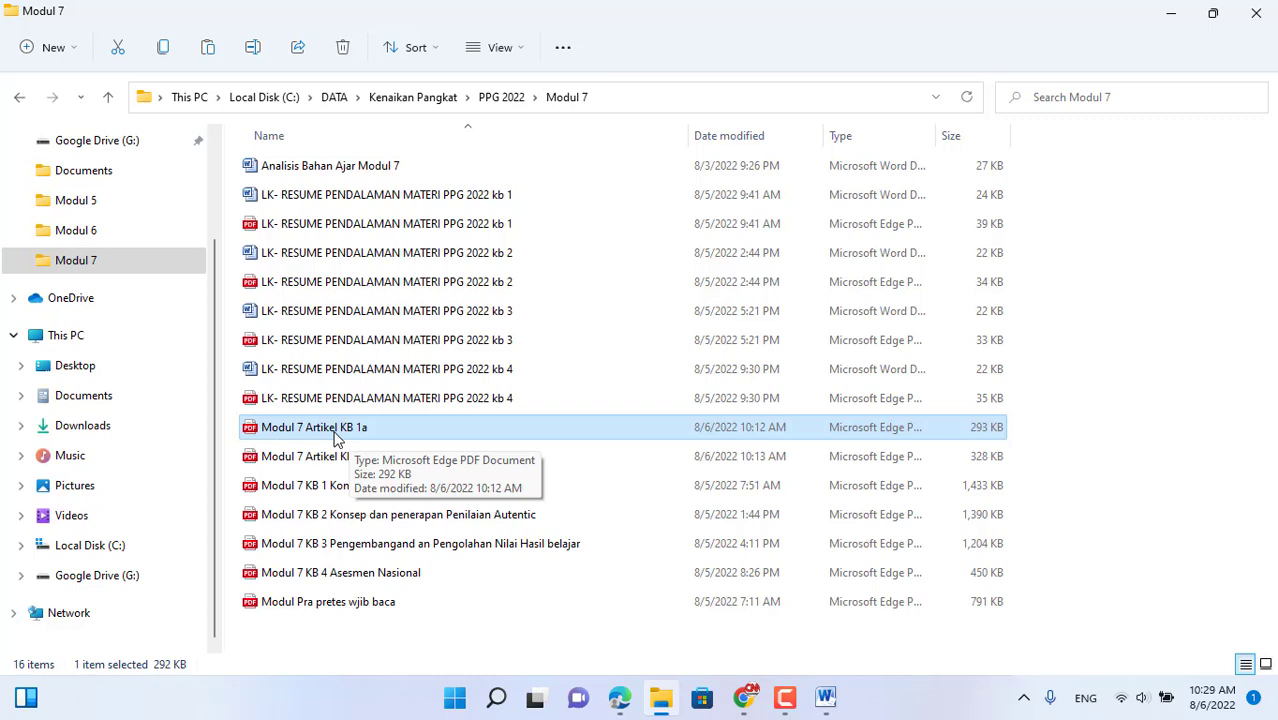
double_click(335, 432)
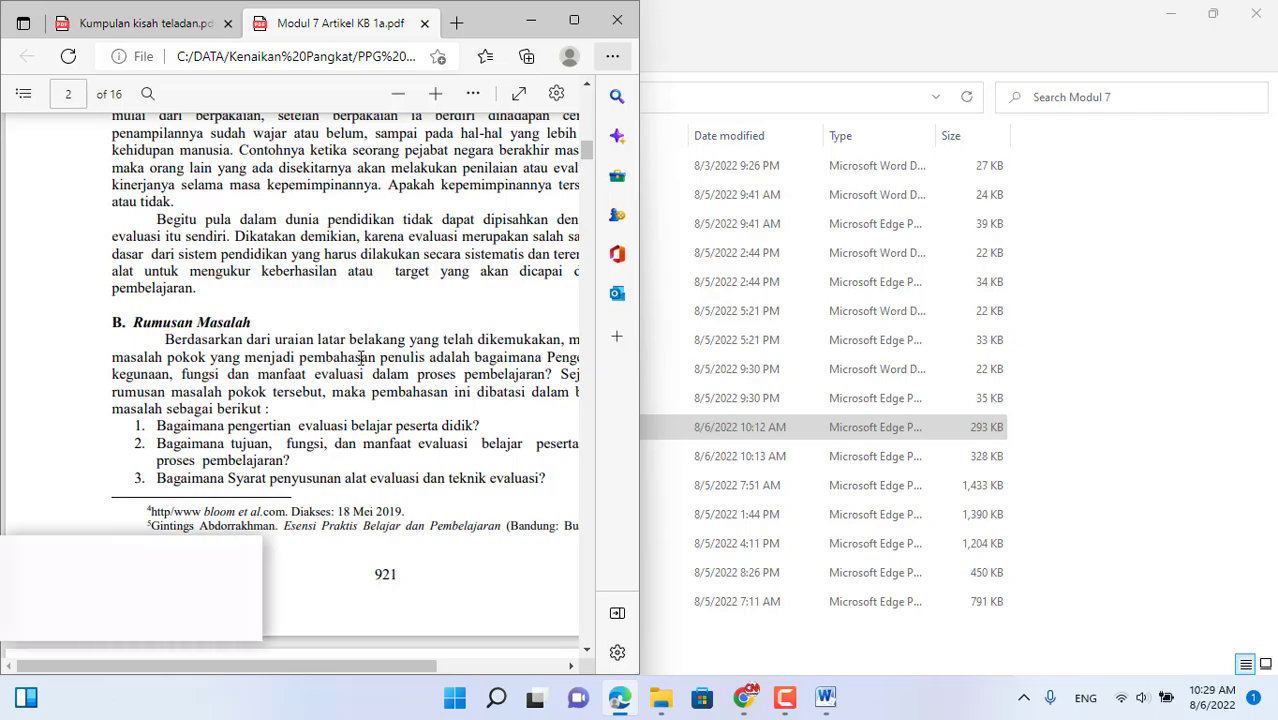
scroll(362, 358, down, 5)
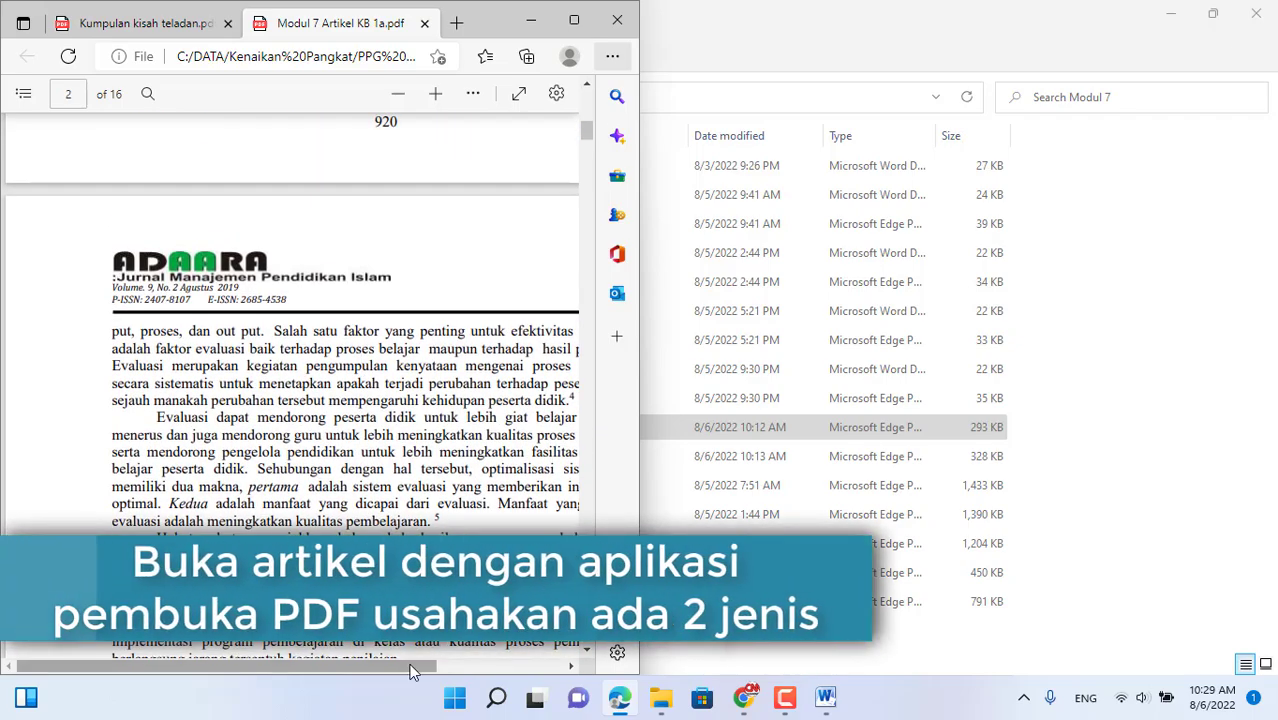
scroll(370, 375, right, 3)
scroll(379, 393, up, 10)
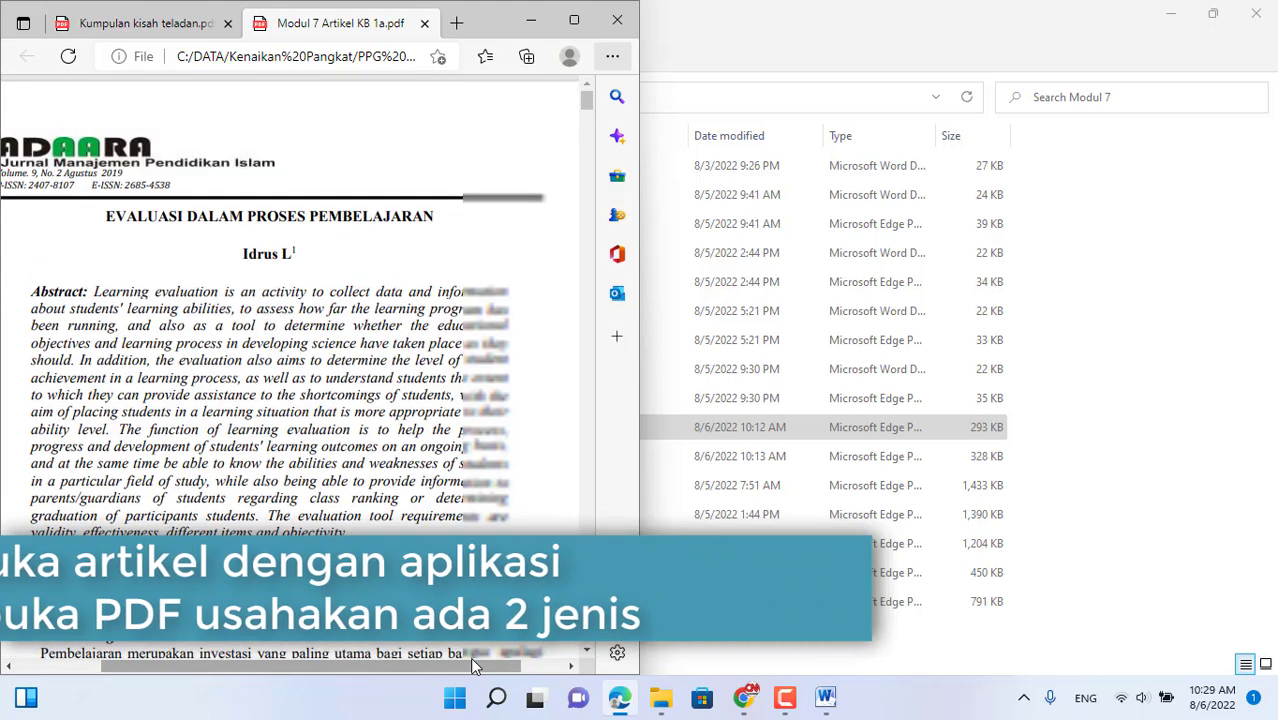
drag(470, 657, 414, 658)
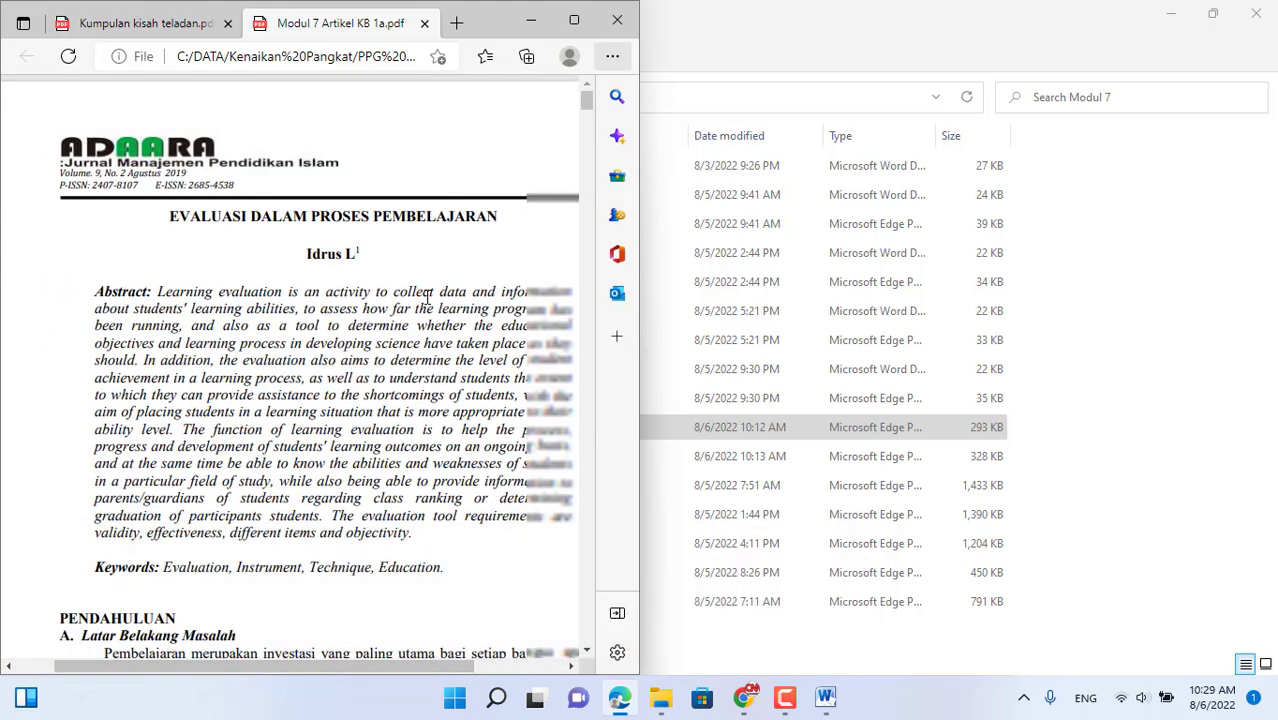
scroll(350, 348, down, 1)
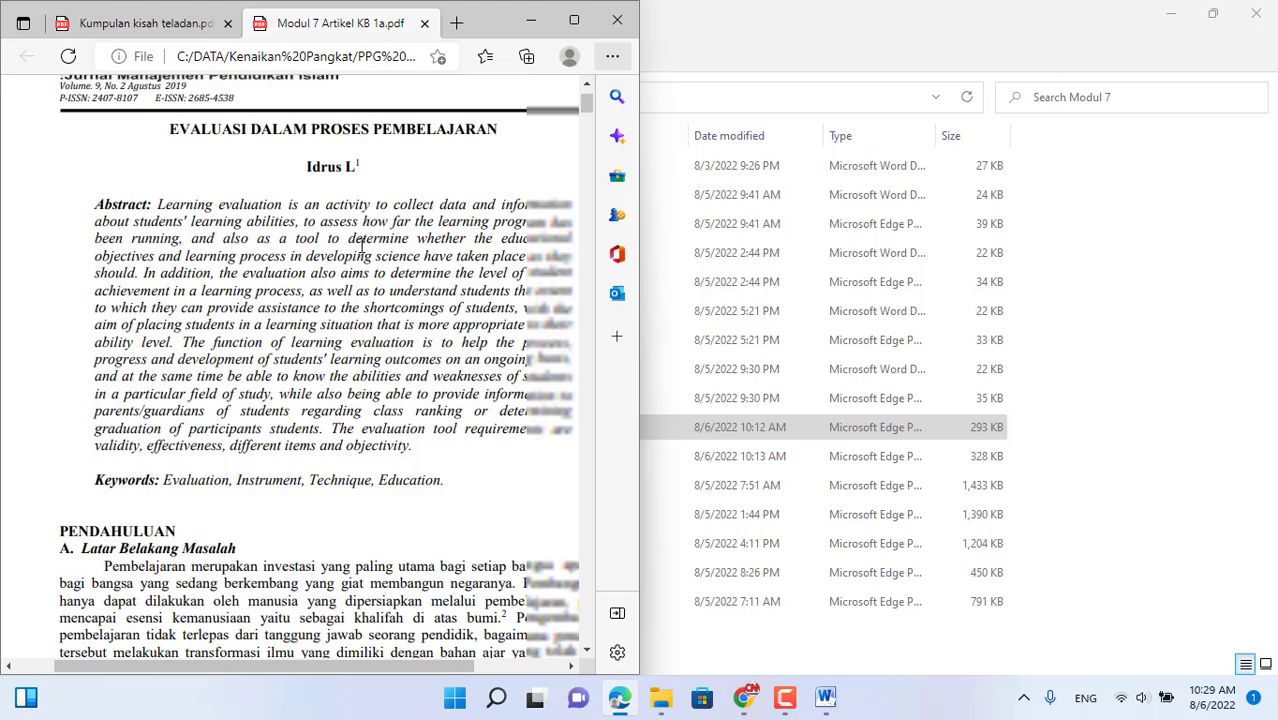
scroll(259, 357, up, 1)
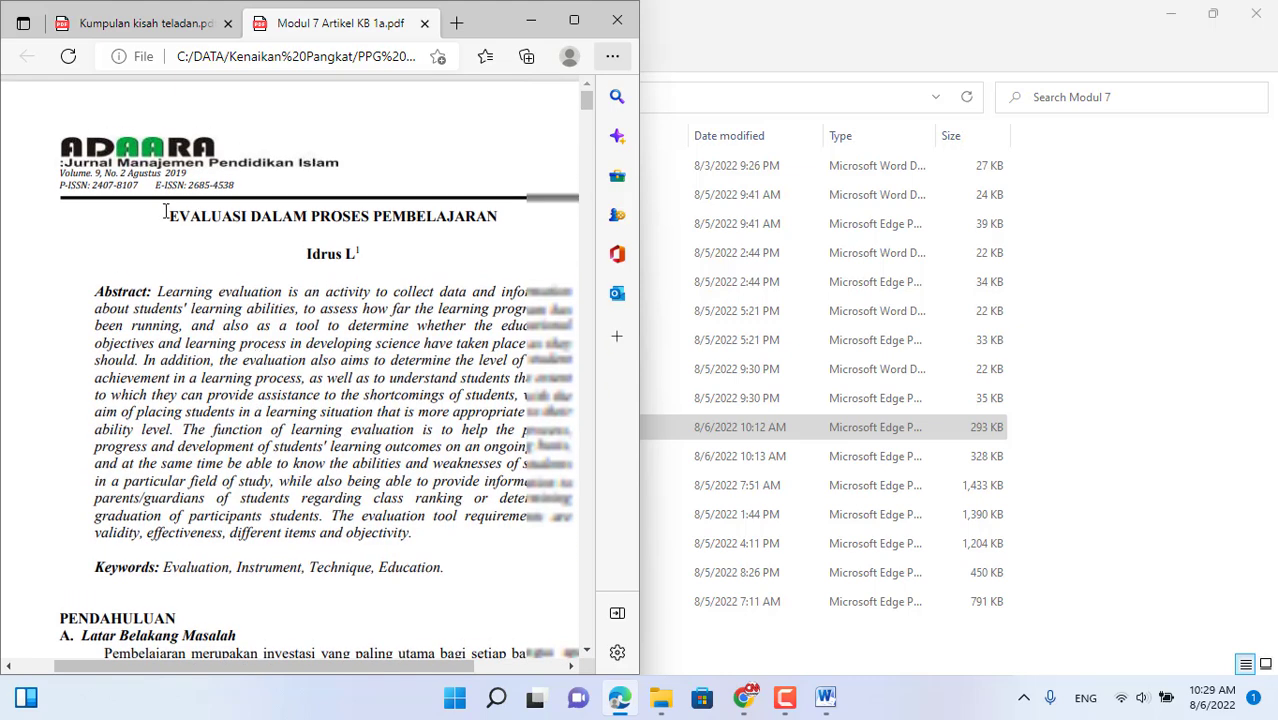
Highlight the article's title and the three questions under Rumusan Masalah to identify its core content
drag(166, 218, 500, 212)
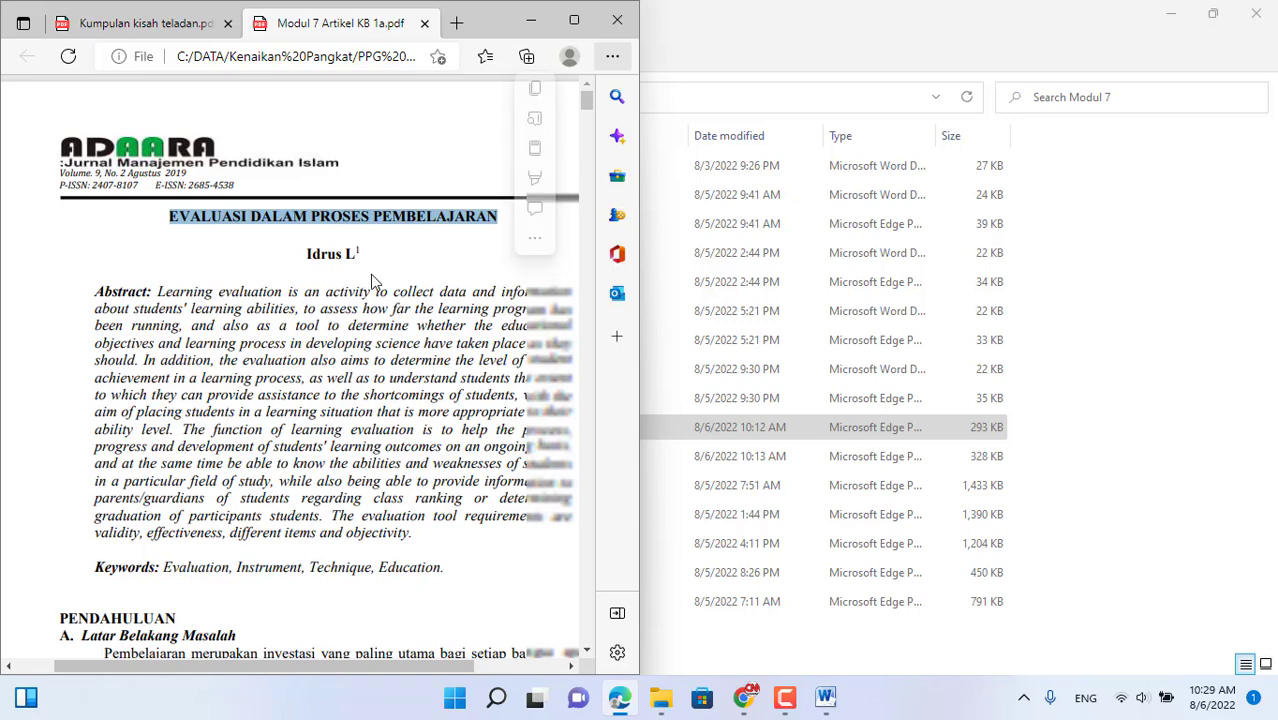
scroll(371, 281, down, 10)
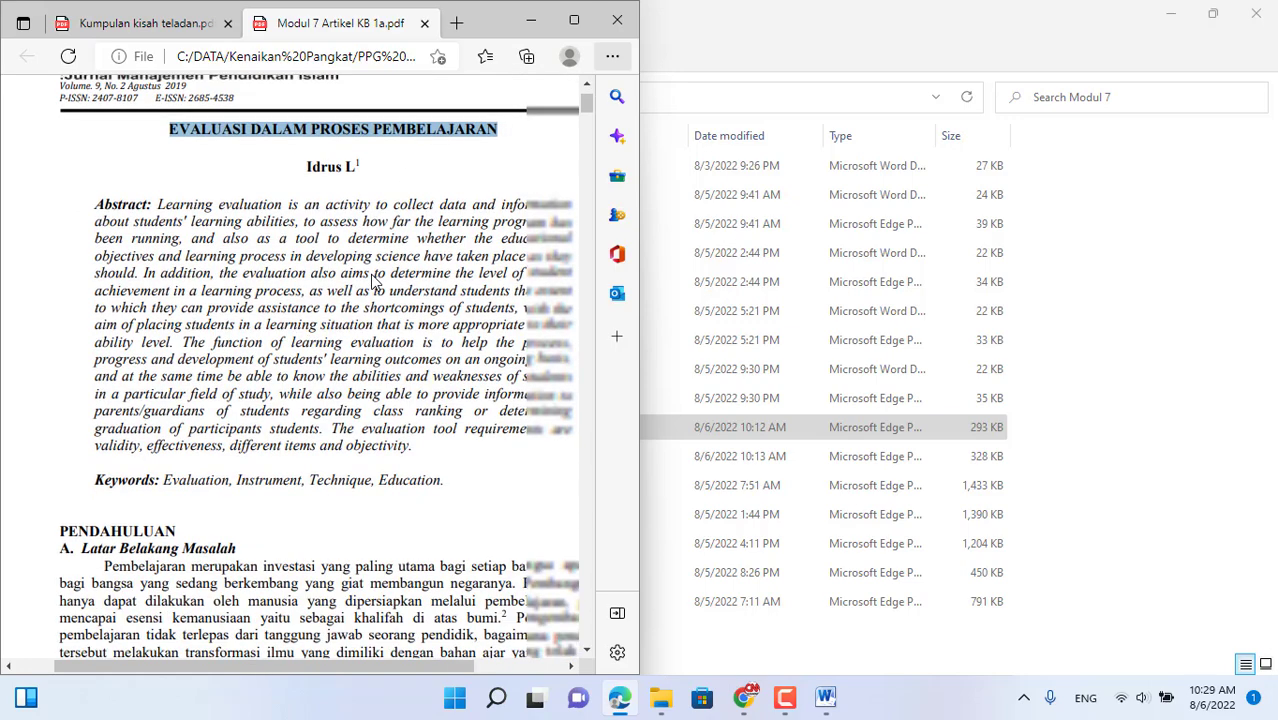
scroll(371, 281, down, 10)
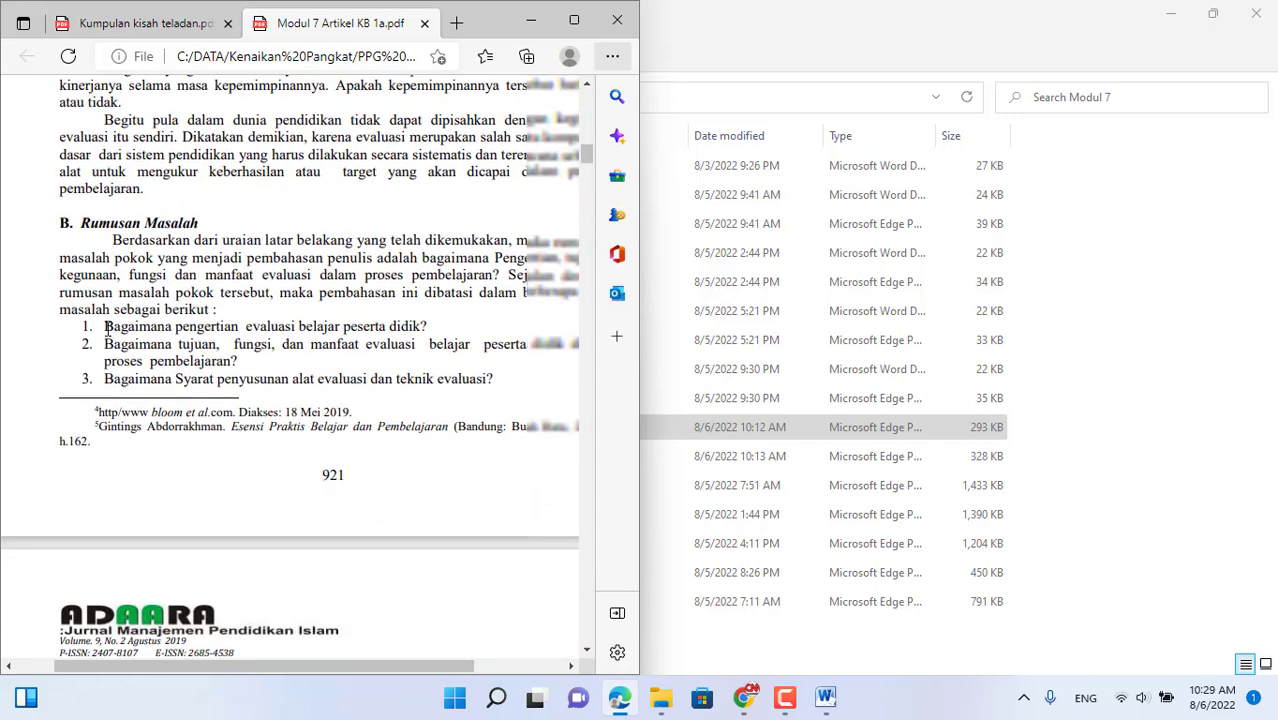
drag(104, 326, 495, 380)
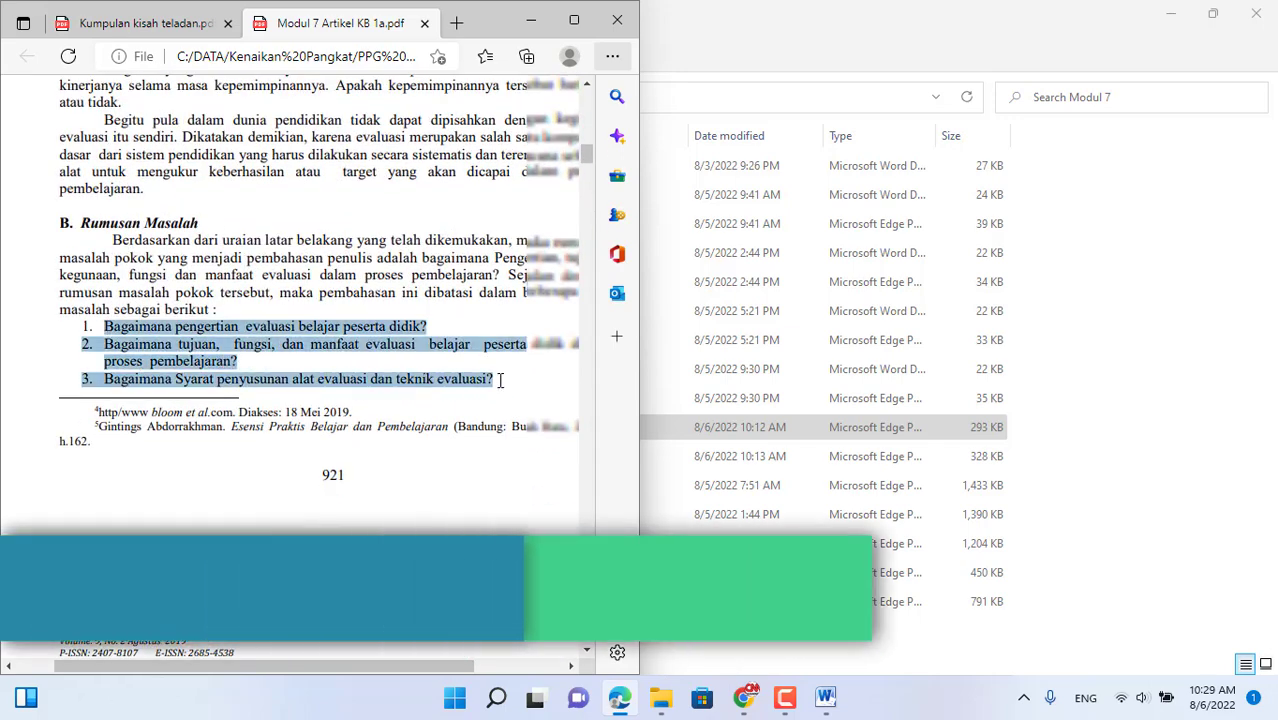
Check the five-concepts heading in the Word analysis and the KB 1 analysis components in Chrome, and return to the article in Edge
click(825, 705)
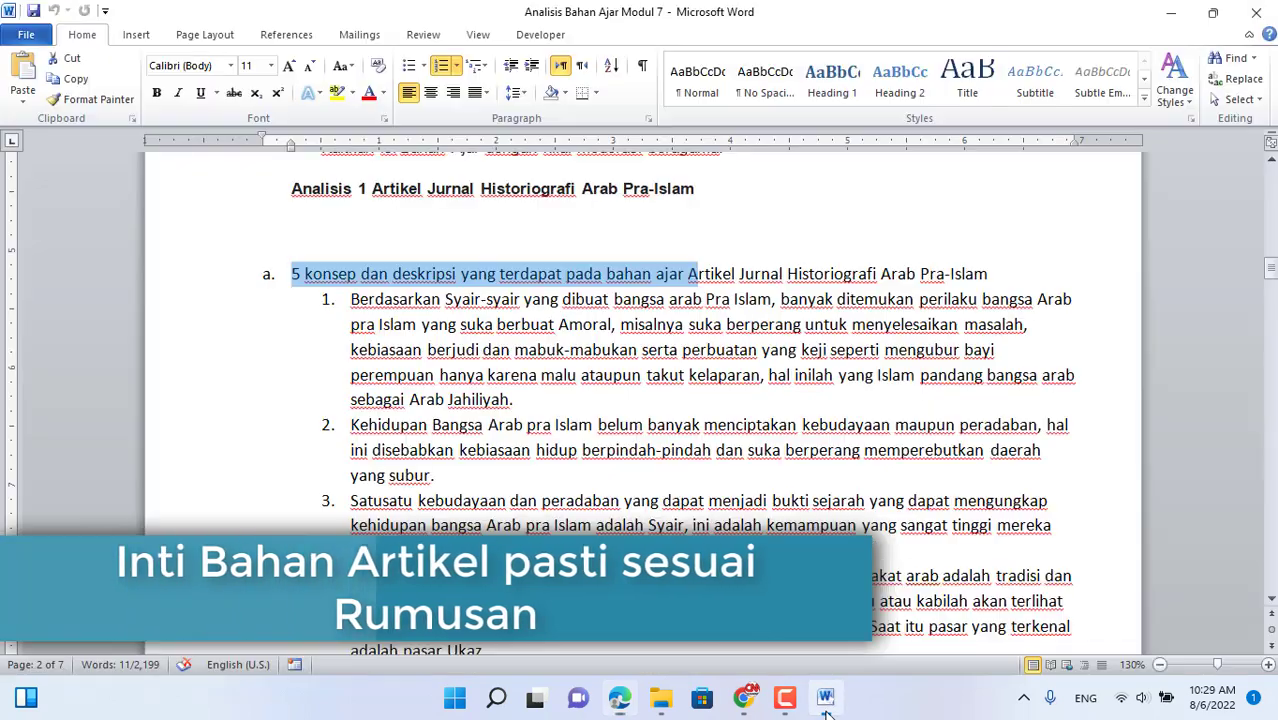
click(362, 275)
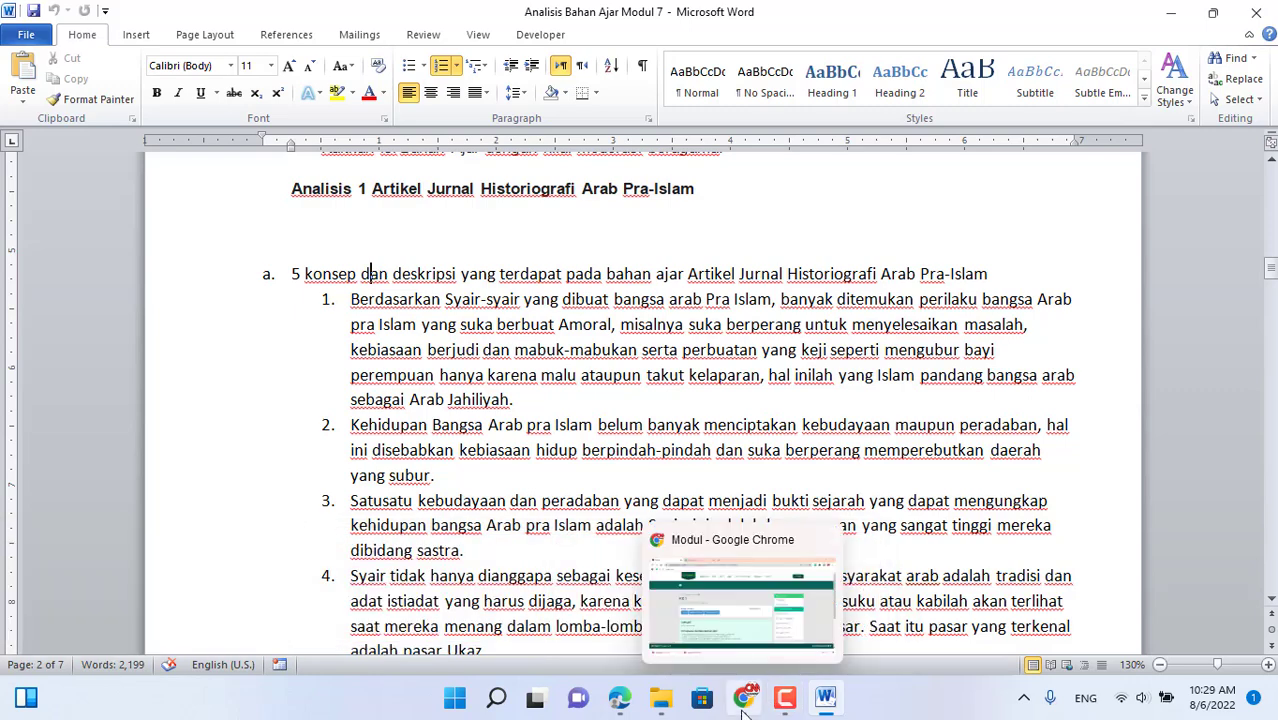
click(743, 700)
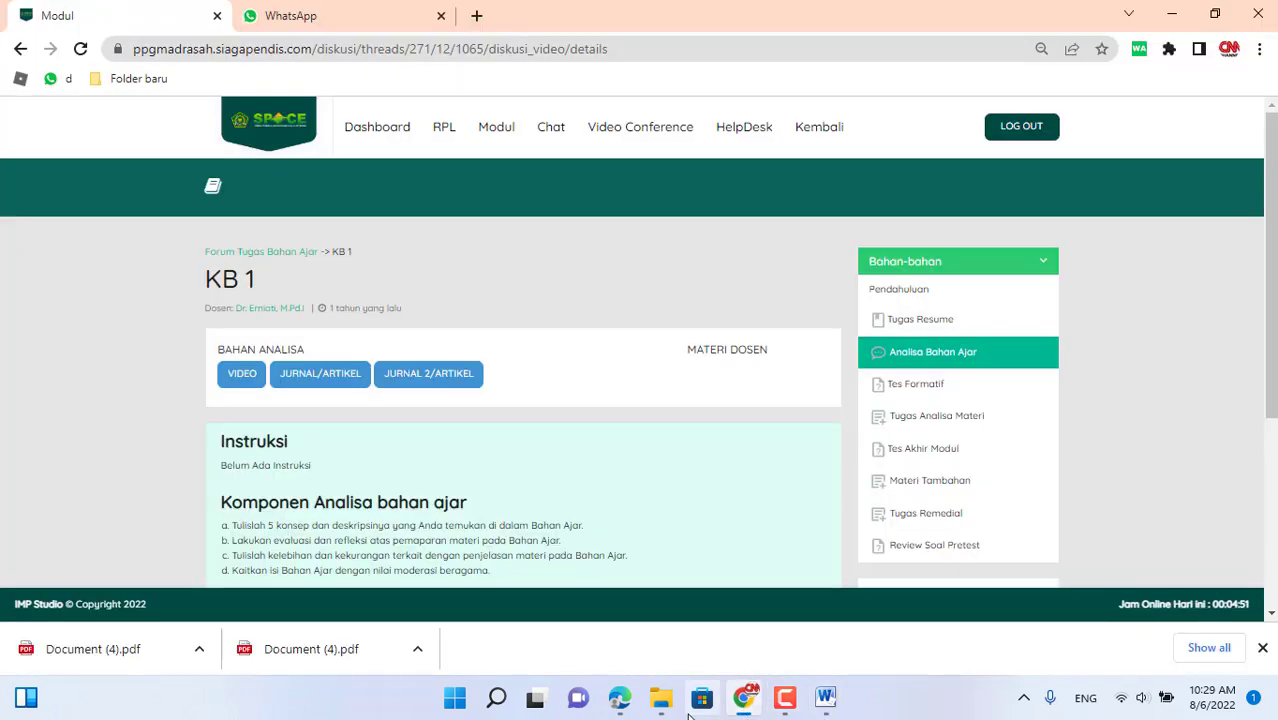
click(620, 697)
click(257, 370)
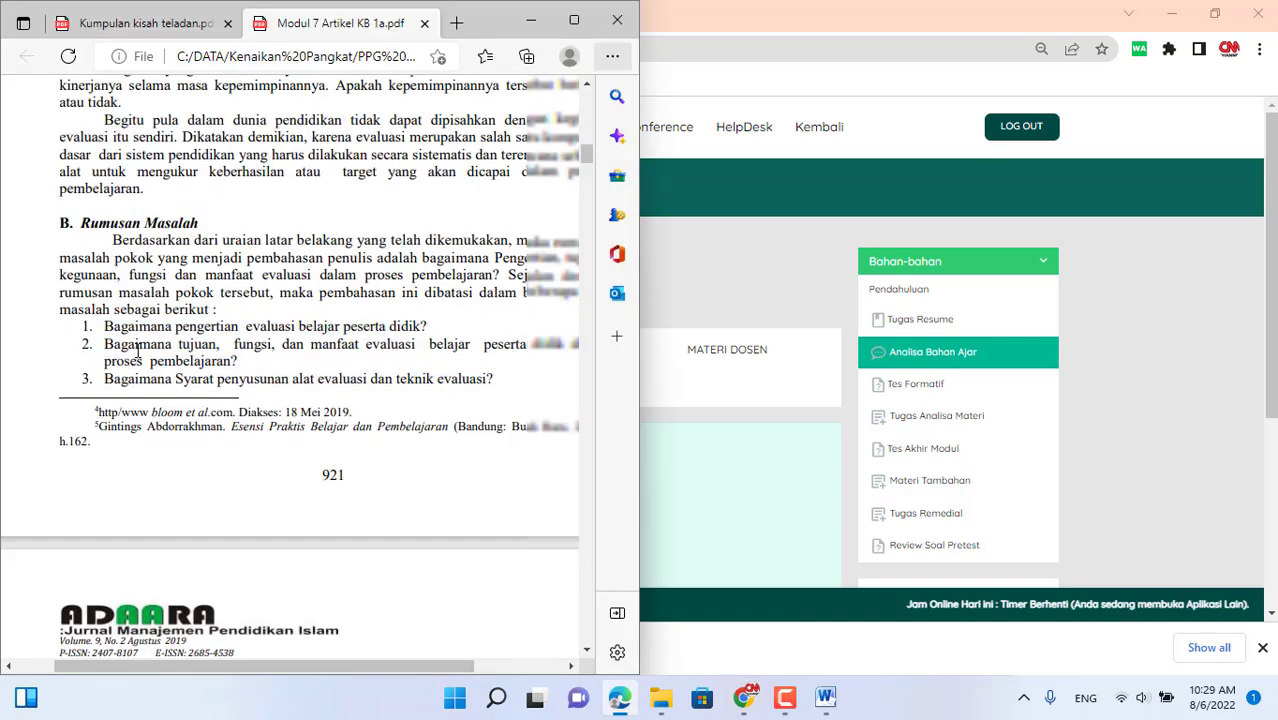
Compare the three Rumusan Masalah questions with the Pembahasan section that follows, highlighting the questions for reference
drag(112, 330, 428, 380)
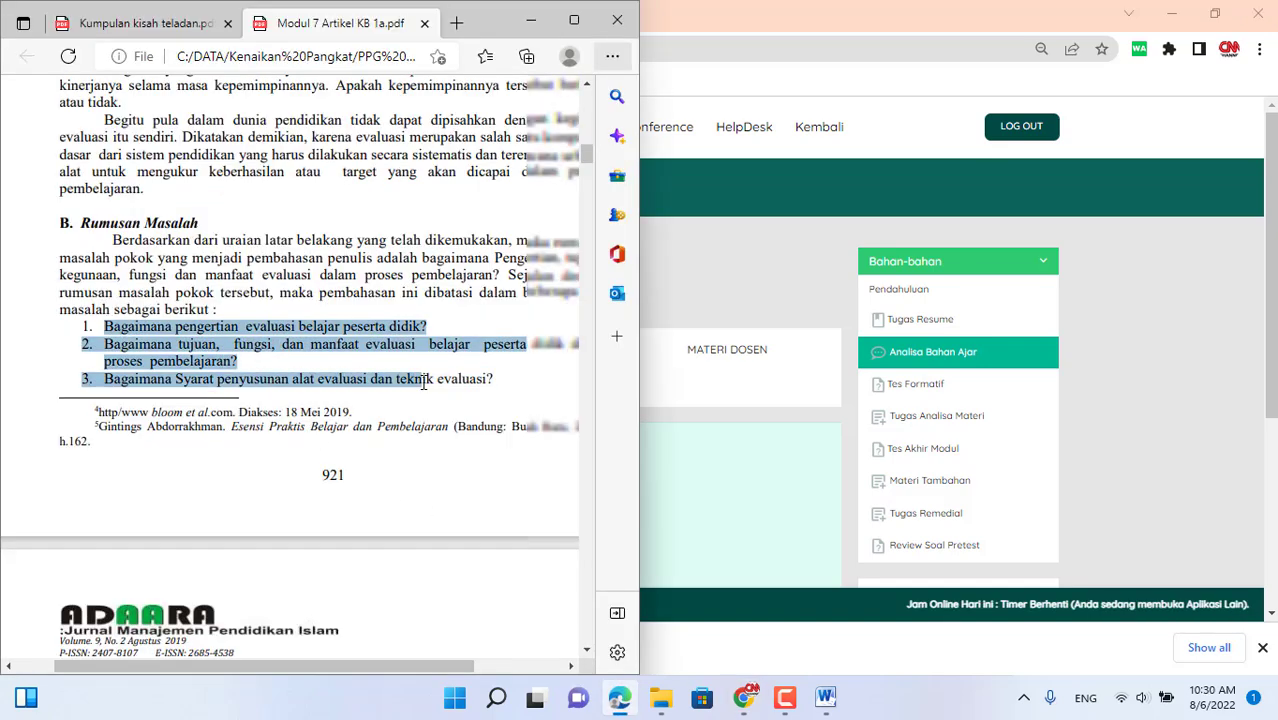
click(240, 323)
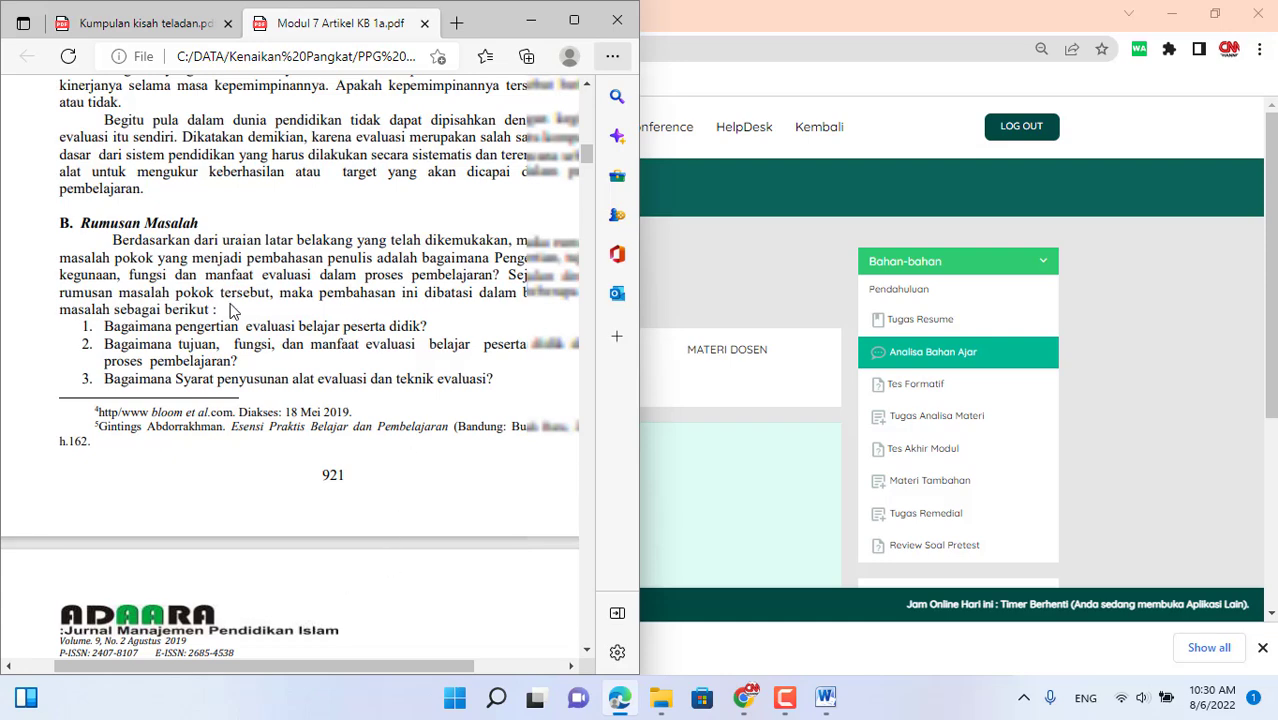
scroll(294, 457, down, 5)
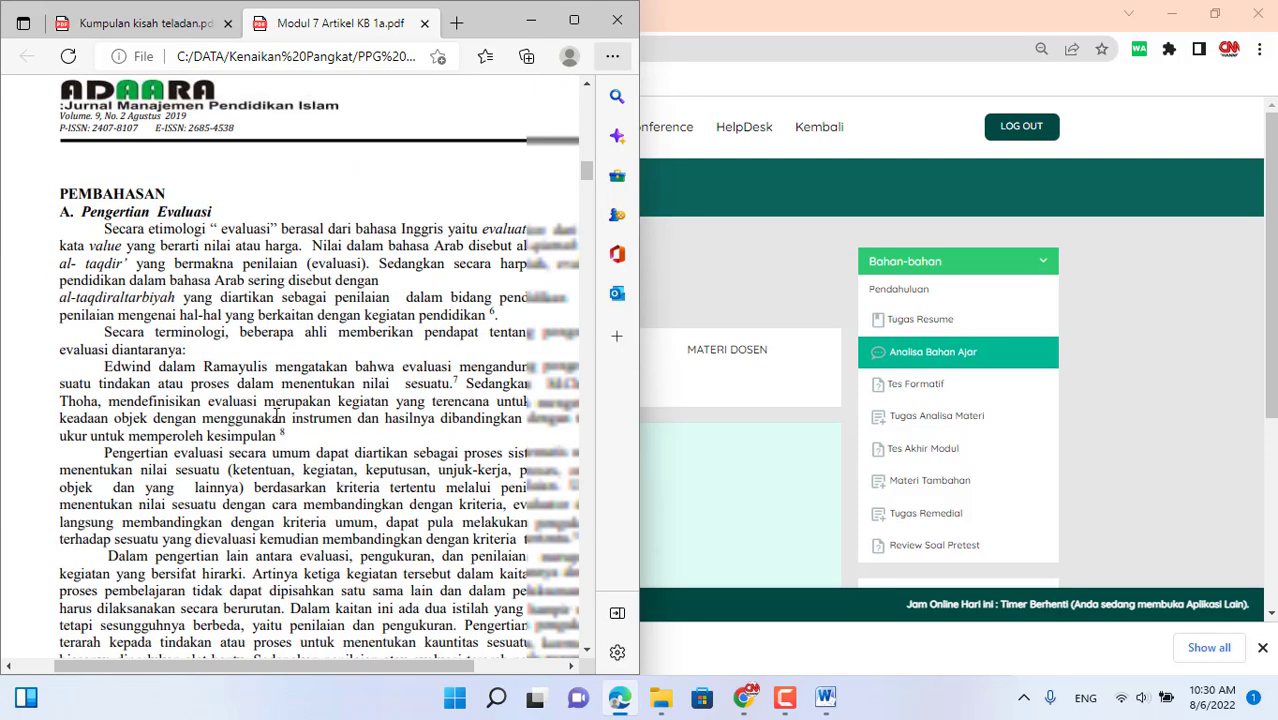
scroll(300, 463, up, 5)
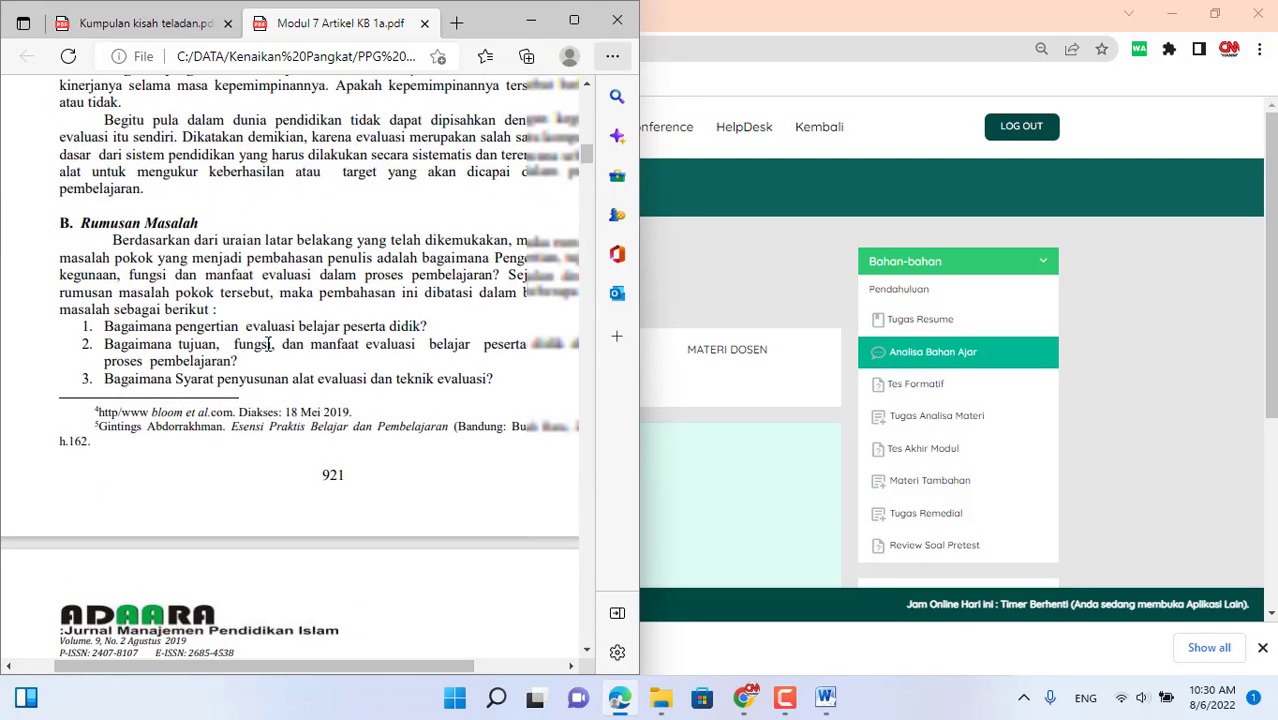
drag(106, 326, 461, 372)
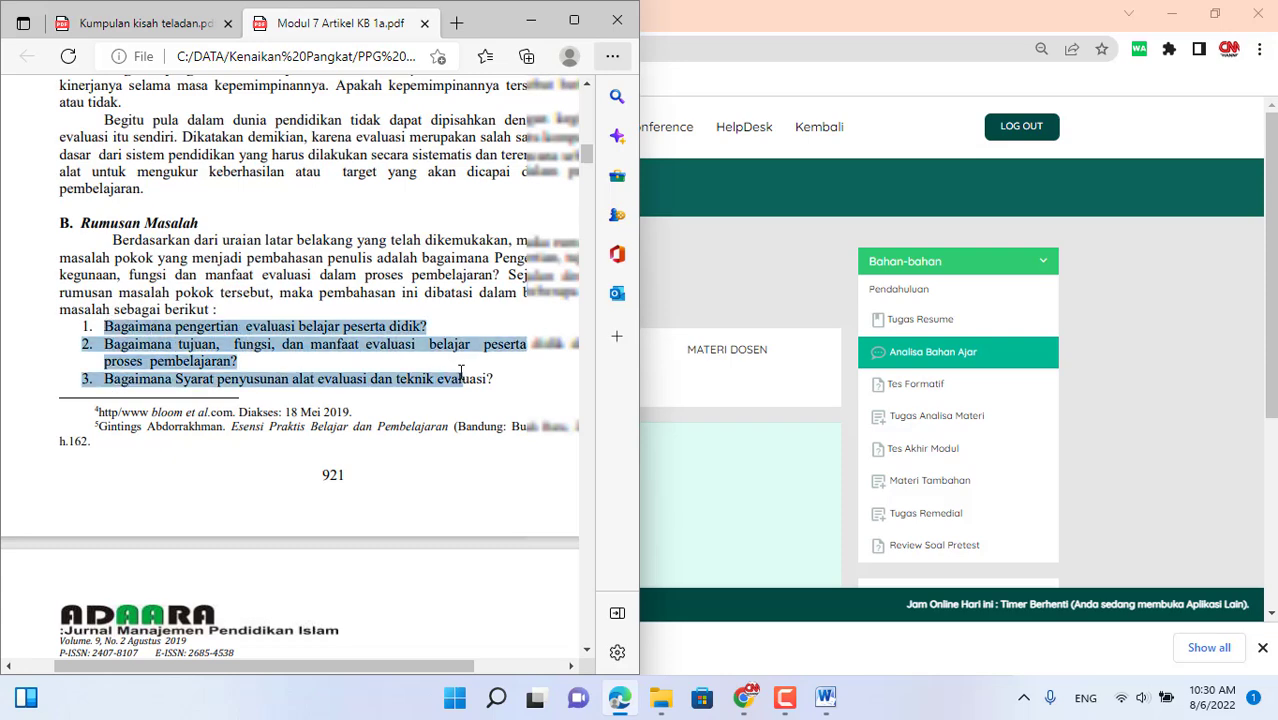
click(401, 370)
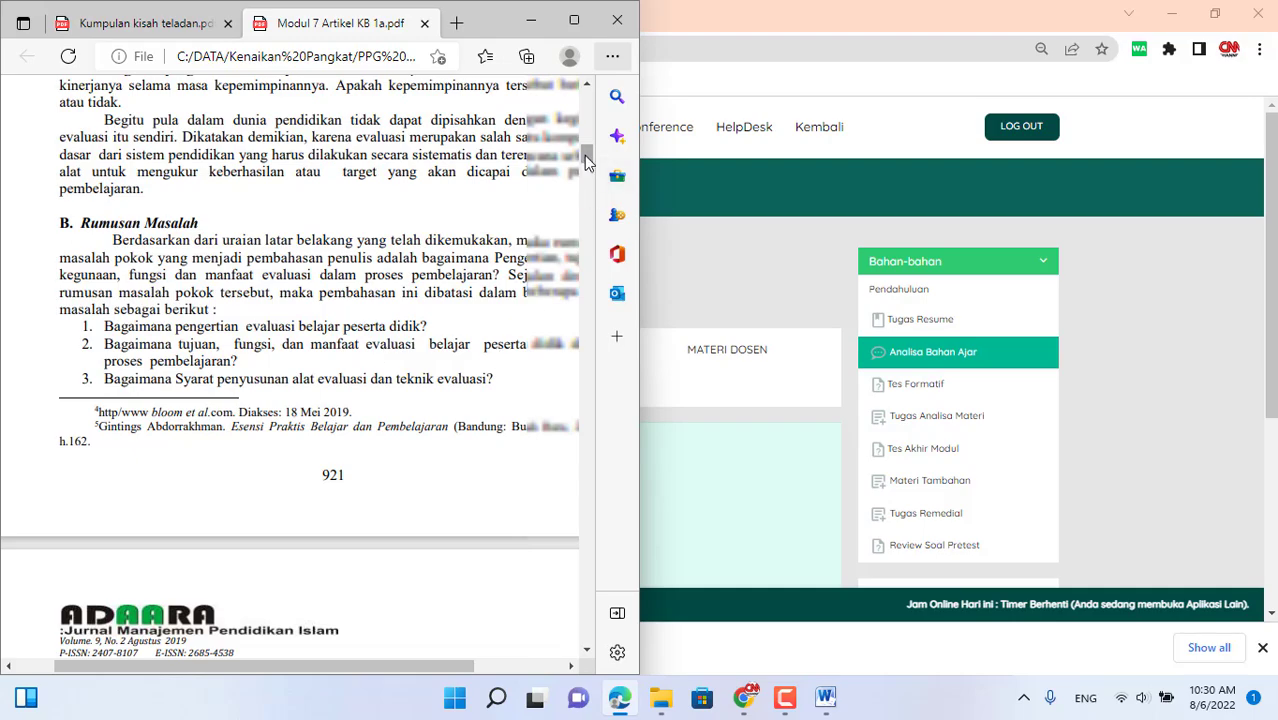
Look through the article's closing pages around page 931
drag(587, 163, 603, 530)
scroll(376, 408, up, 5)
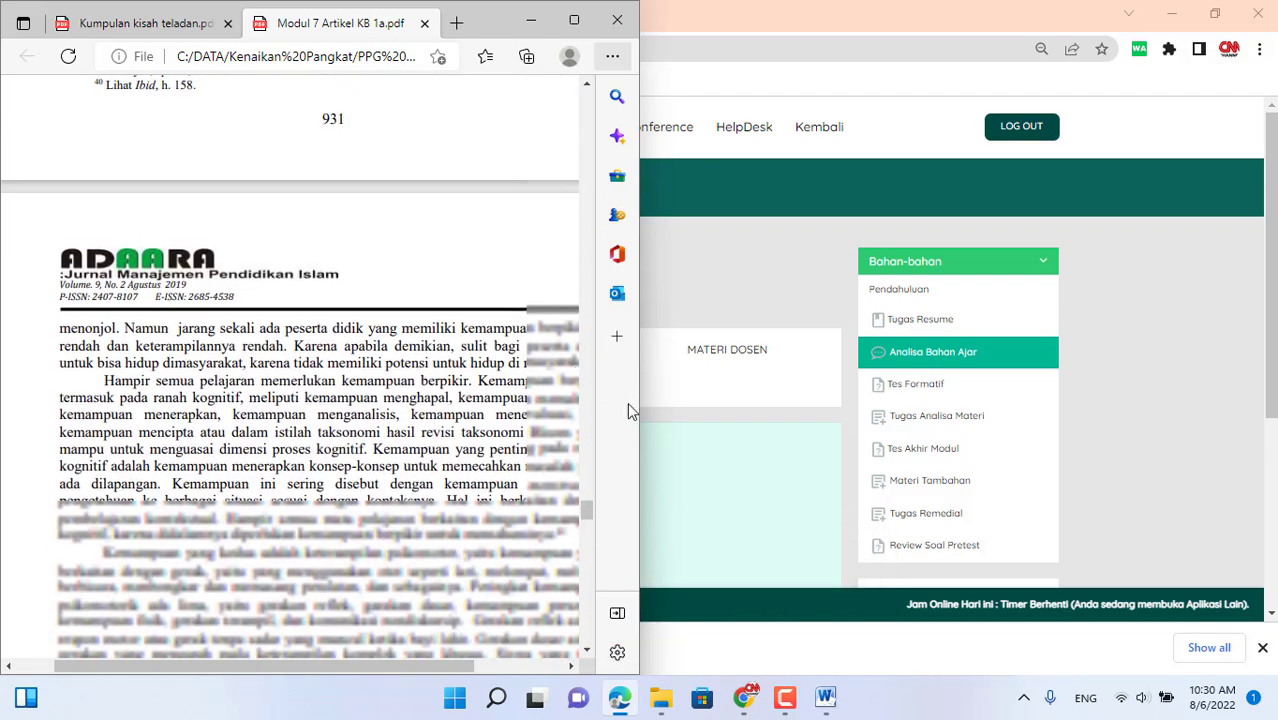
scroll(356, 296, up, 2)
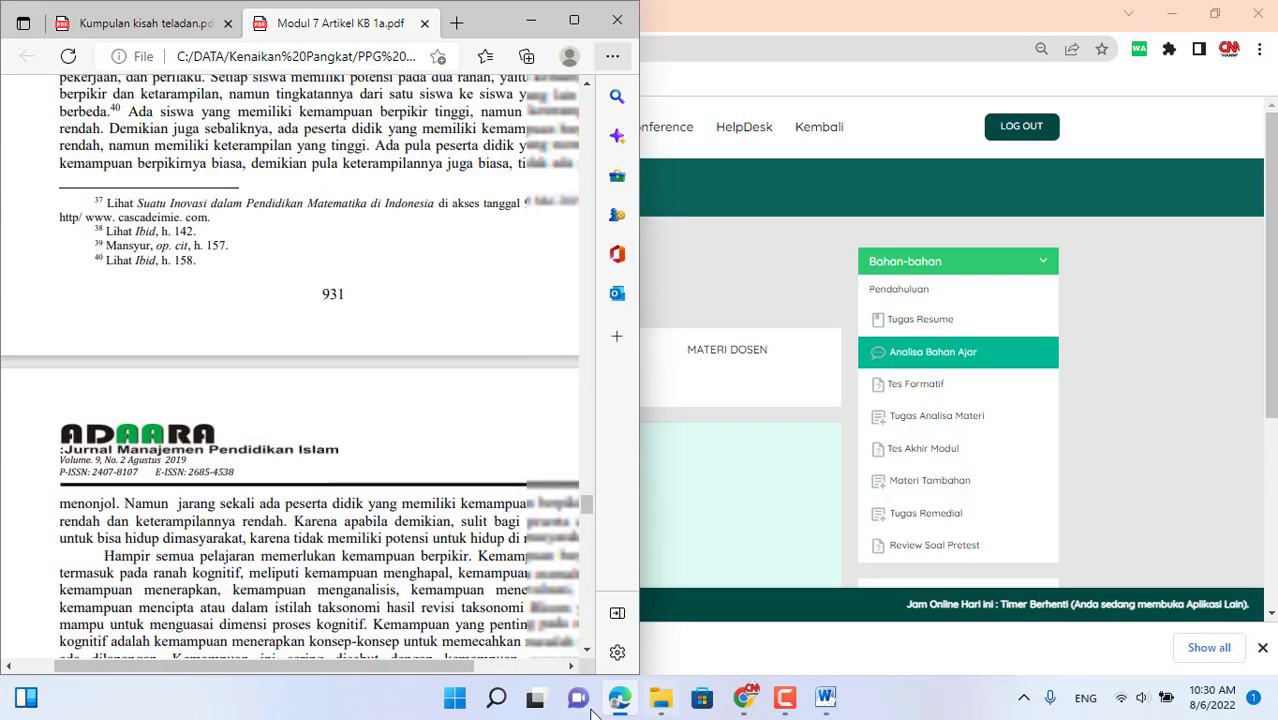
Open Modul 7 Artikel KB 1a from File Explorer in the second PDF reader and snap its window to the right half of the screen
click(660, 697)
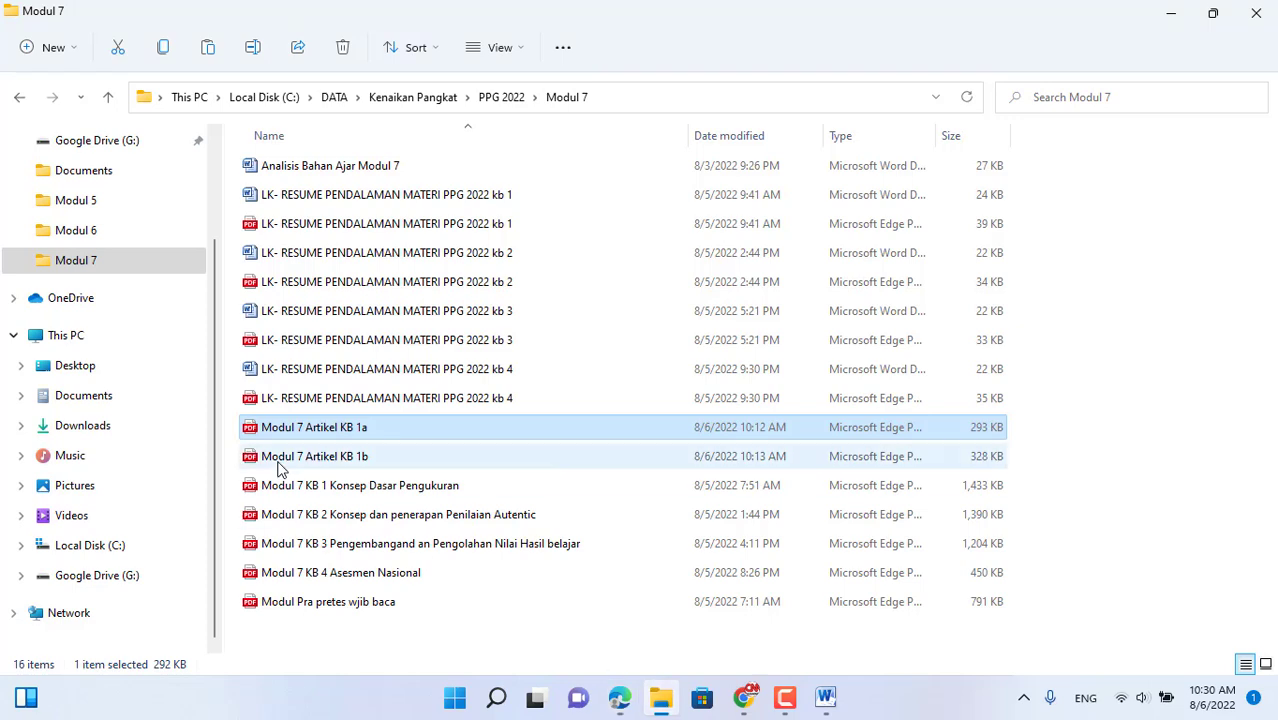
right_click(304, 440)
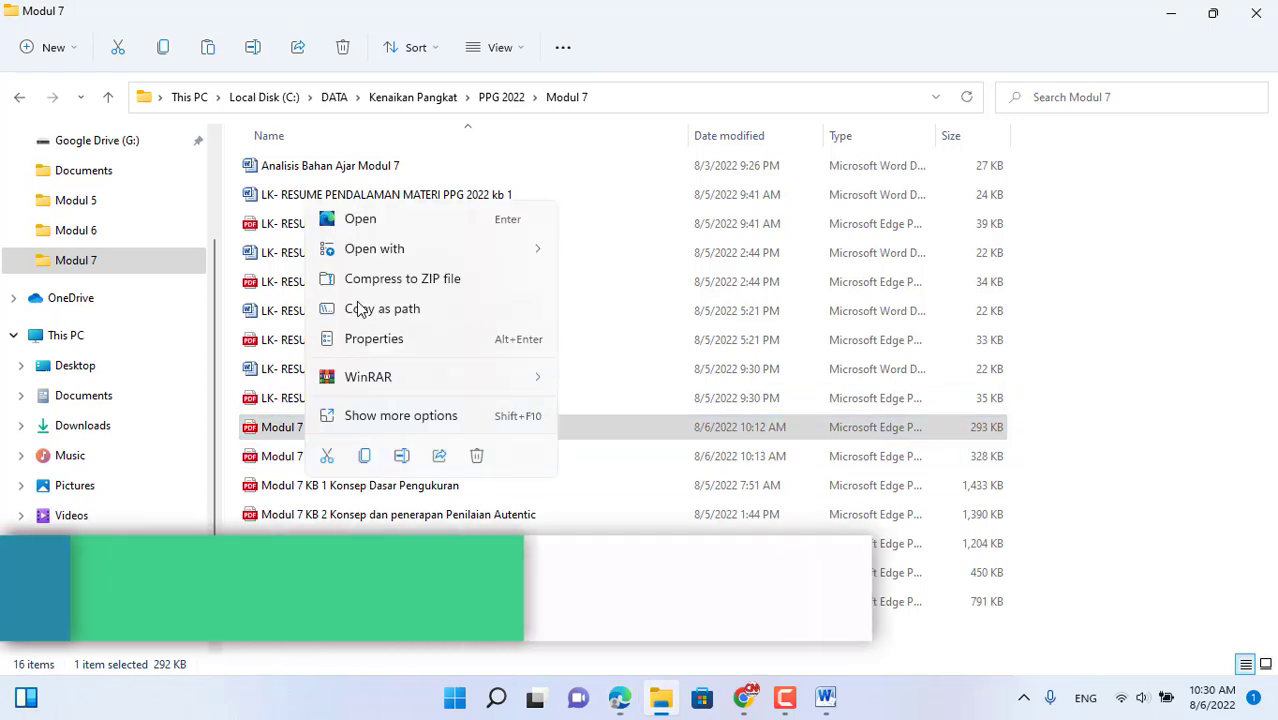
mouse_move(358, 265)
click(621, 282)
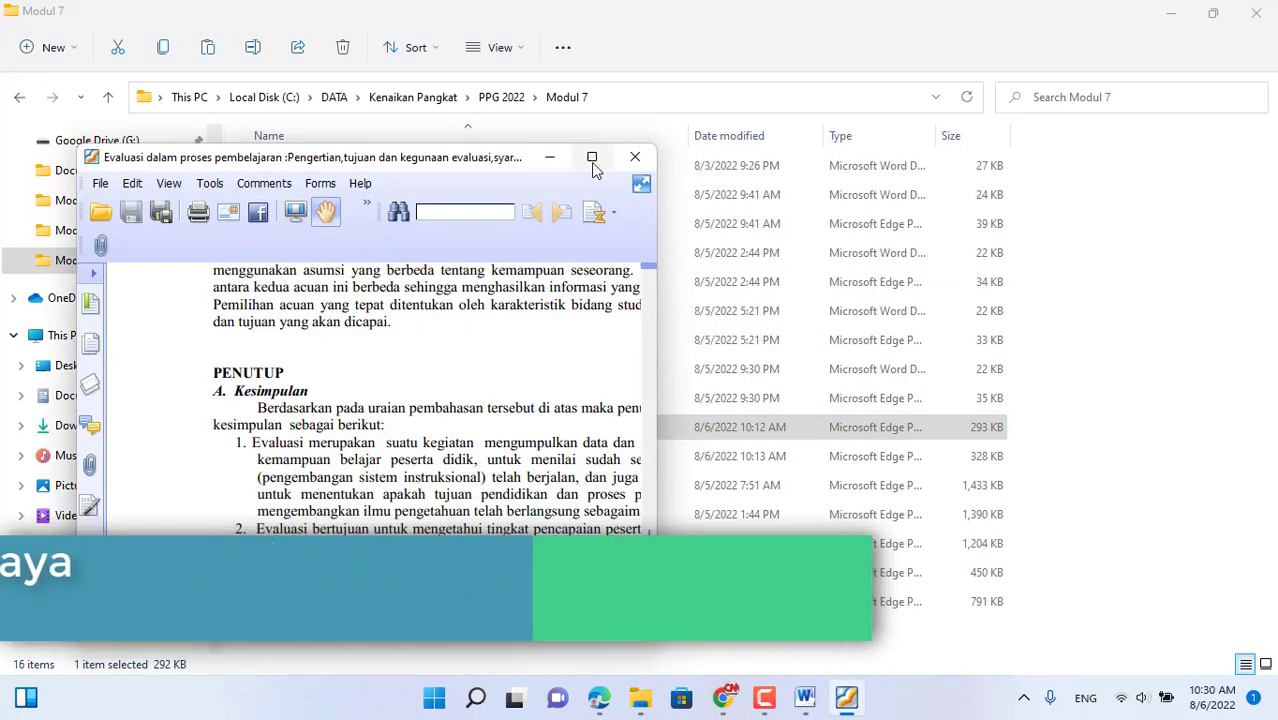
mouse_move(591, 158)
click(564, 222)
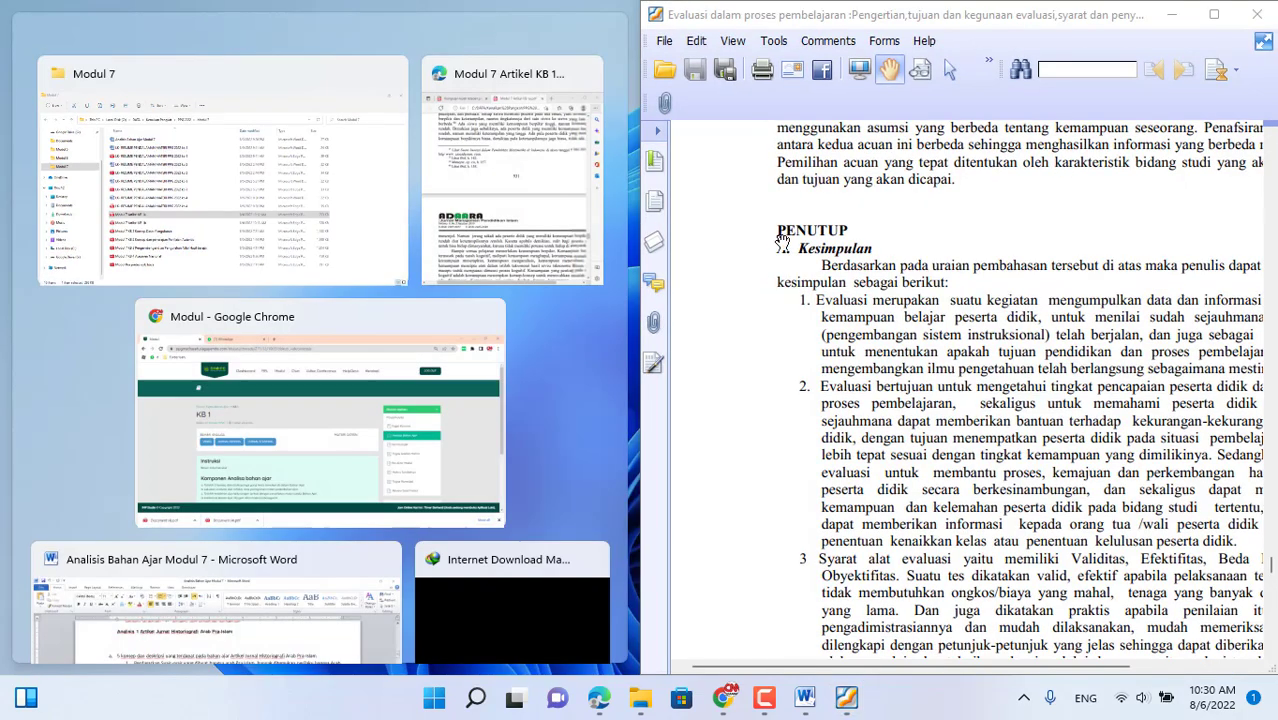
Examine the three numbered points of the Kesimpulan under Penutup on page 933
scroll(883, 333, up, 5)
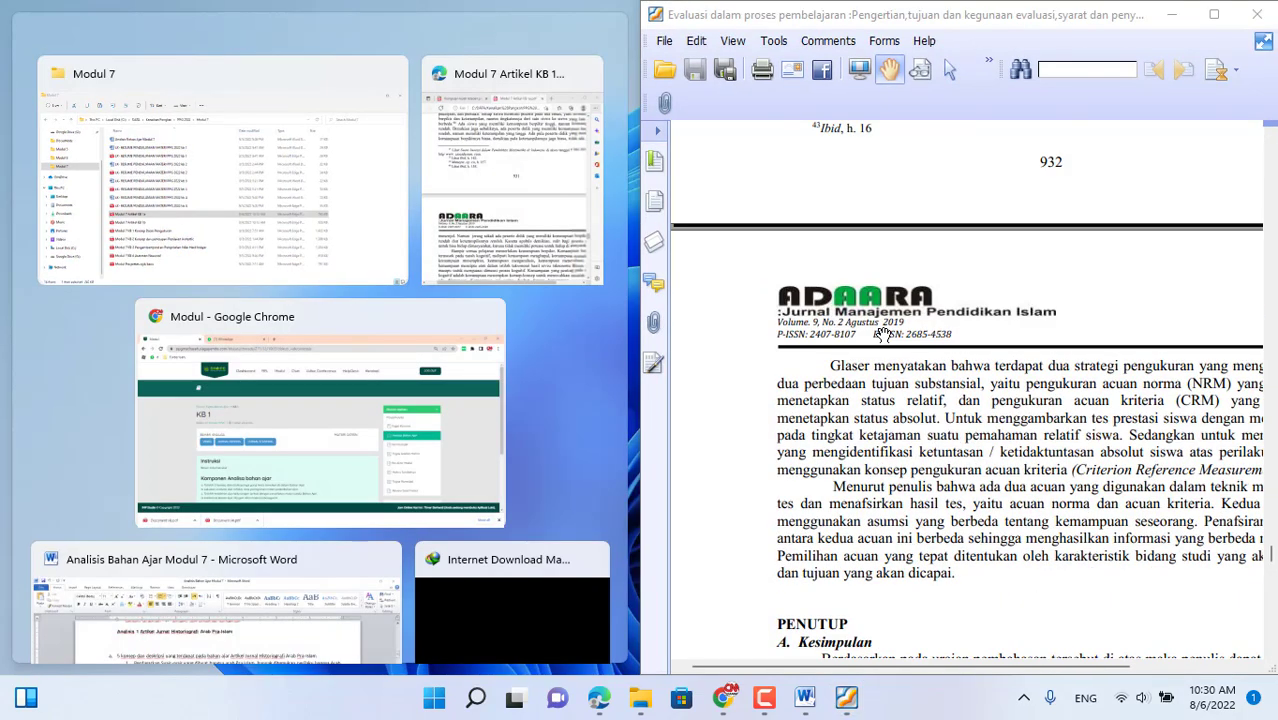
scroll(883, 333, down, 5)
scroll(870, 333, up, 1)
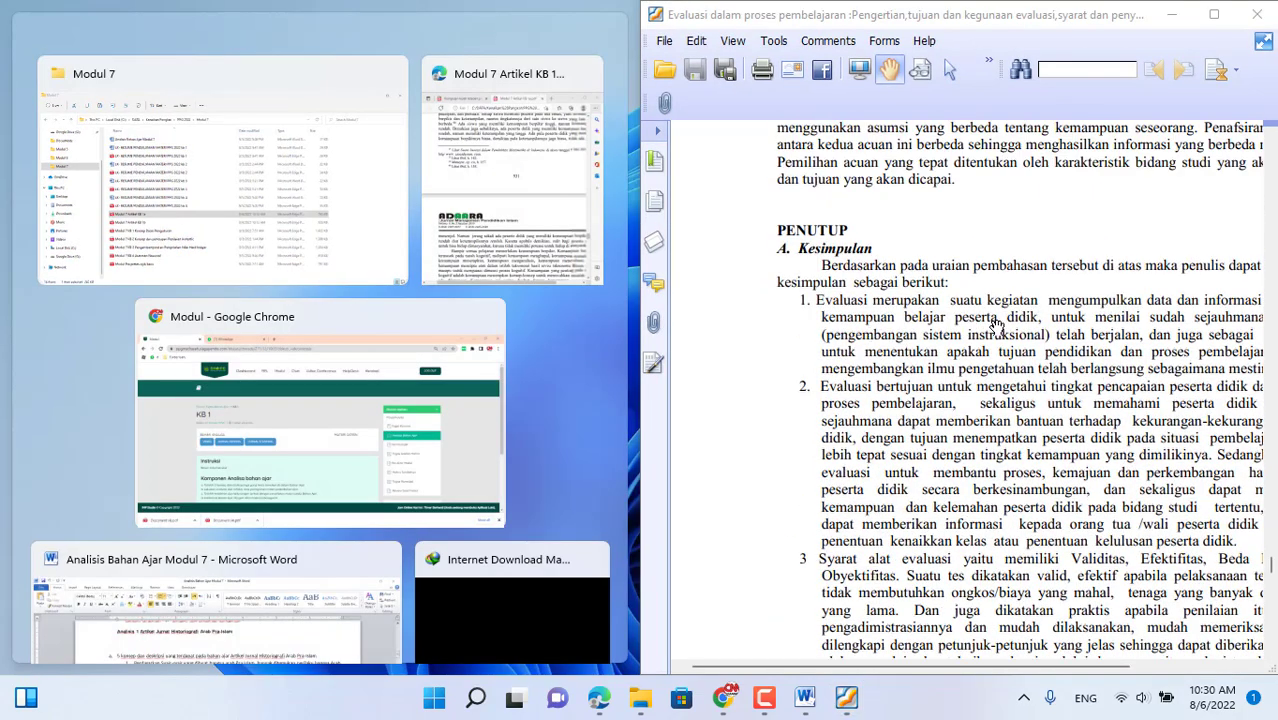
scroll(981, 333, down, 1)
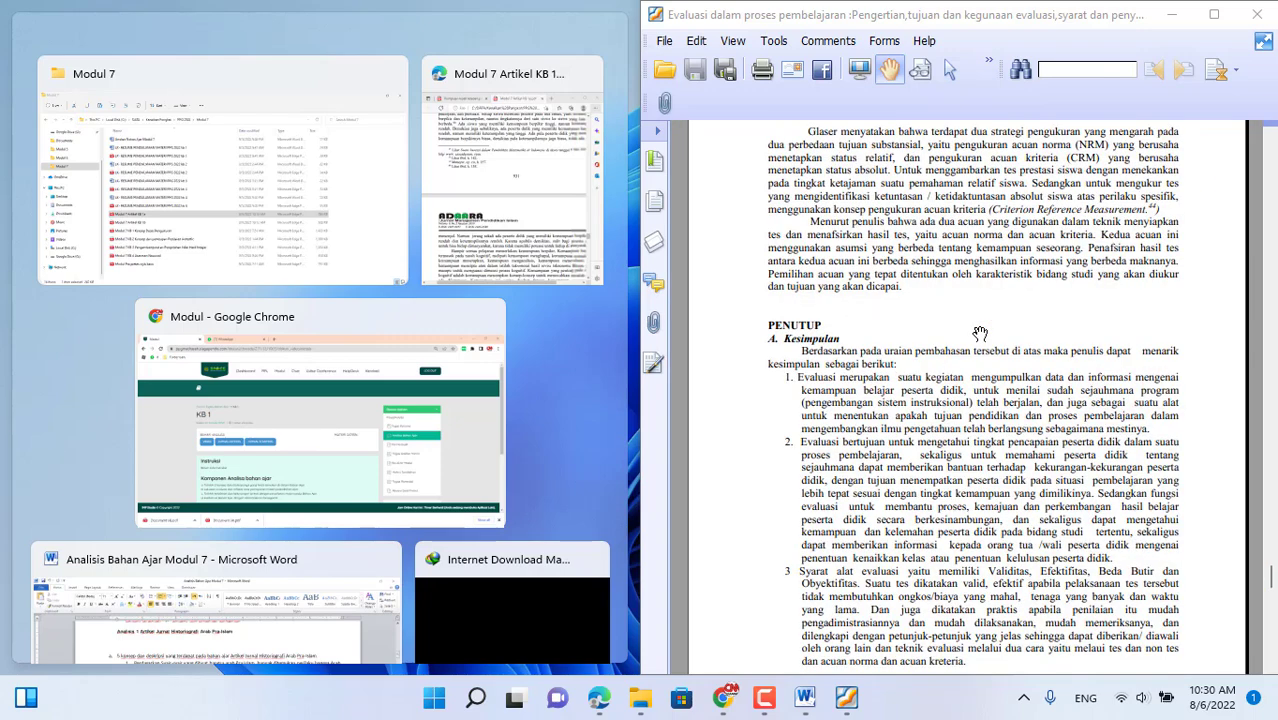
scroll(980, 333, down, 1)
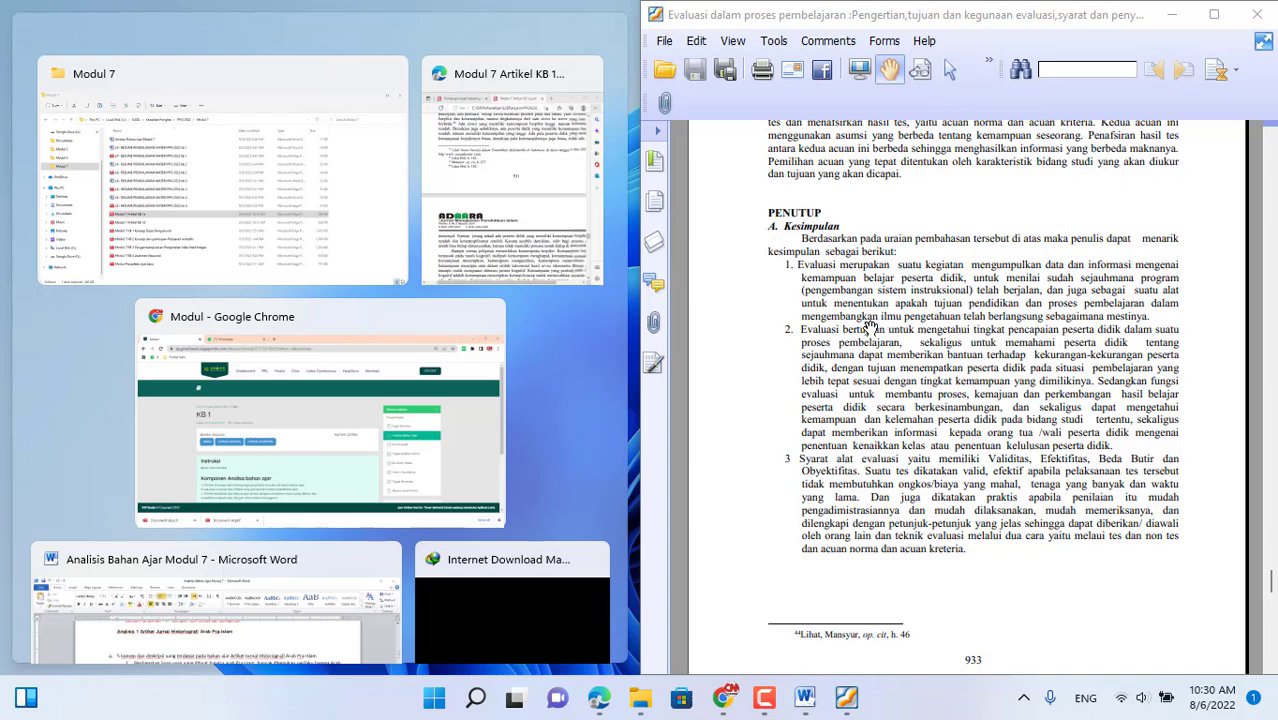
Place the Edge copy of the article beside the conclusion and return it to the opening pages with the Pendahuluan section
click(521, 203)
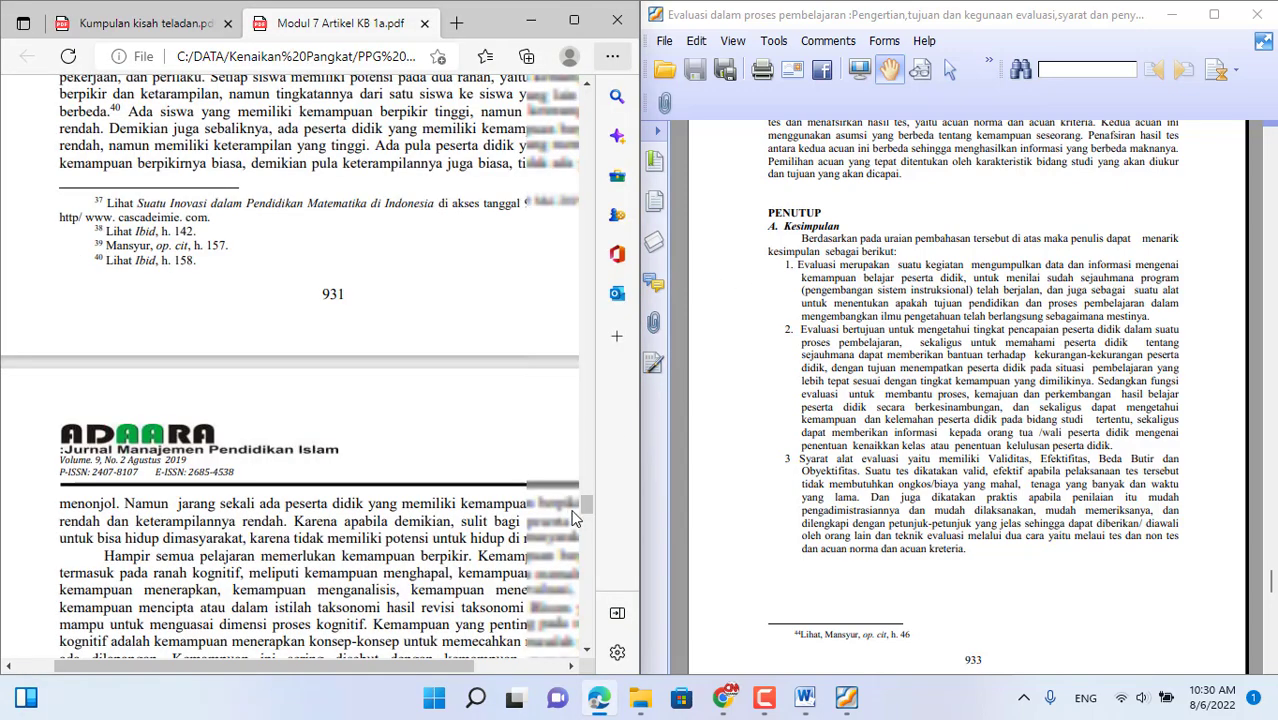
drag(585, 512, 630, 120)
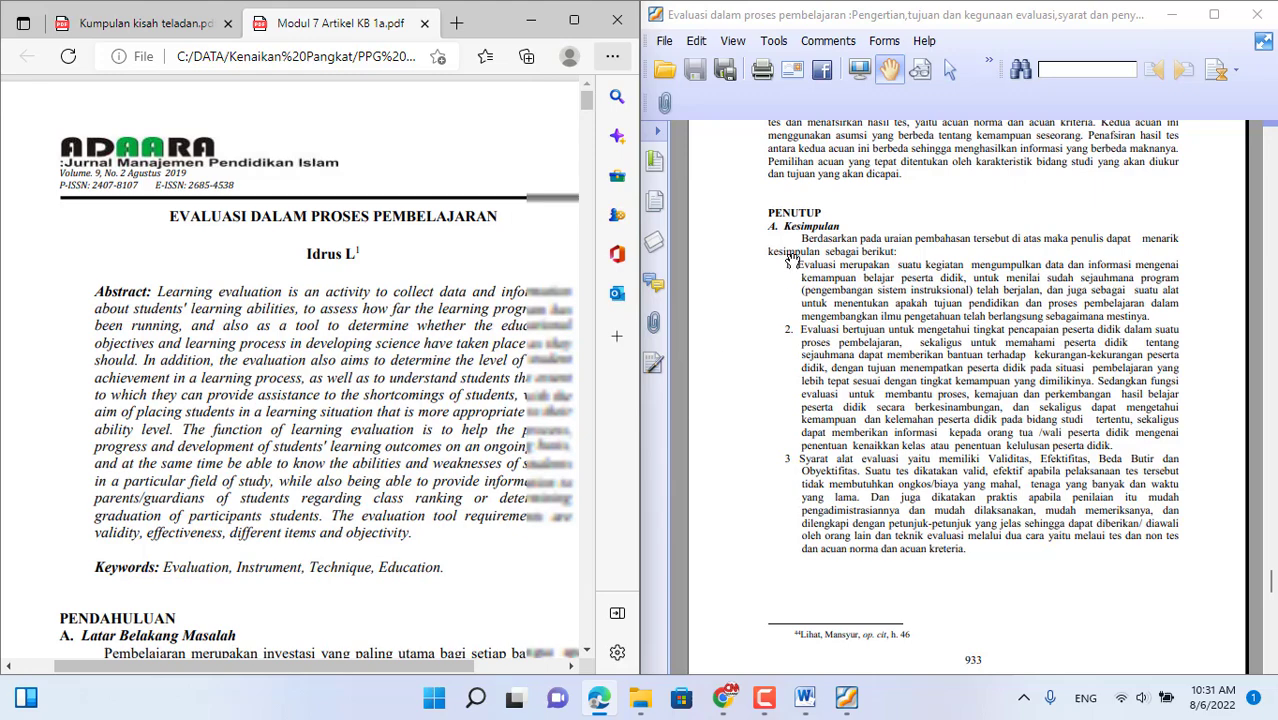
scroll(370, 357, down, 15)
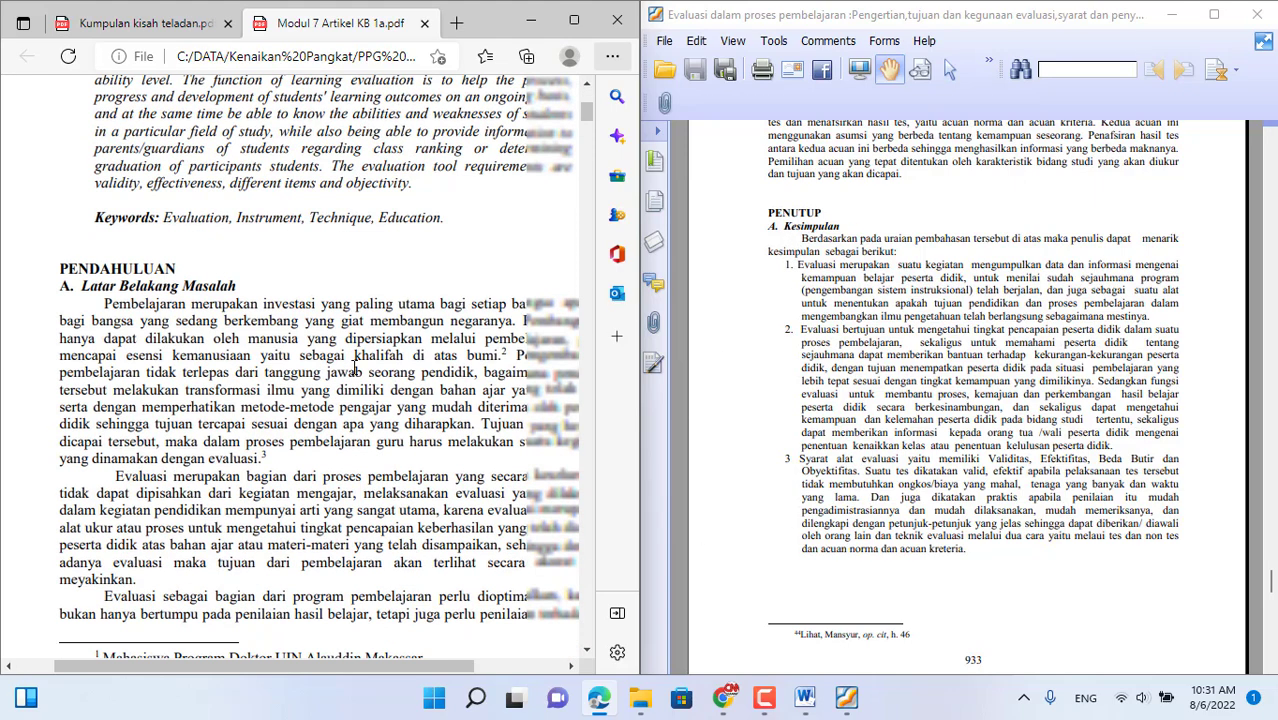
Compare the Rumusan Masalah questions on page 921 with the matching numbered Kesimpulan points on page 933
scroll(345, 383, down, 5)
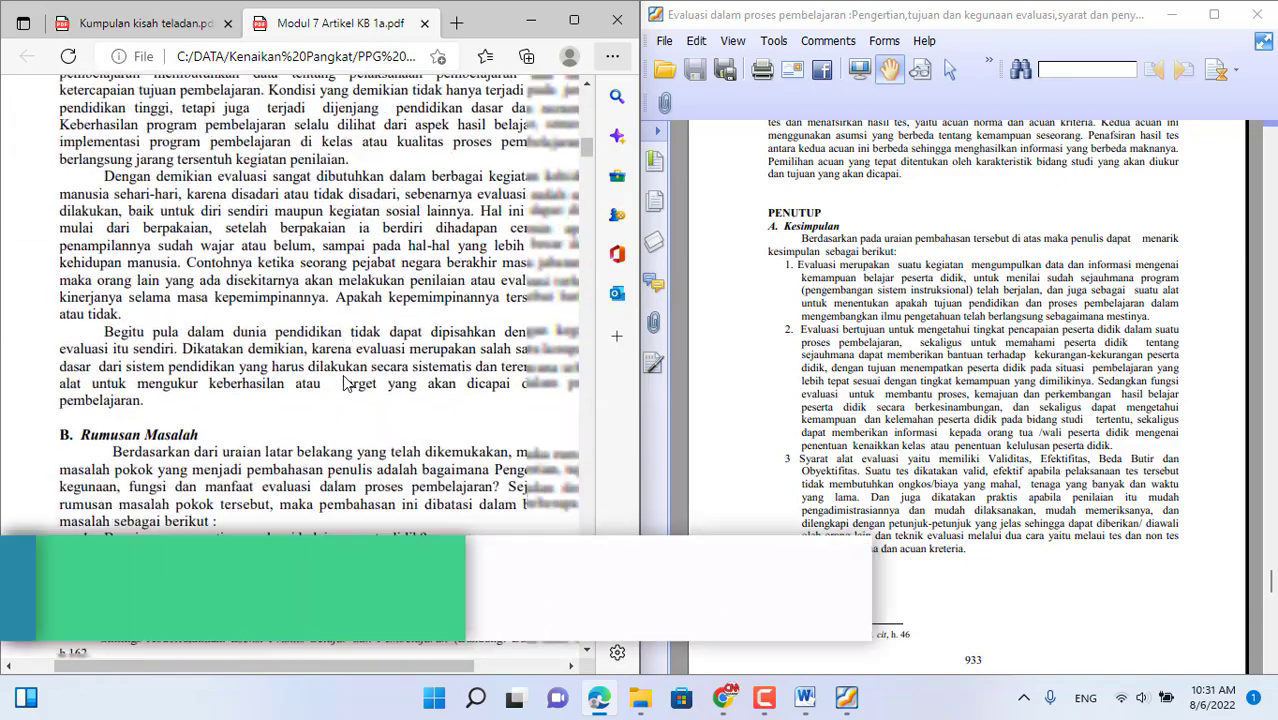
drag(105, 330, 428, 327)
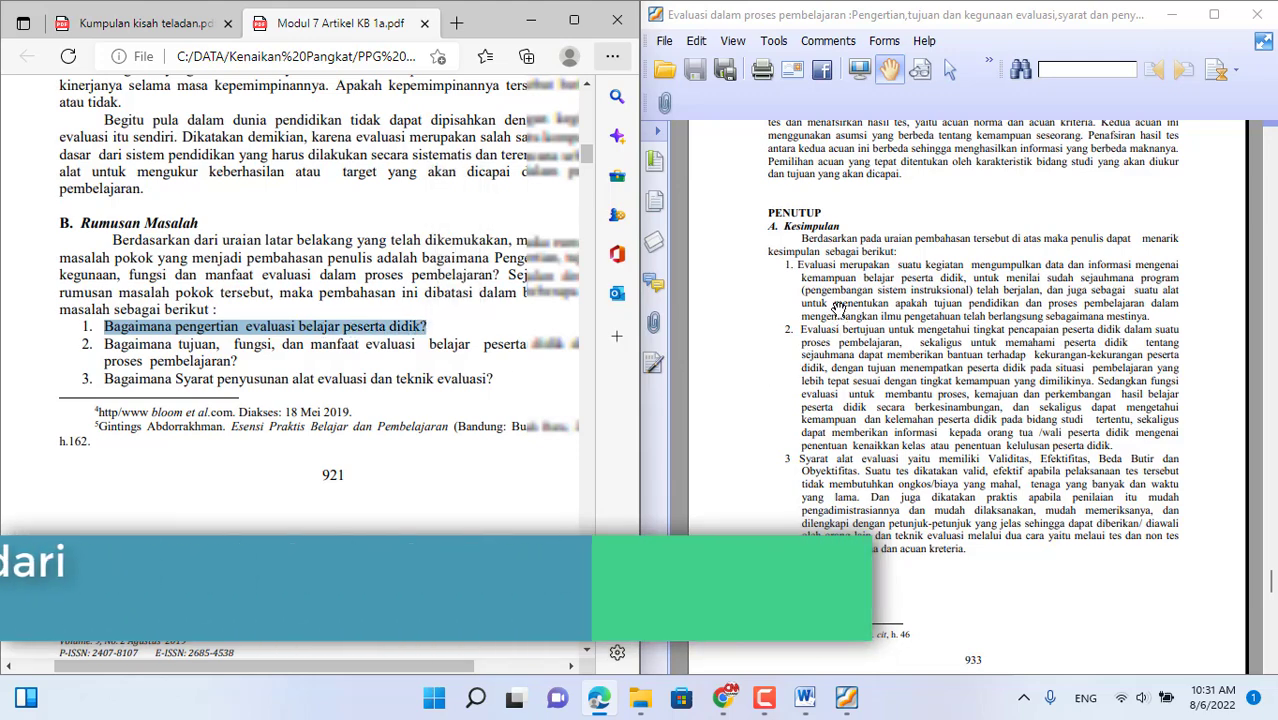
click(812, 283)
scroll(812, 283, up, 1)
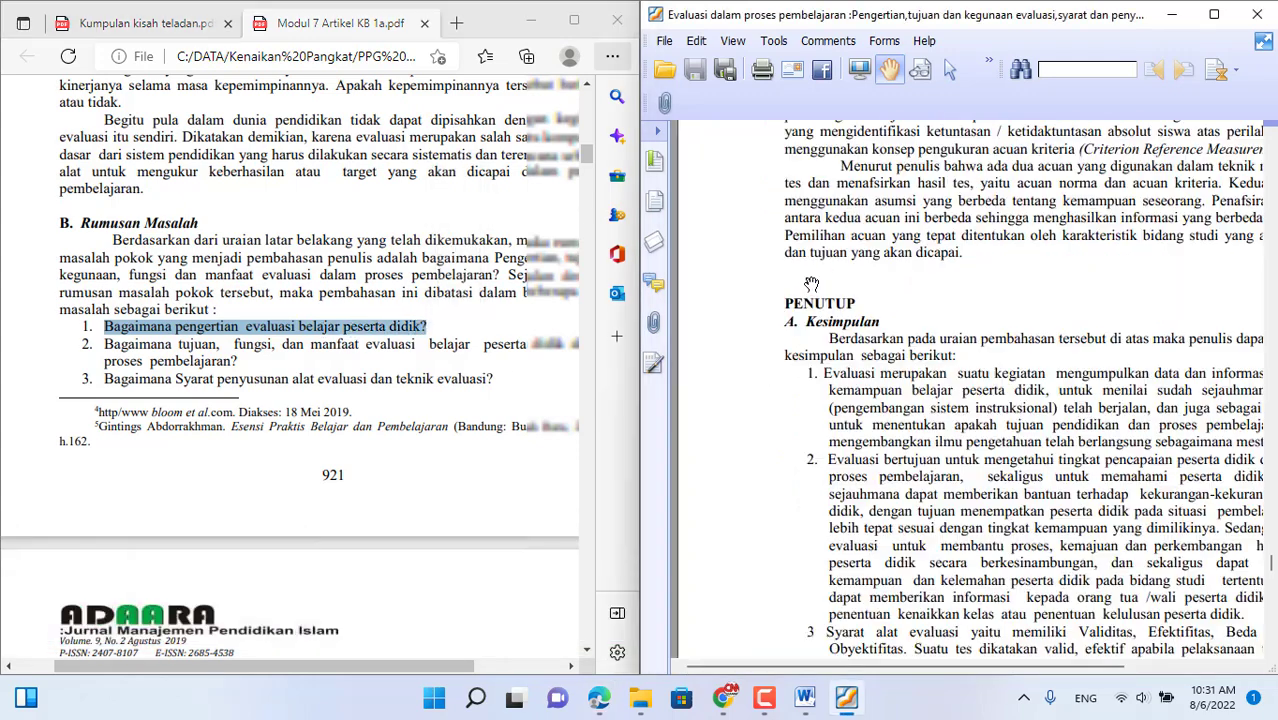
drag(937, 480, 880, 443)
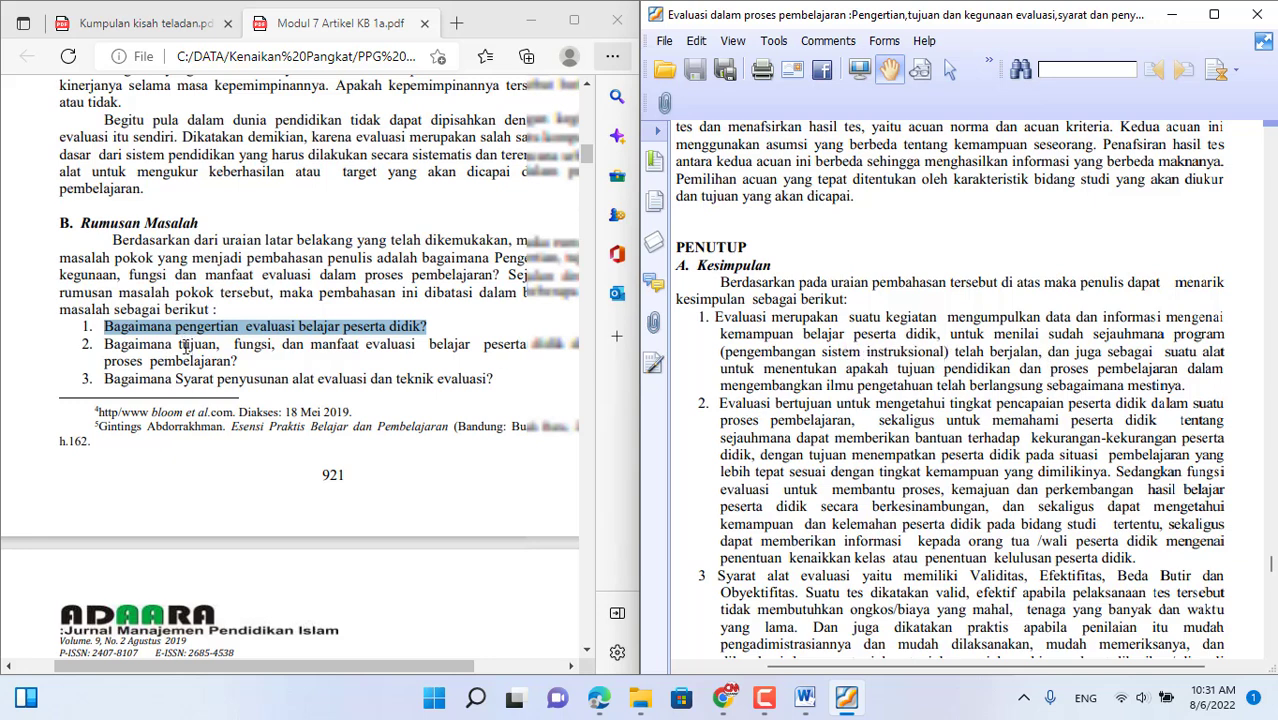
drag(178, 345, 290, 345)
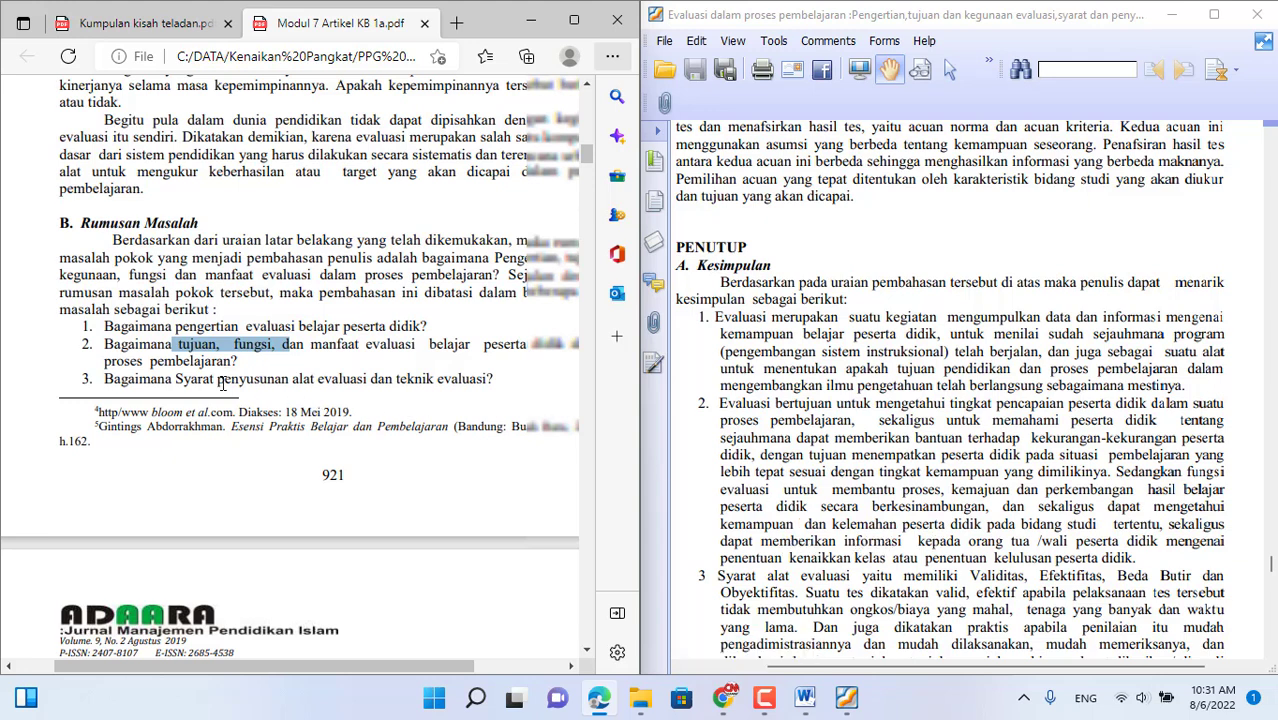
drag(830, 595, 820, 506)
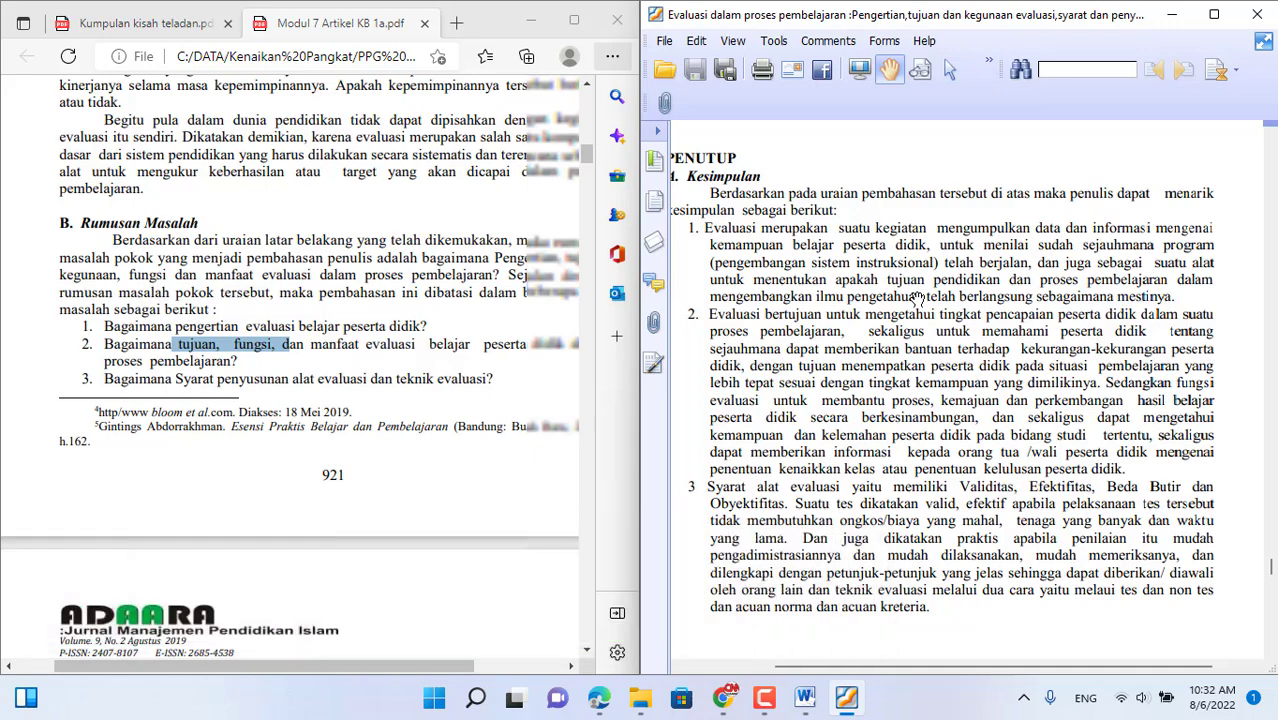
Check the "5 konsep dan deskripsi" list in the Word analysis and return to the two side-by-side article windows
click(808, 700)
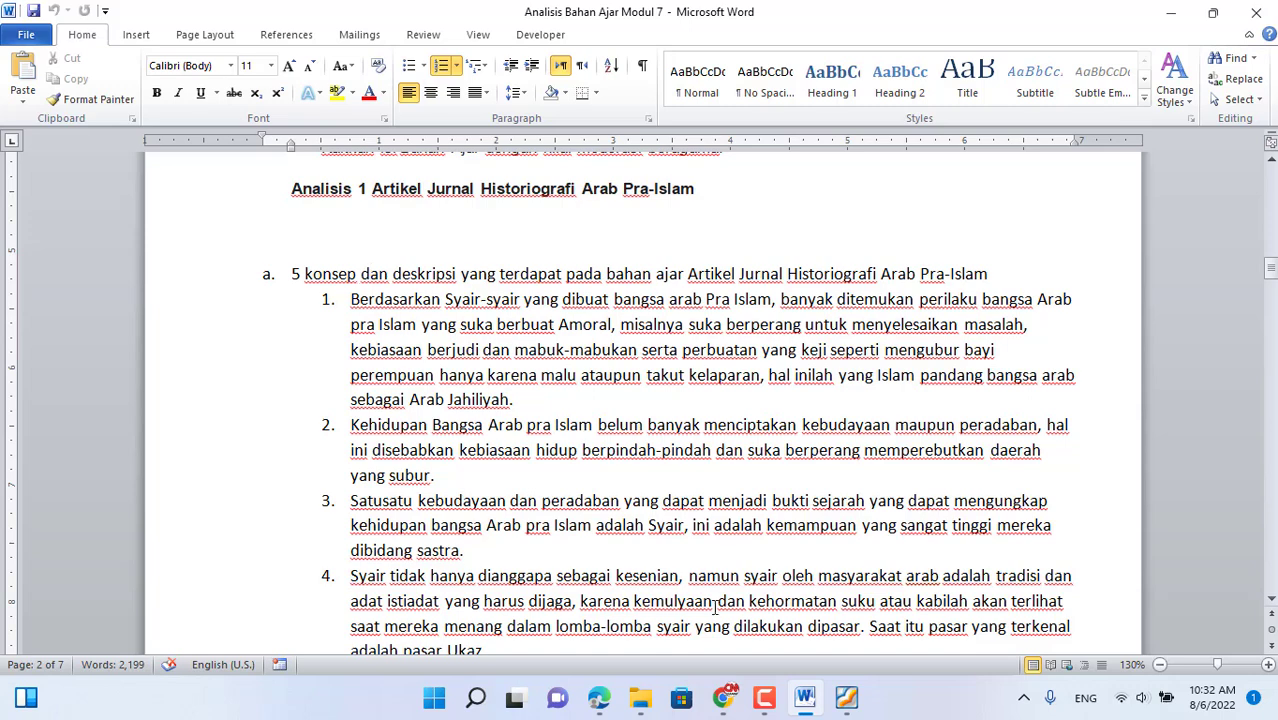
mouse_move(846, 700)
click(846, 593)
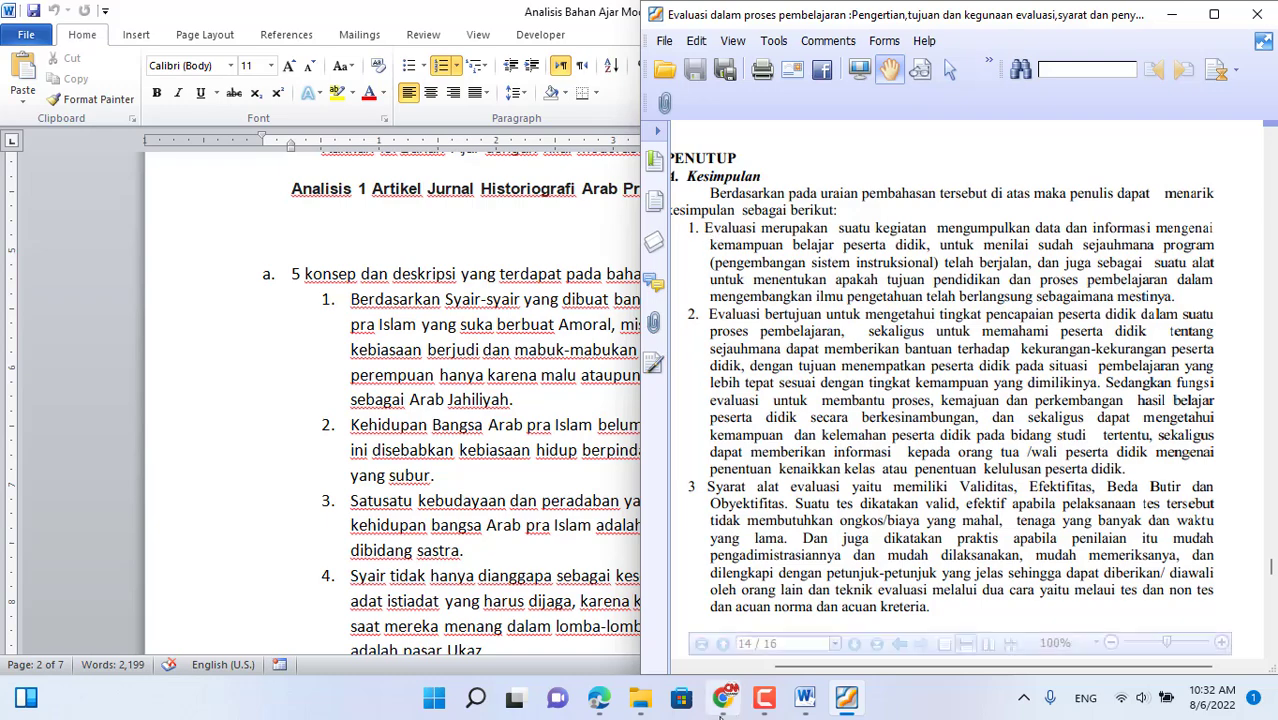
click(598, 697)
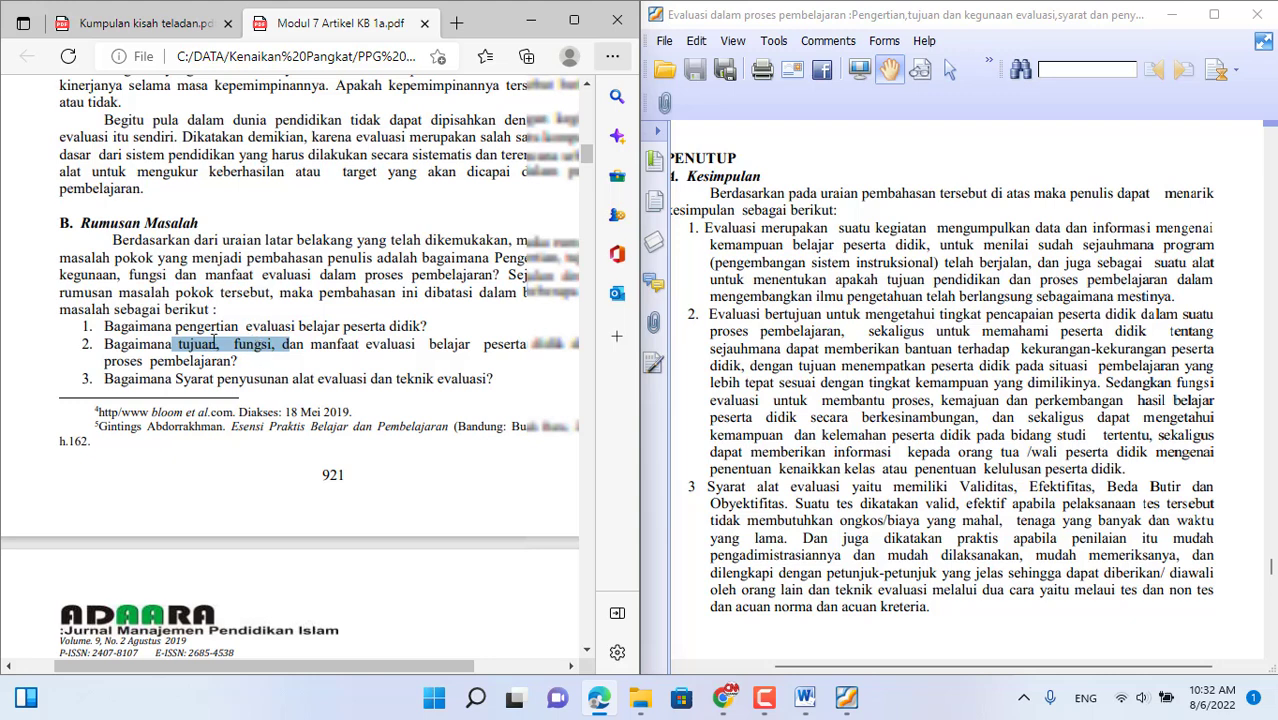
Examine the key terms in the Rumusan Masalah, such as "manfaat" and "Syarat penyusunan alat evaluasi", as possible concepts
click(213, 341)
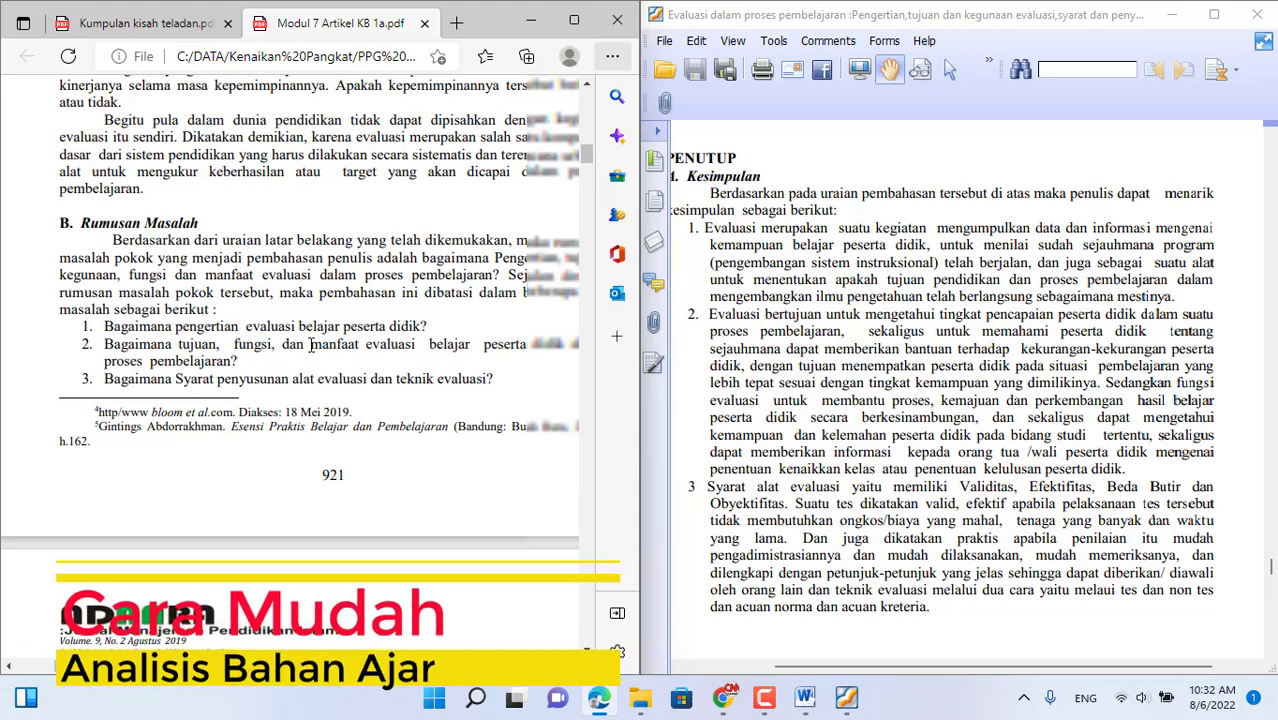
drag(311, 344, 372, 346)
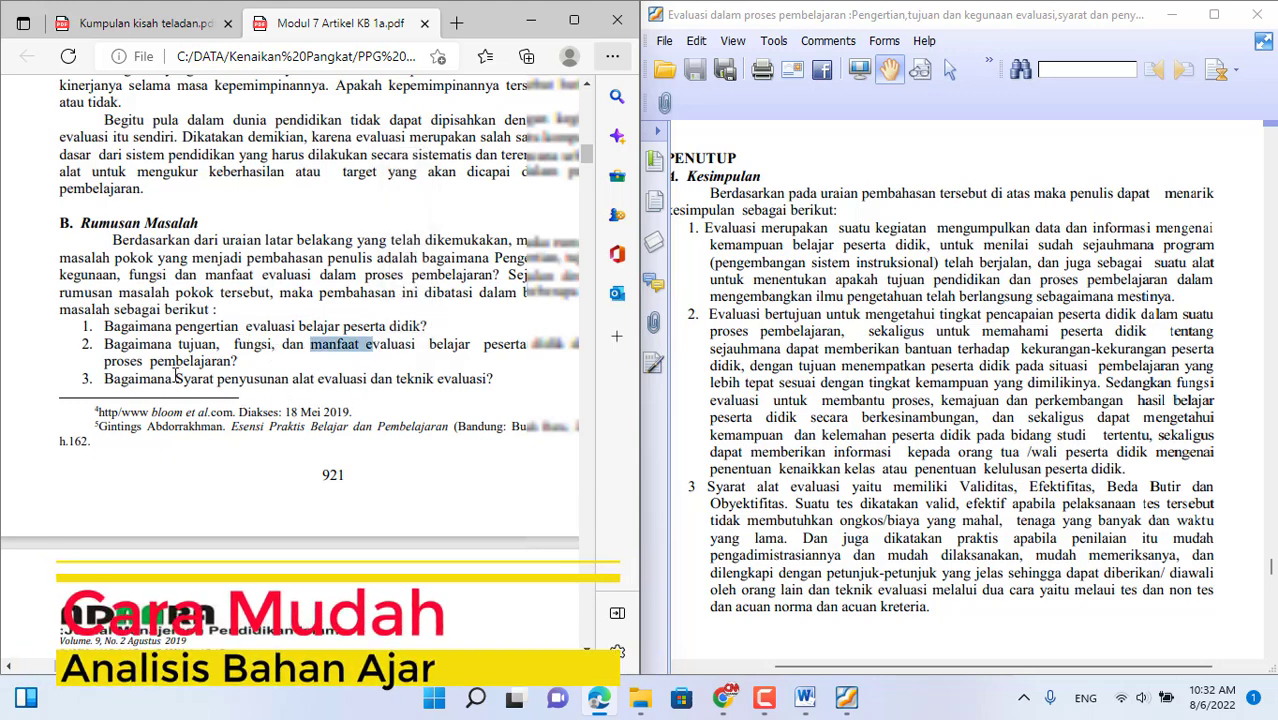
drag(177, 381, 371, 381)
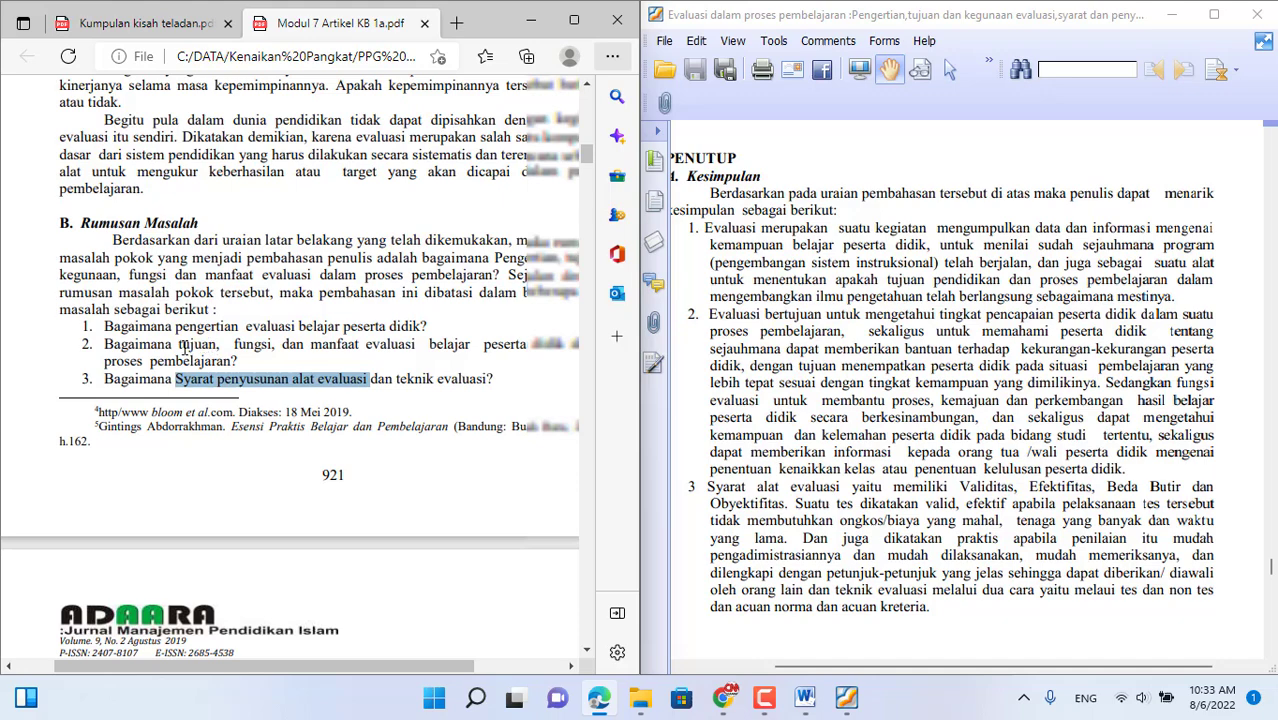
drag(177, 350, 277, 333)
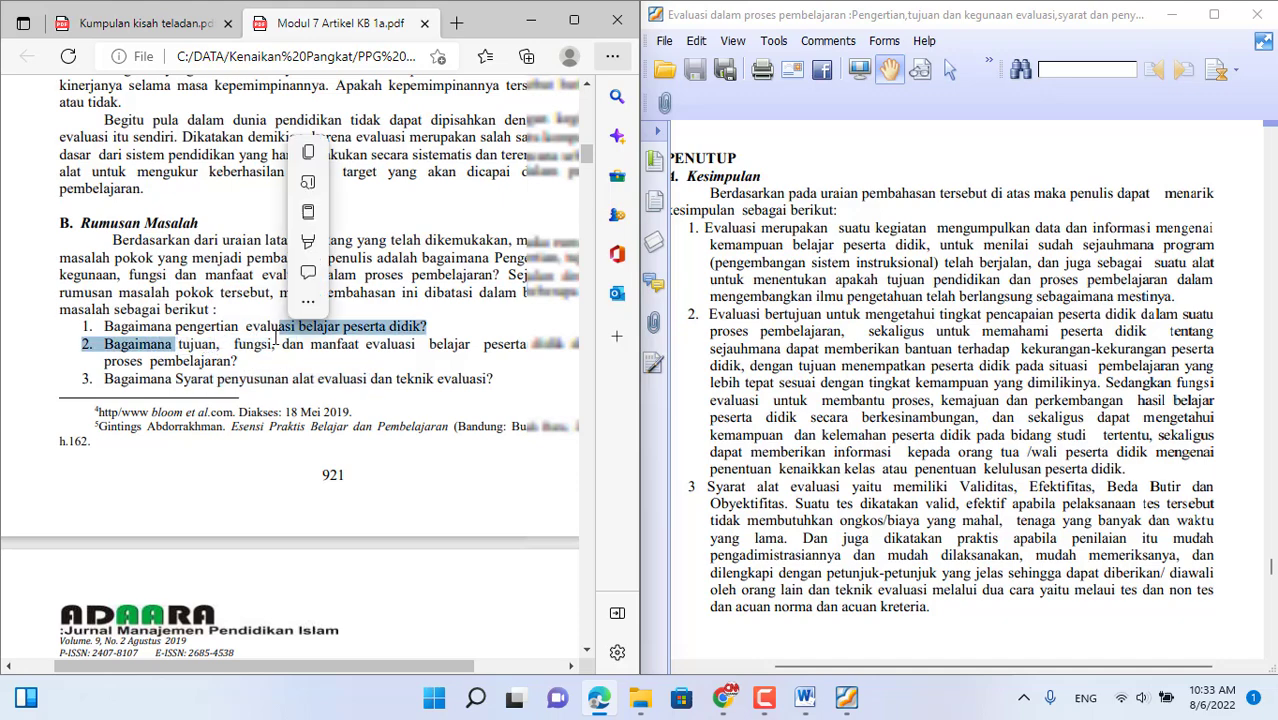
Recheck the Word concept list against the article's "fungsi", "manfaat evaluasi belajar" and "Syarat penyusunan alat evaluasi" in the problem formulation
click(805, 697)
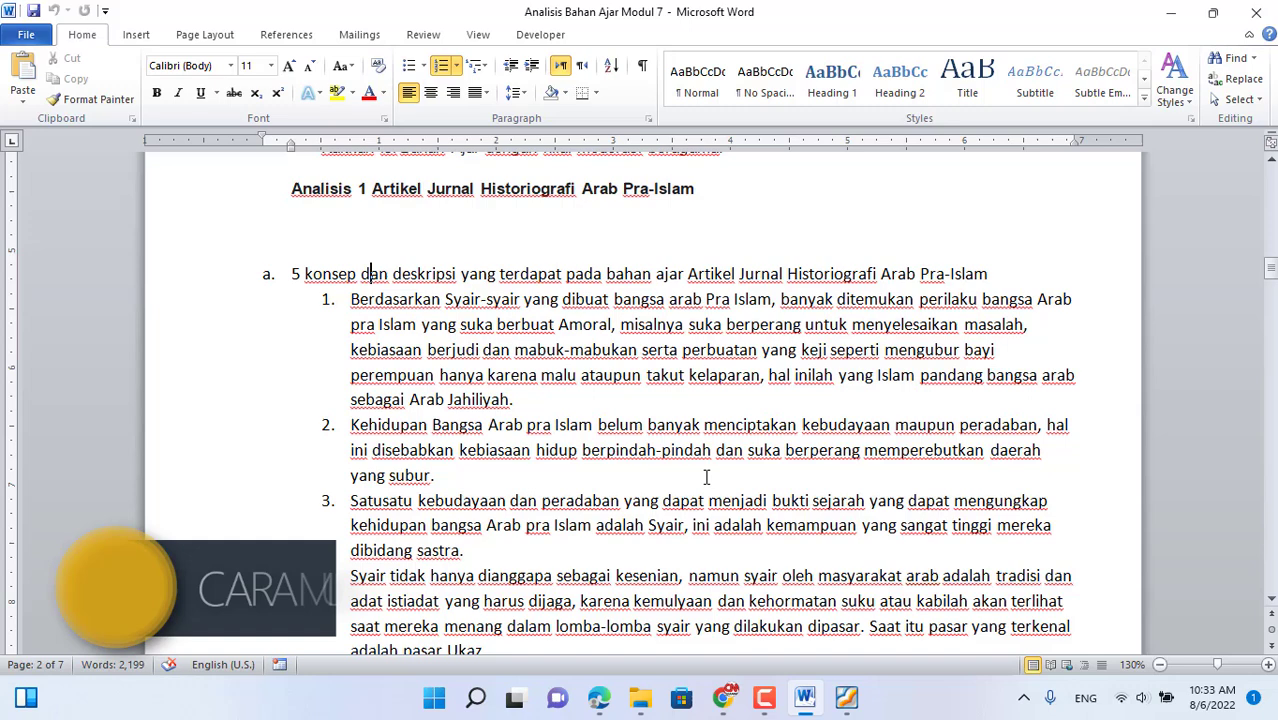
click(848, 705)
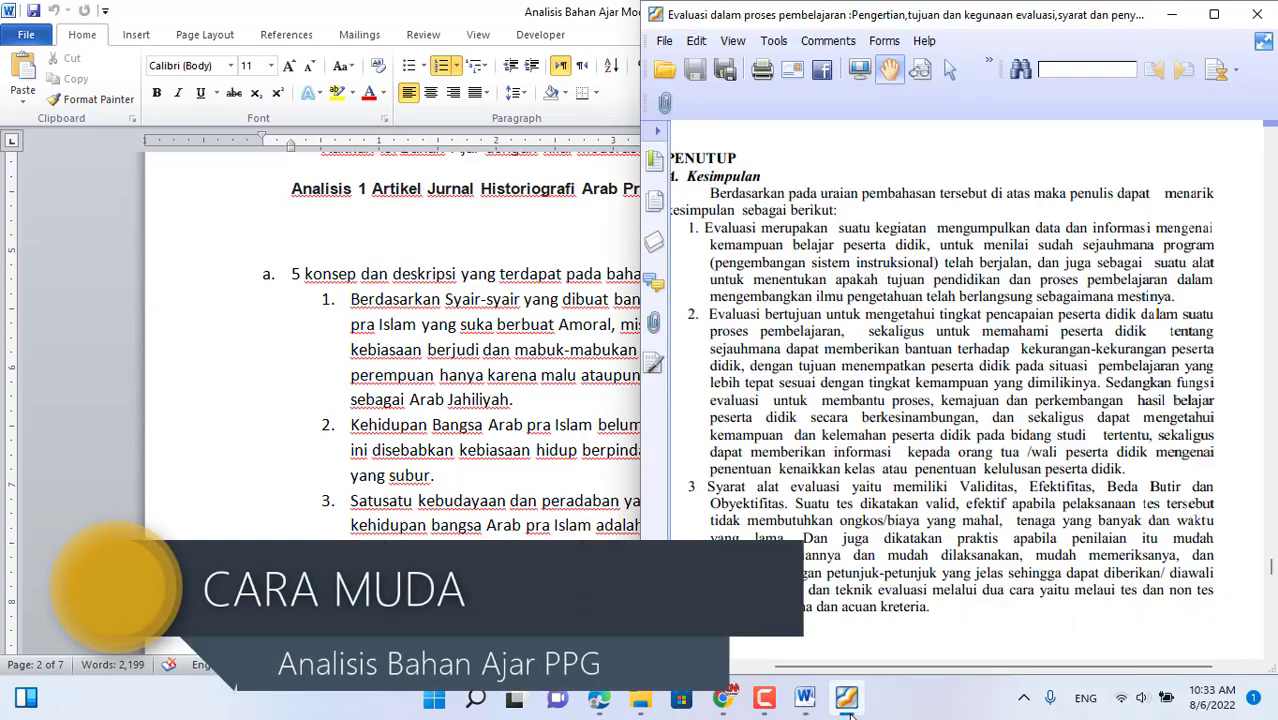
click(600, 698)
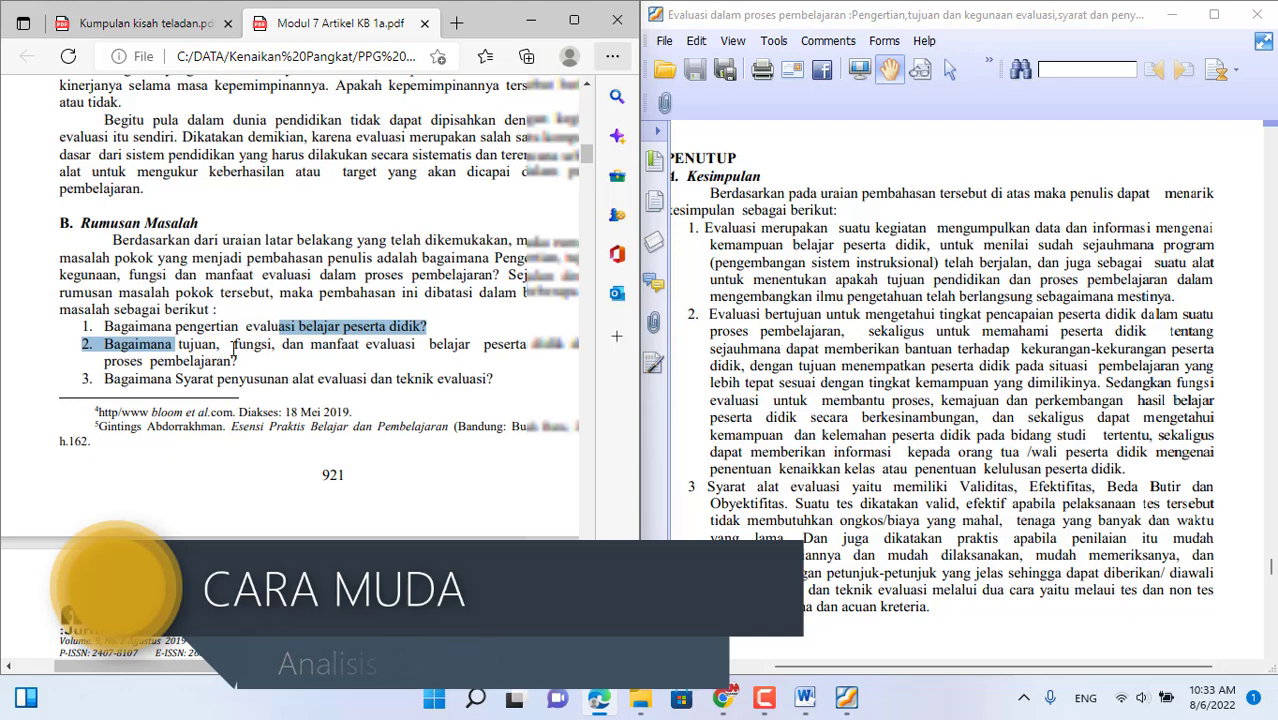
drag(234, 344, 271, 350)
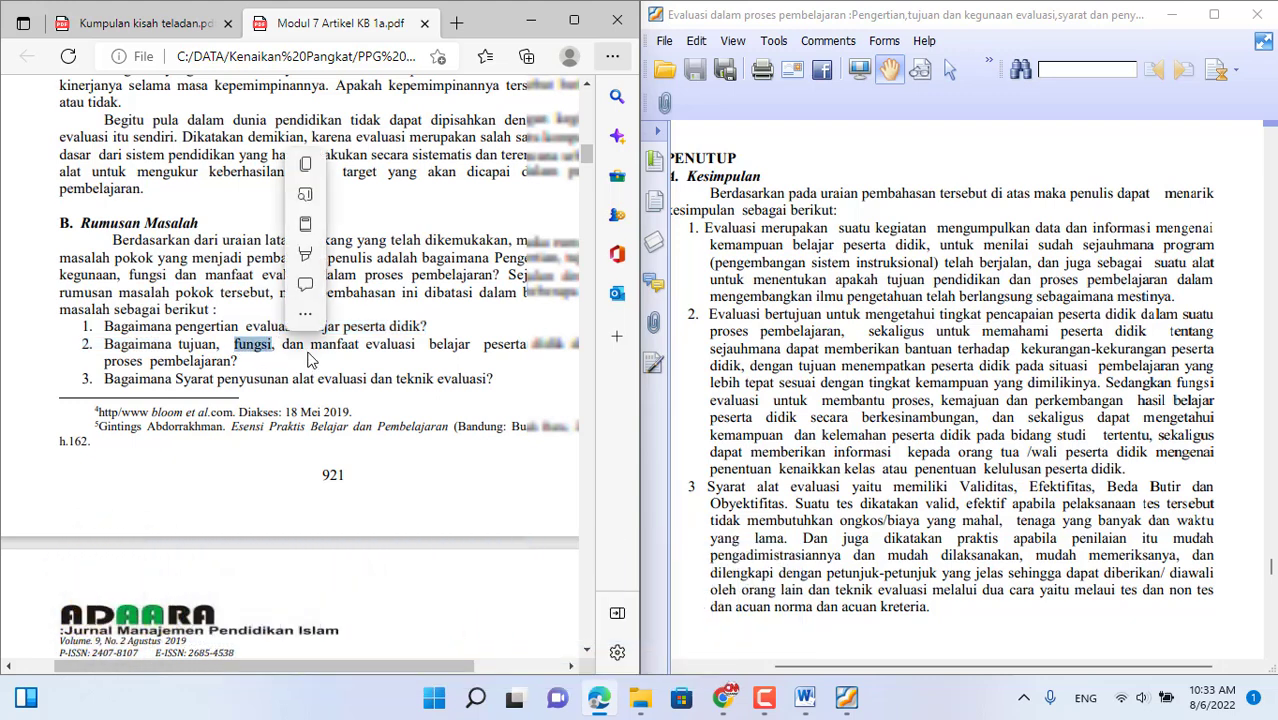
drag(312, 345, 479, 345)
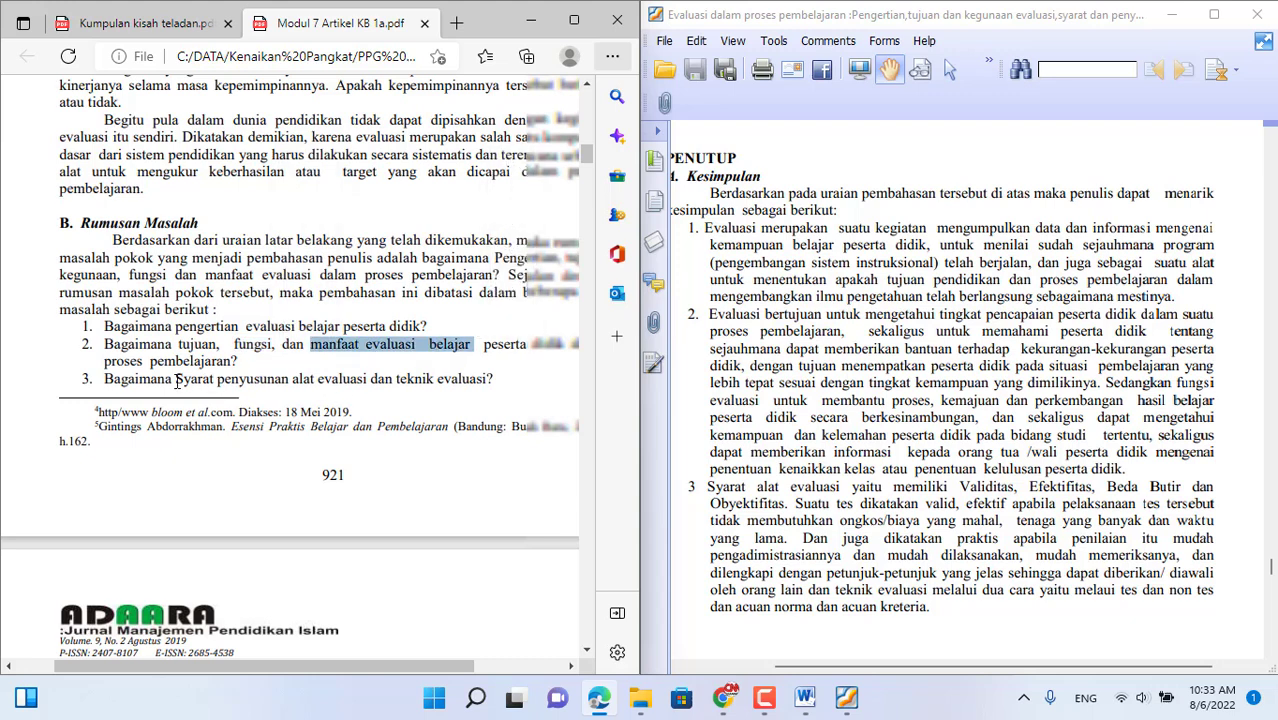
drag(176, 379, 366, 386)
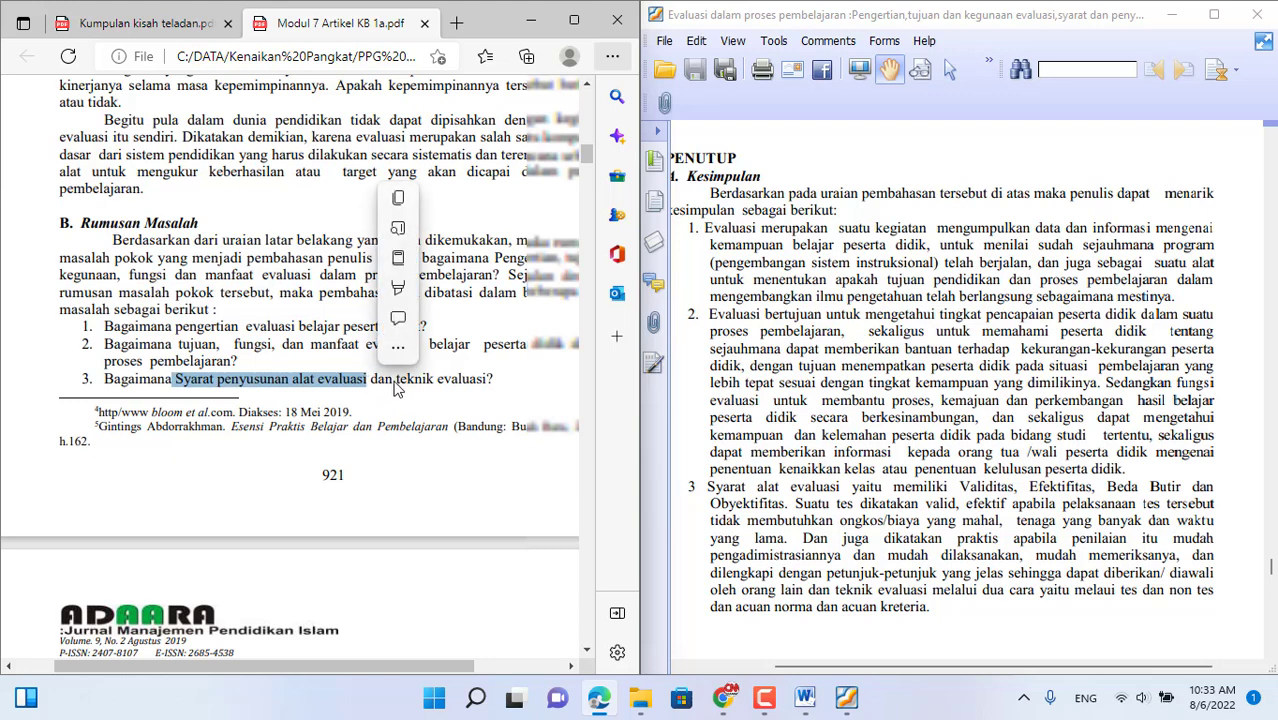
click(502, 372)
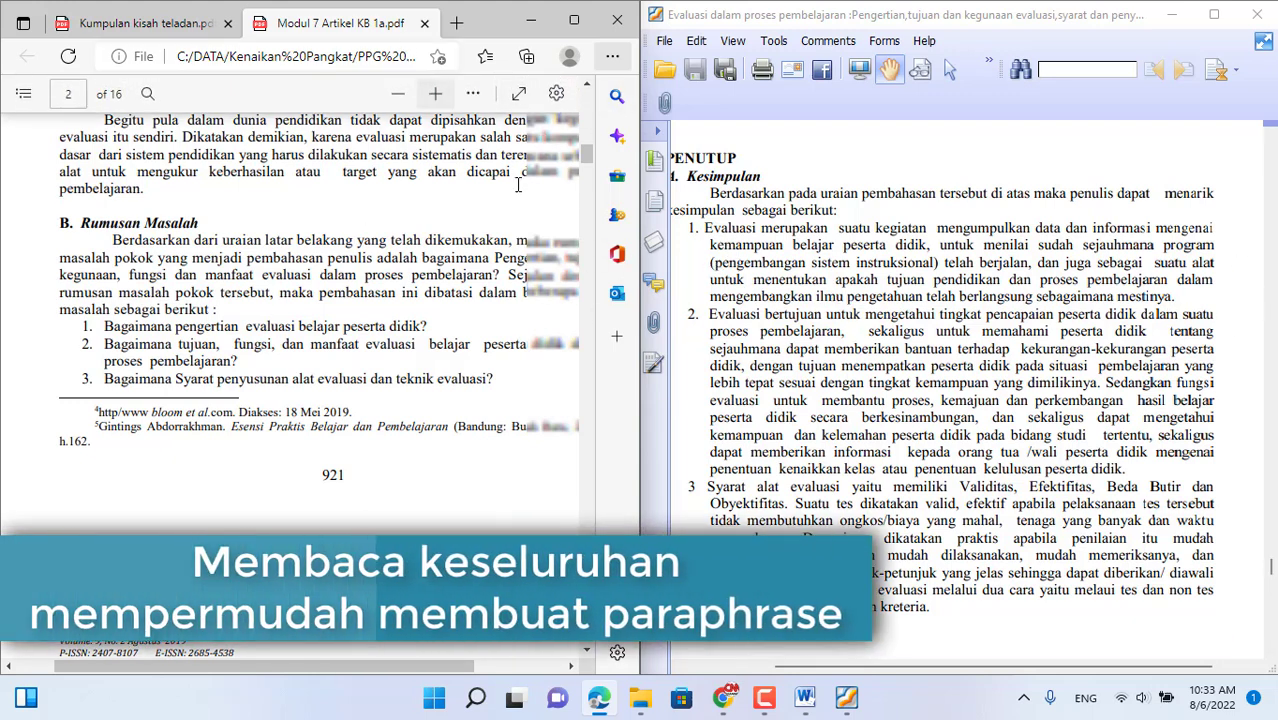
Open Modul 7 Artikel KB 1b from File Explorer in Edge and bring up the end of its Pendahuluan on page 64
click(637, 705)
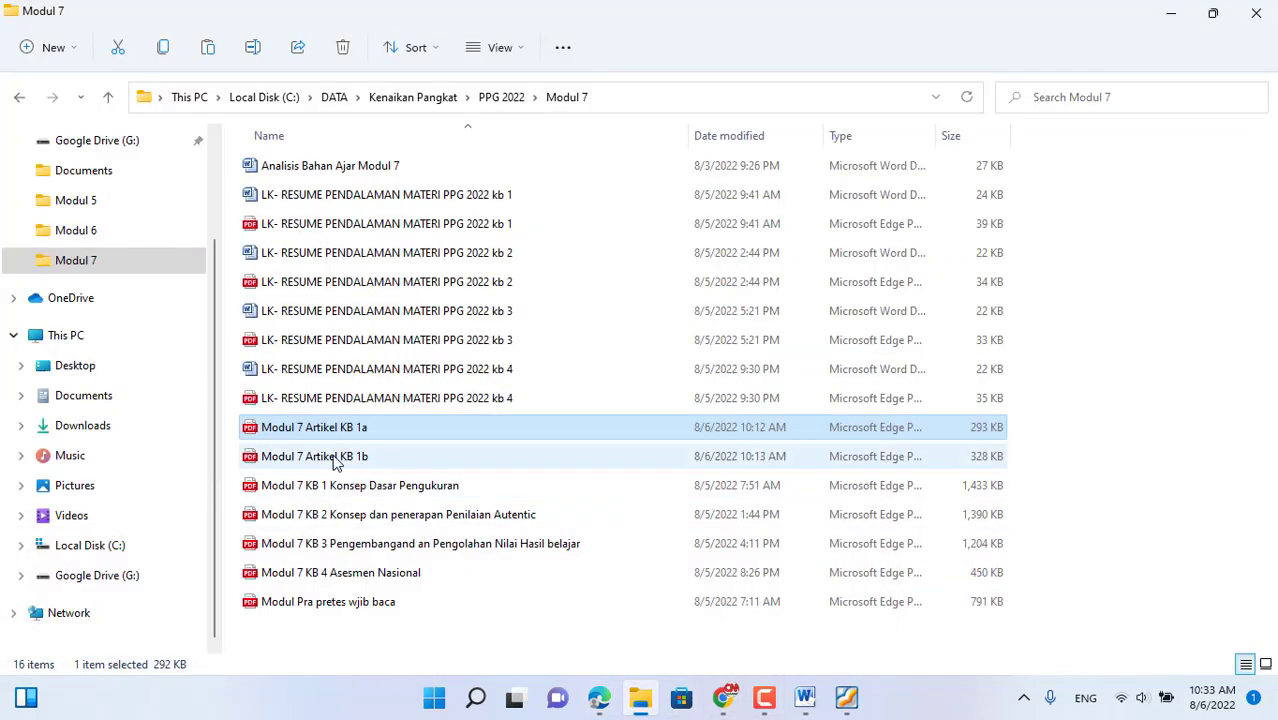
click(336, 458)
double_click(336, 458)
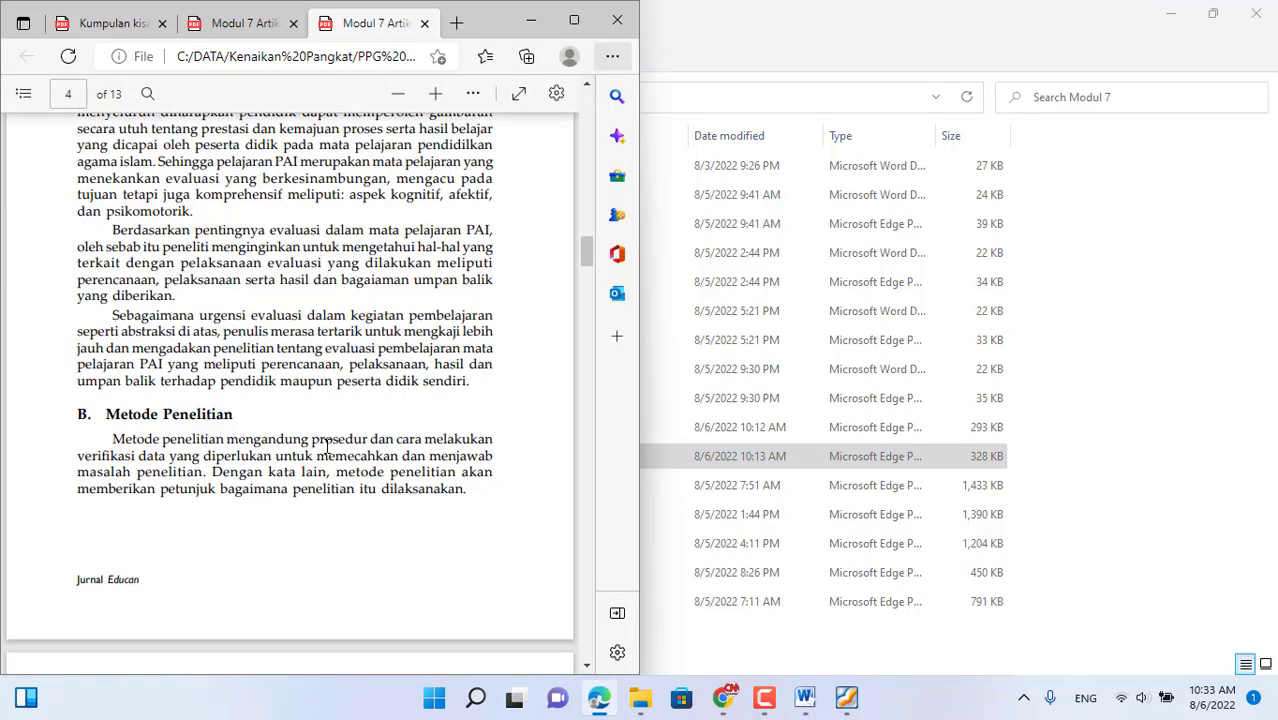
scroll(326, 445, up, 20)
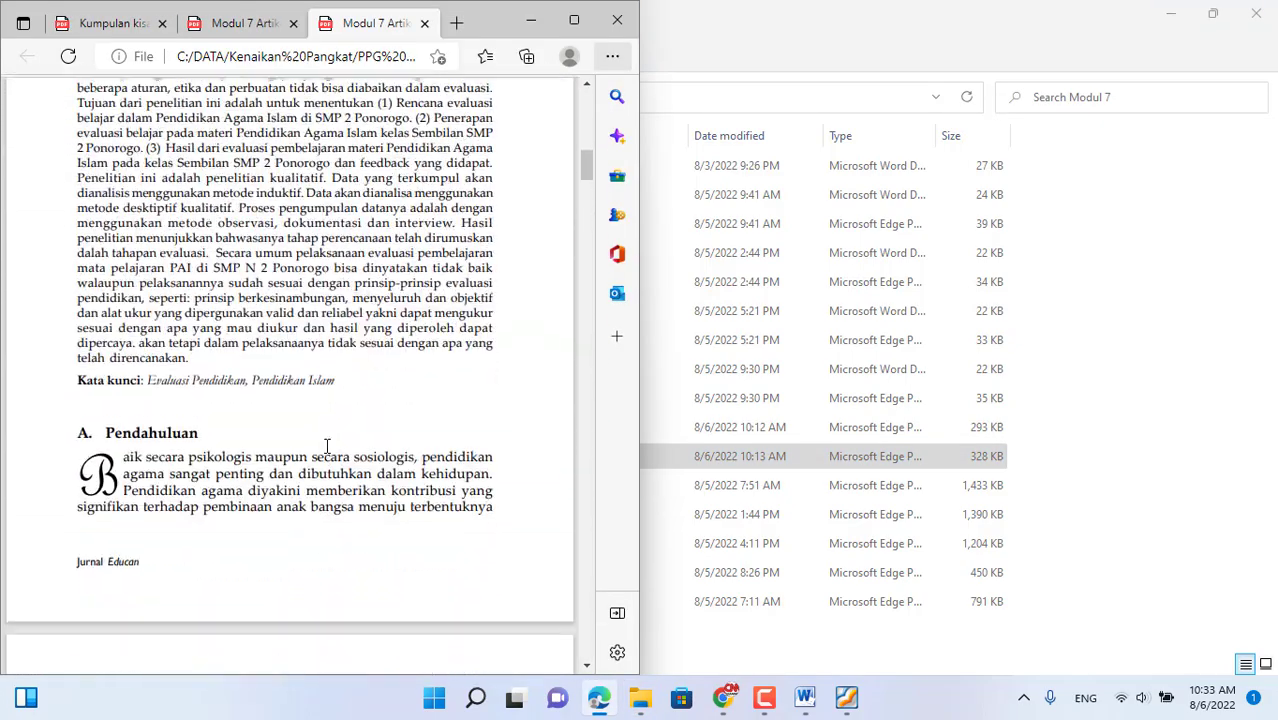
scroll(326, 445, up, 10)
scroll(326, 445, down, 5)
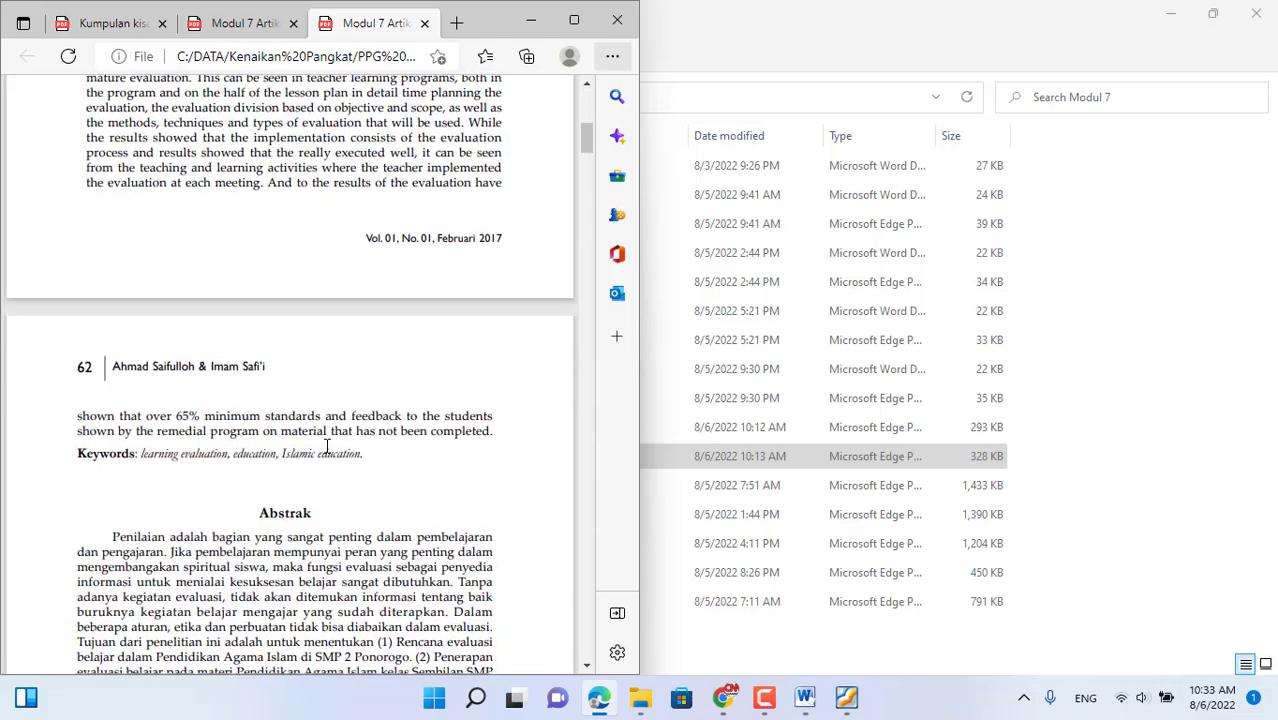
scroll(326, 445, down, 8)
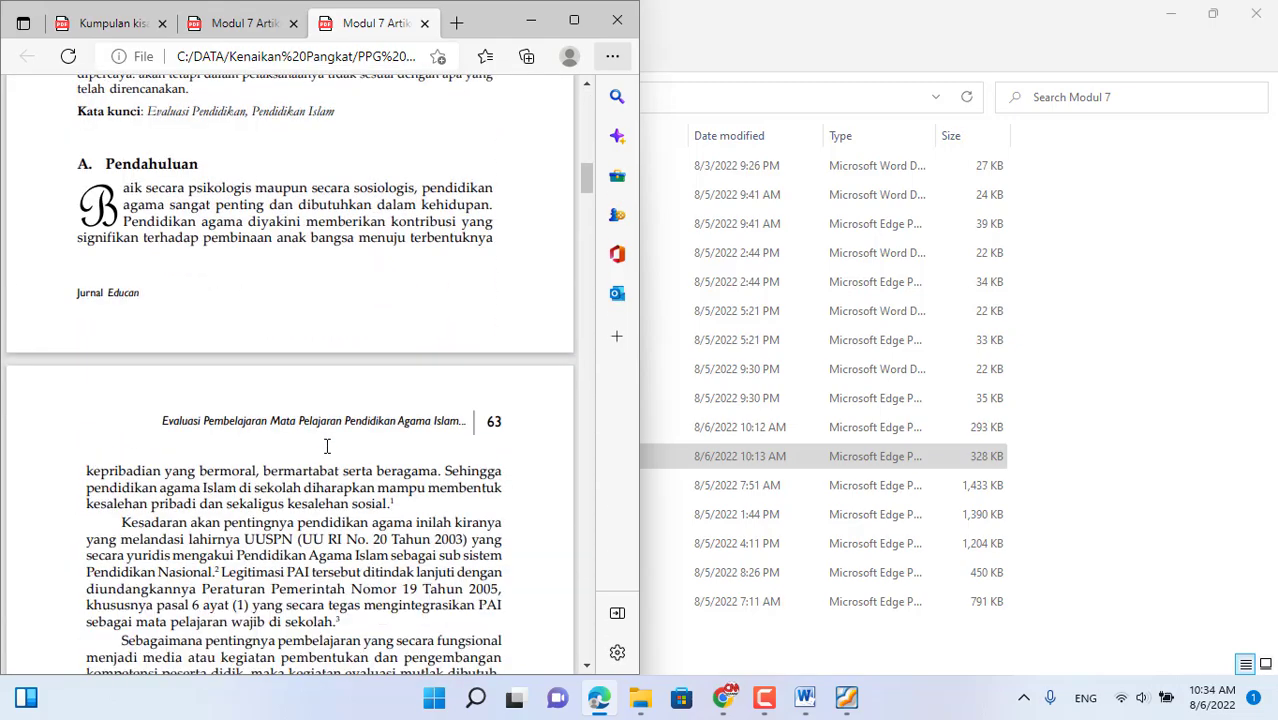
scroll(326, 445, down, 15)
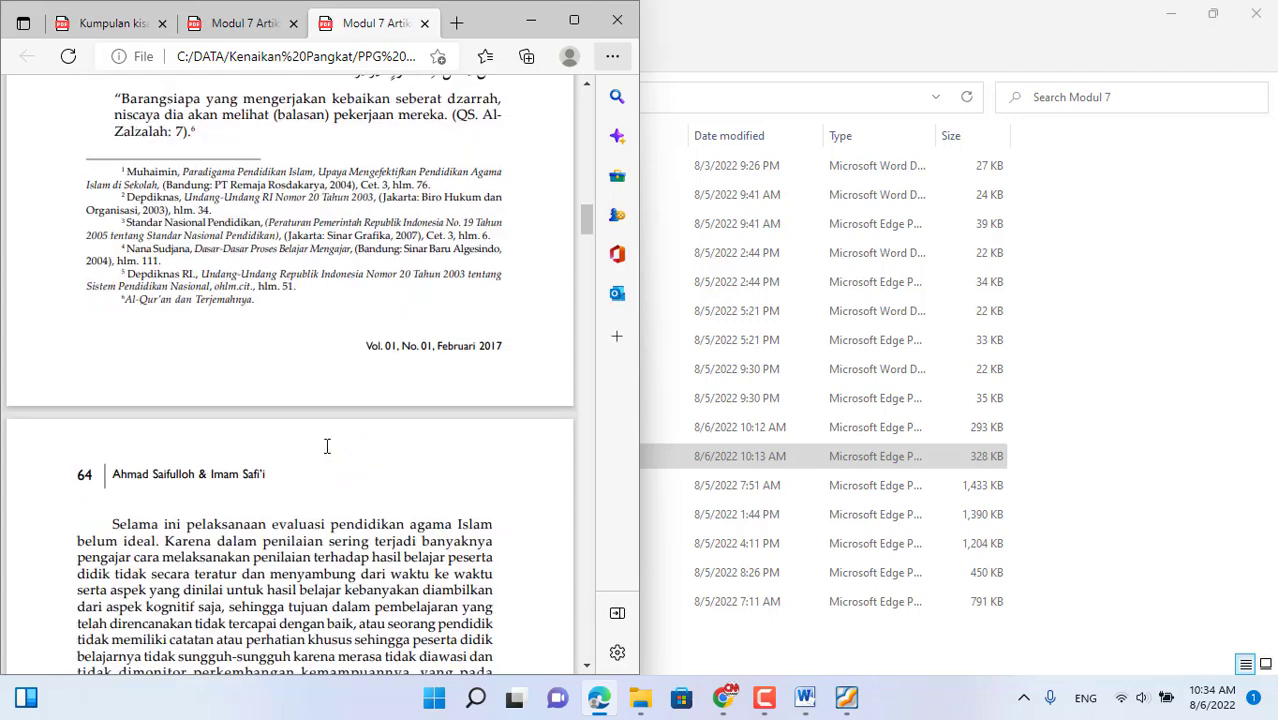
scroll(326, 445, down, 3)
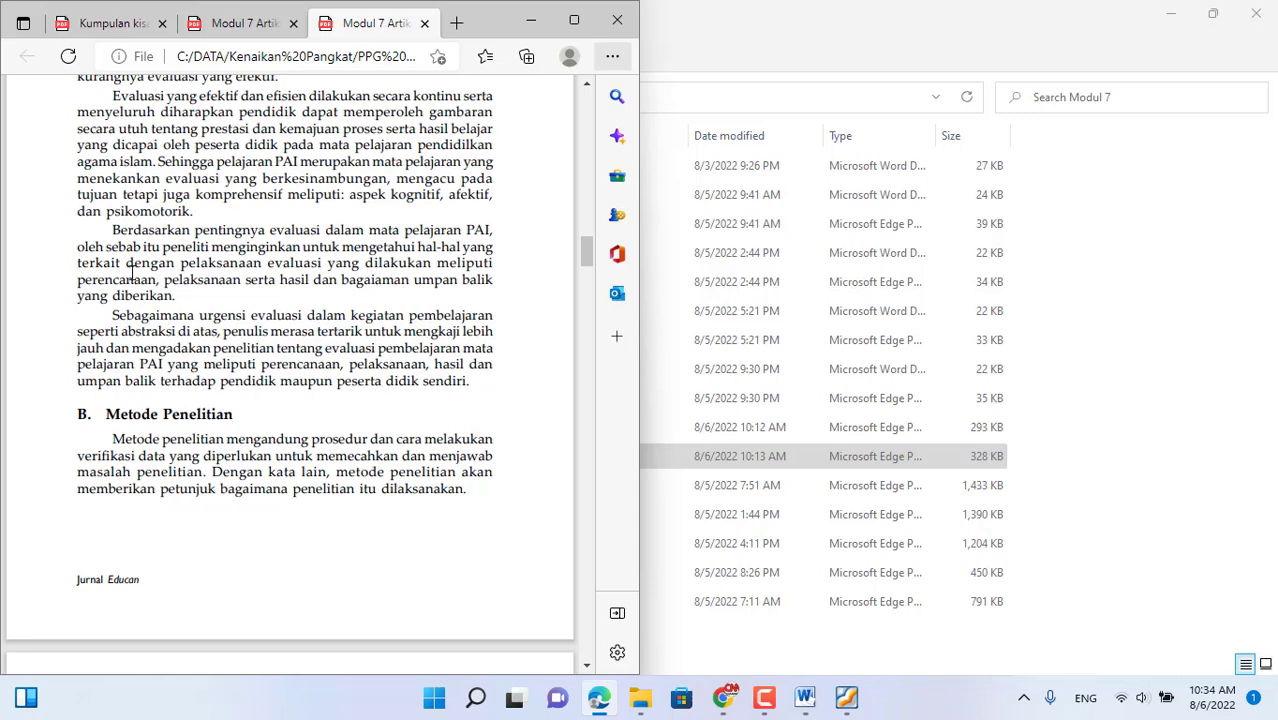
Examine the last two Pendahuluan paragraphs above Metode Penelitian for the problem formulation on planning, implementation, results and feedback
drag(110, 231, 202, 266)
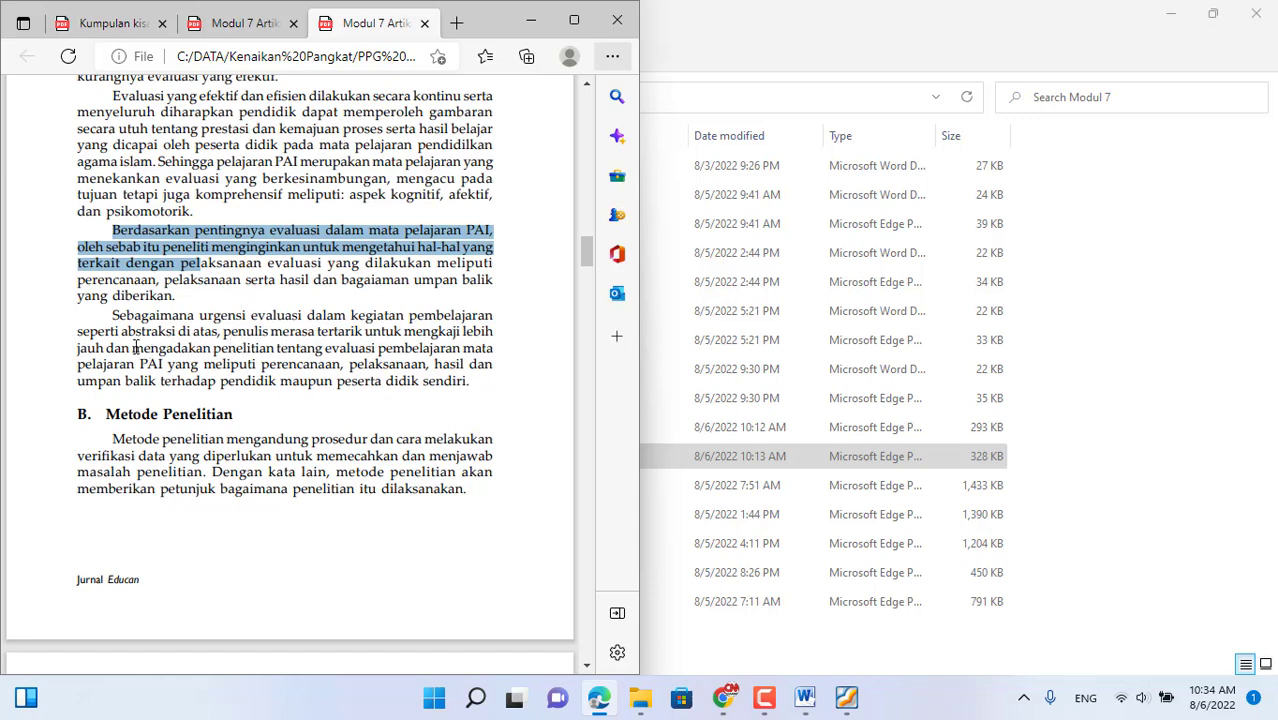
drag(366, 331, 428, 352)
click(358, 352)
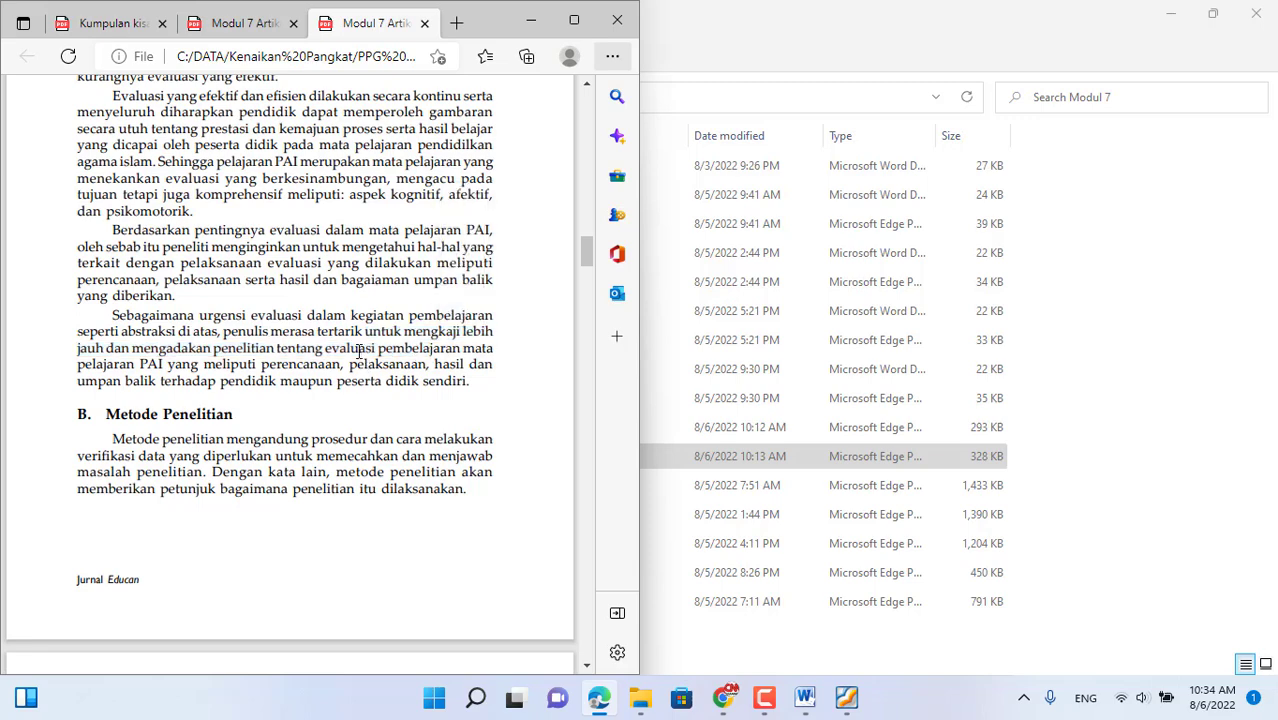
drag(279, 350, 442, 366)
click(368, 345)
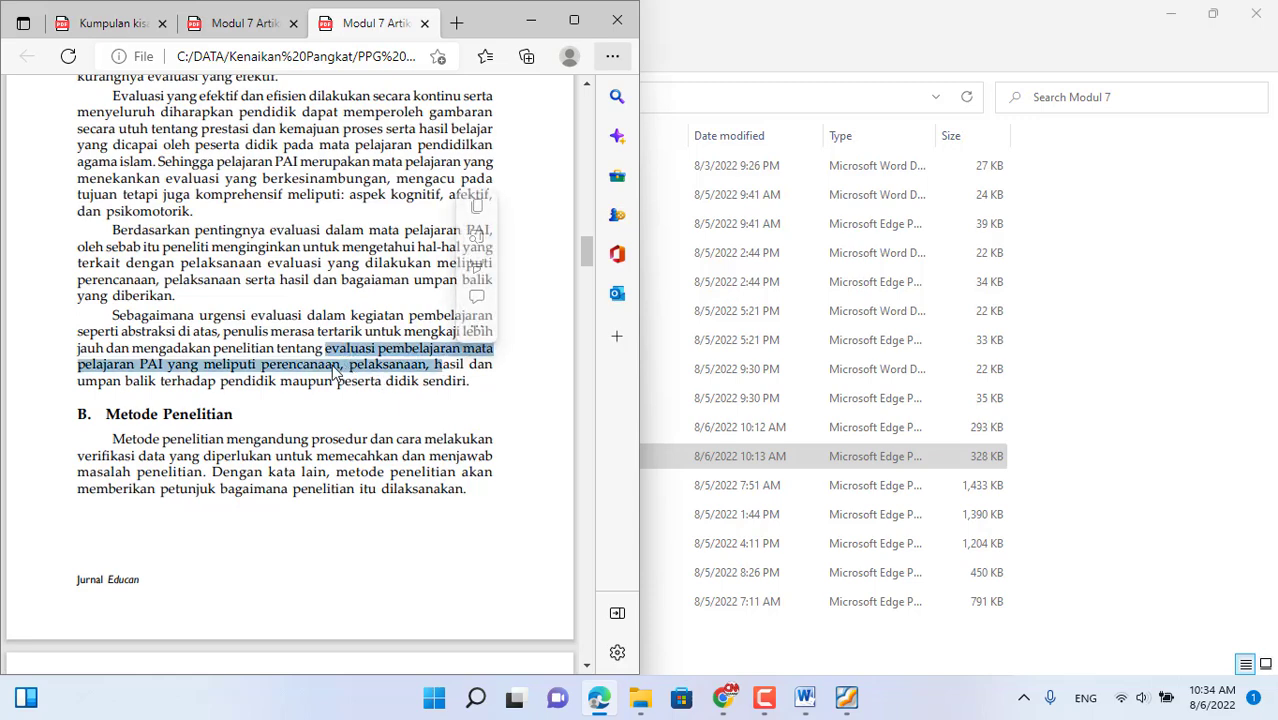
click(347, 364)
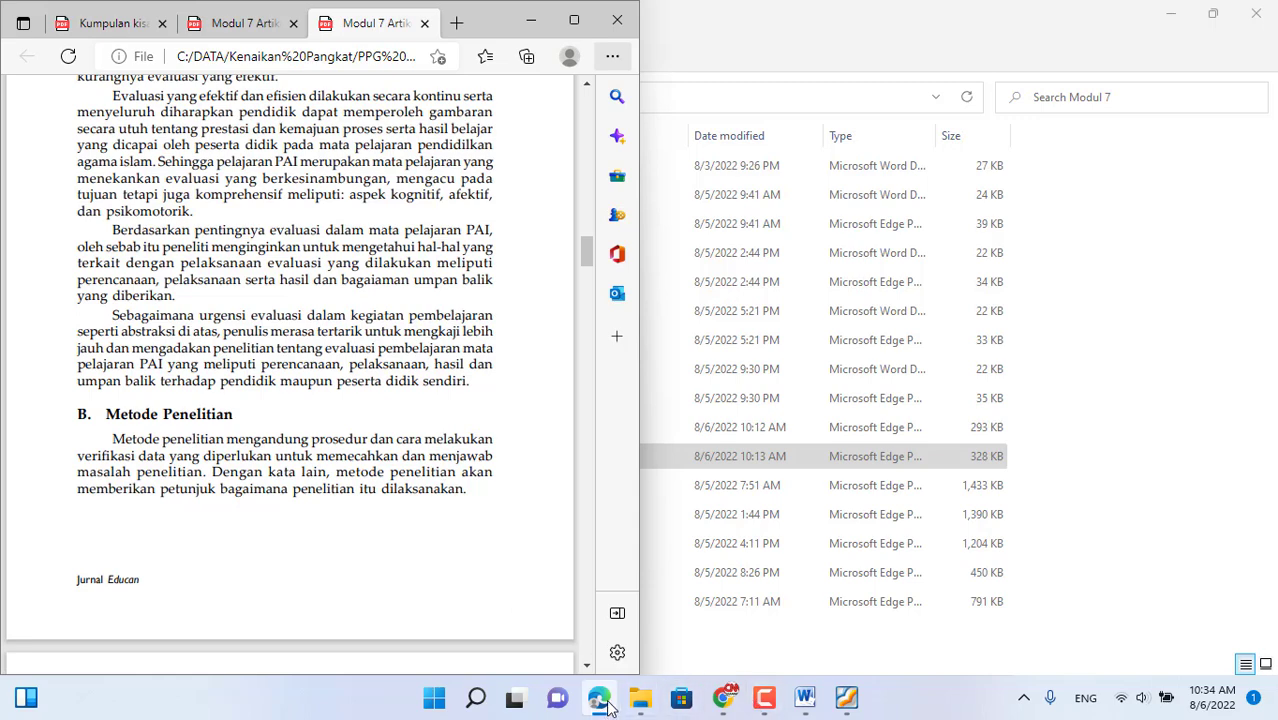
Open Modul 7 Artikel KB 1b from File Explorer in Foxit Reader as well
mouse_move(636, 706)
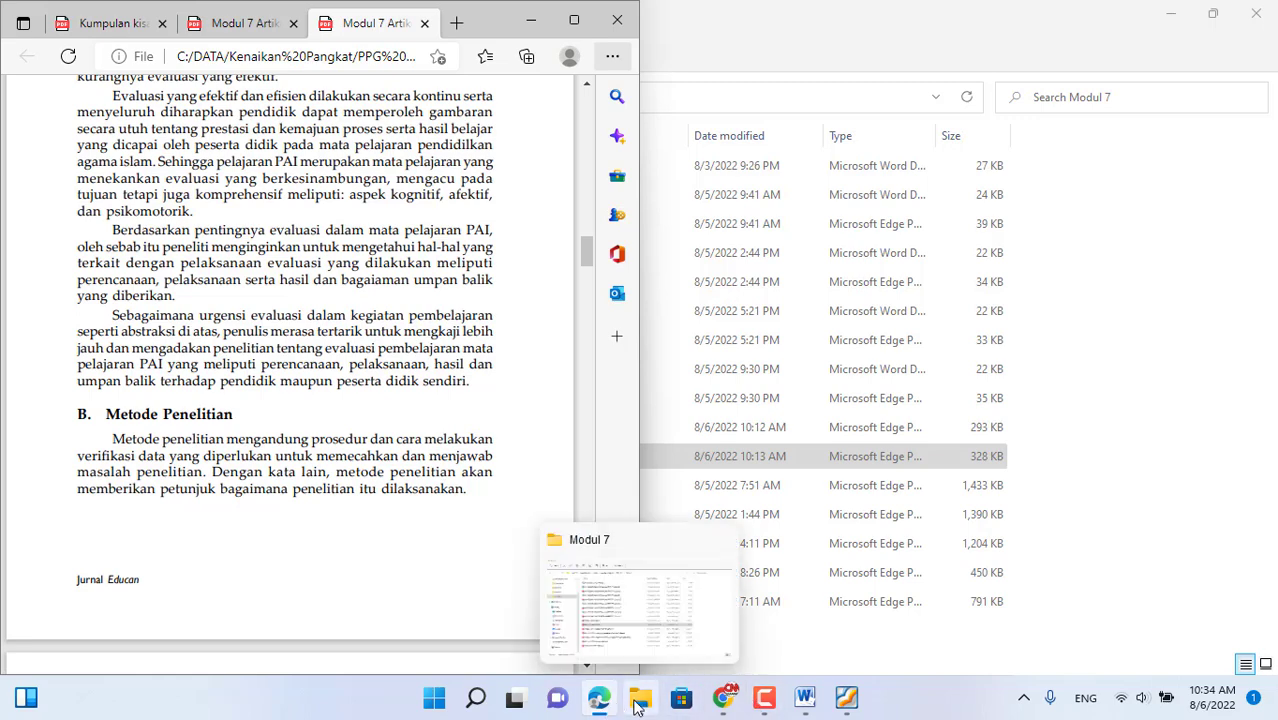
click(636, 706)
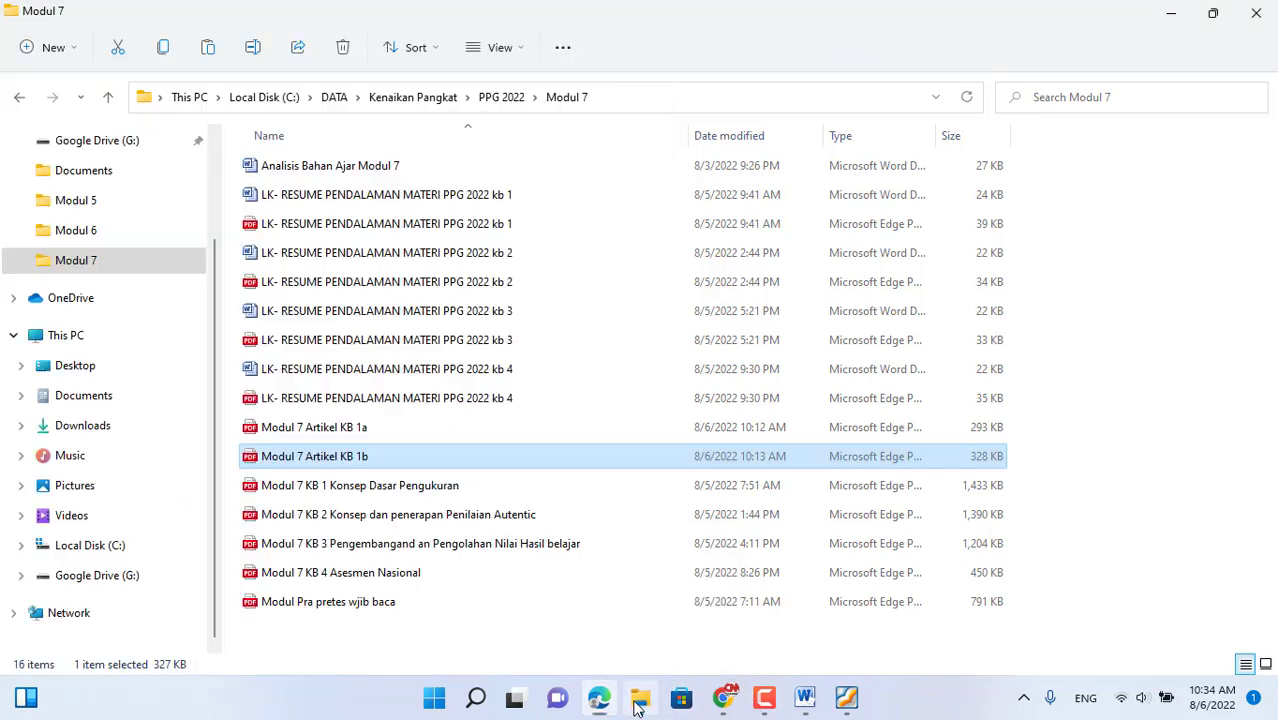
right_click(362, 456)
mouse_move(472, 275)
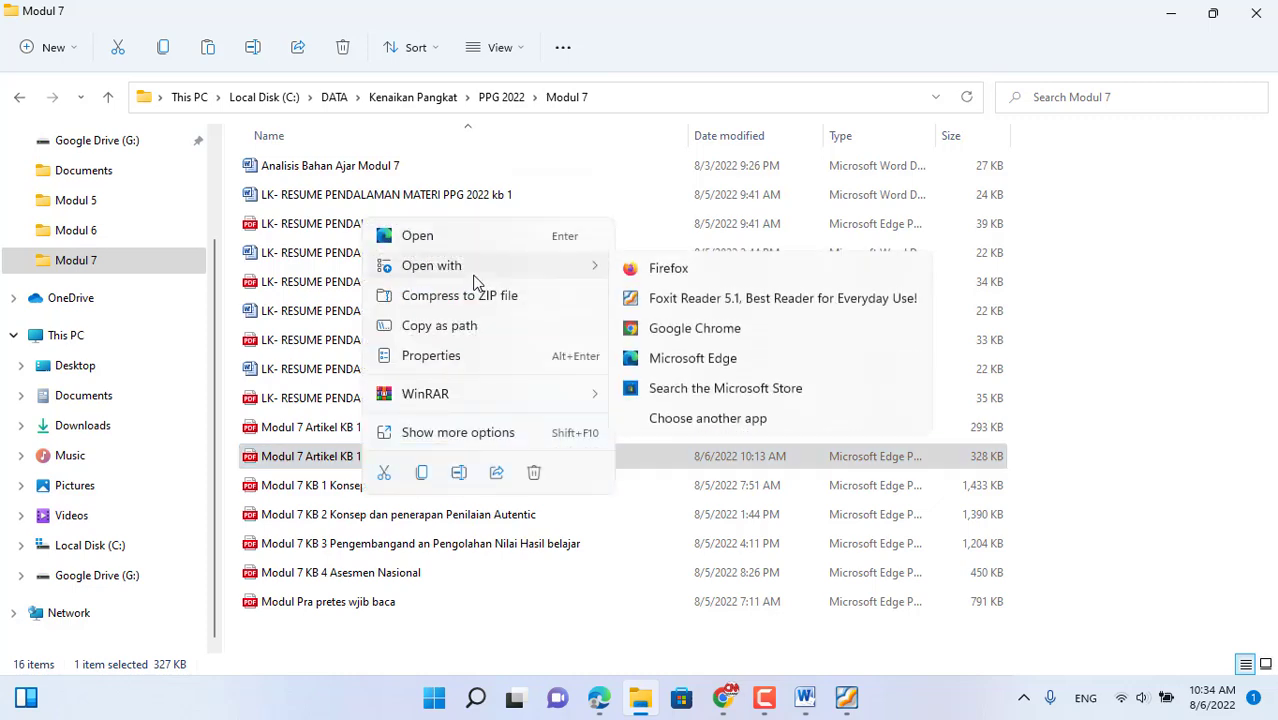
click(645, 300)
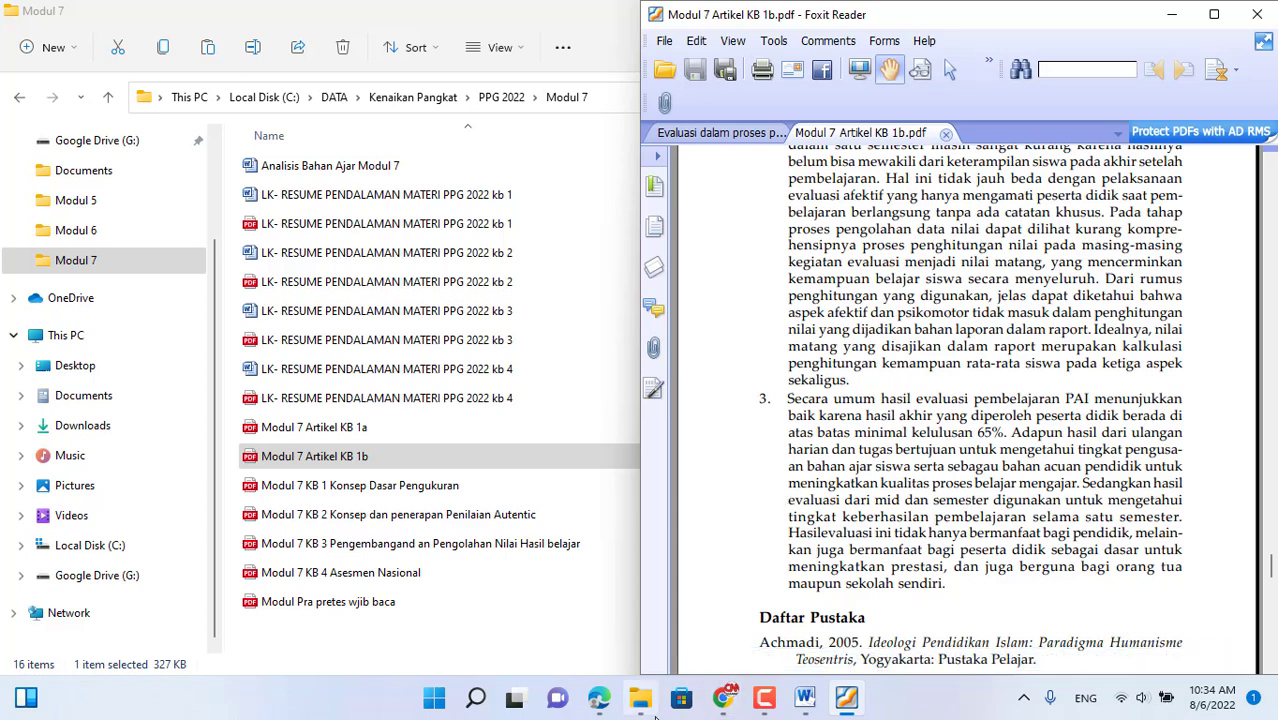
Bring up the article's problem formulation in Edge beside the start of its Kesimpulan section in Foxit Reader
click(598, 697)
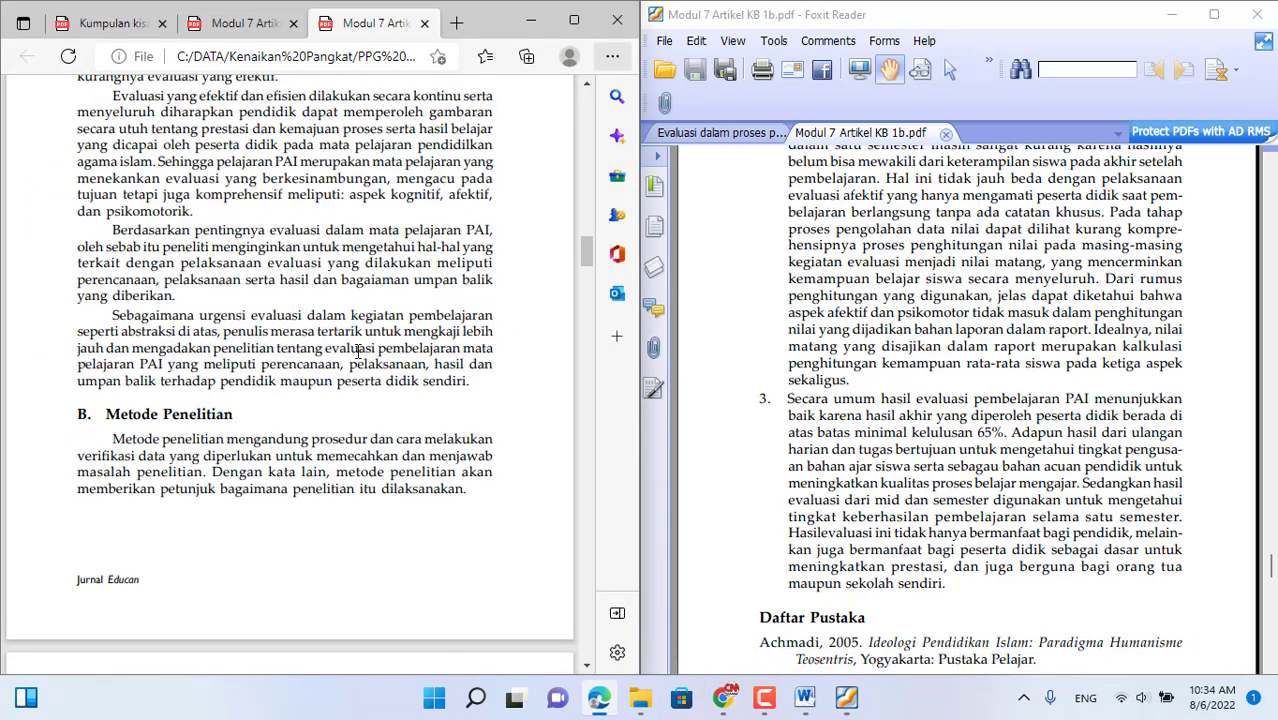
drag(321, 350, 393, 350)
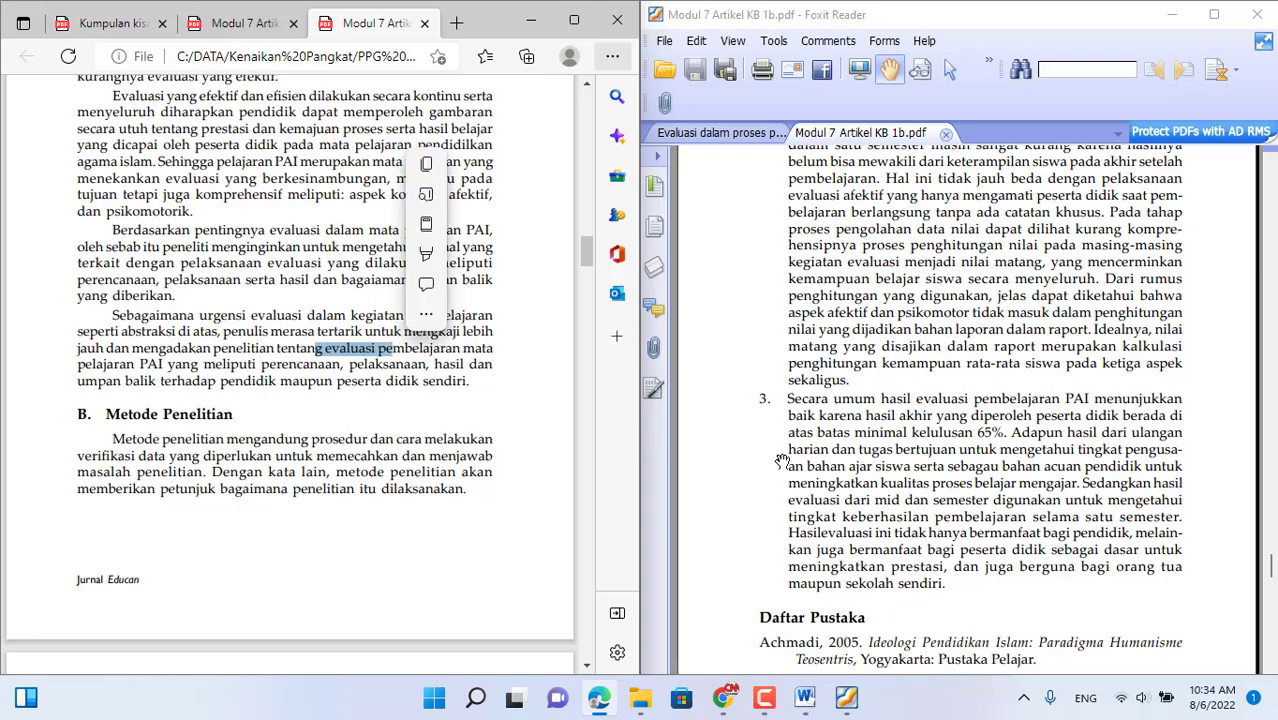
scroll(797, 460, up, 3)
scroll(797, 460, up, 10)
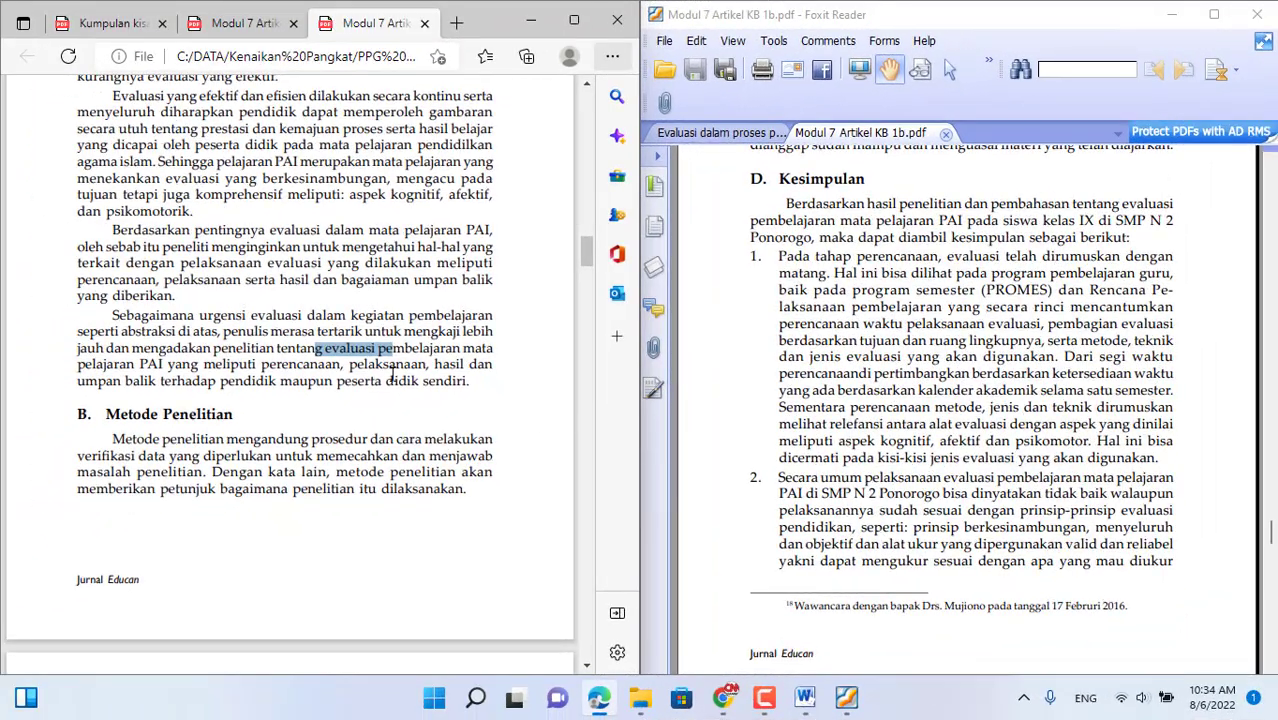
click(328, 349)
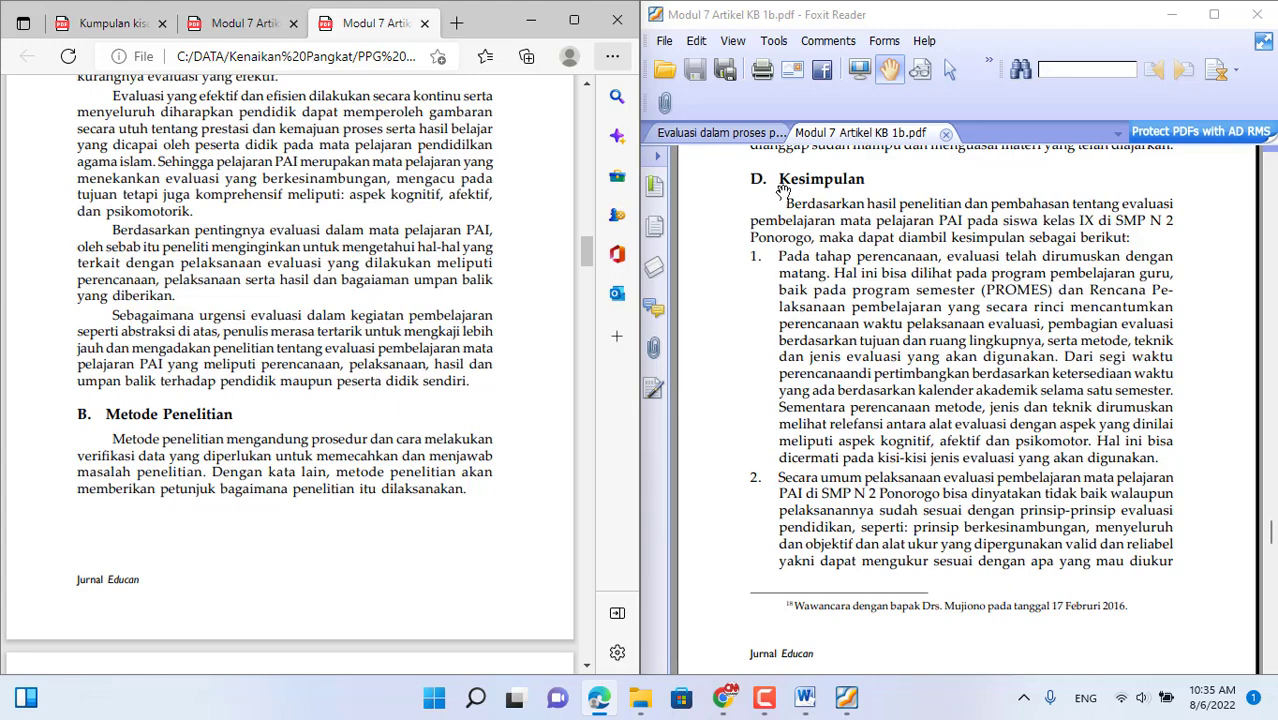
Read the three numbered Kesimpulan points through page 71 for the planning, implementation and results of the evaluation
scroll(932, 412, down, 10)
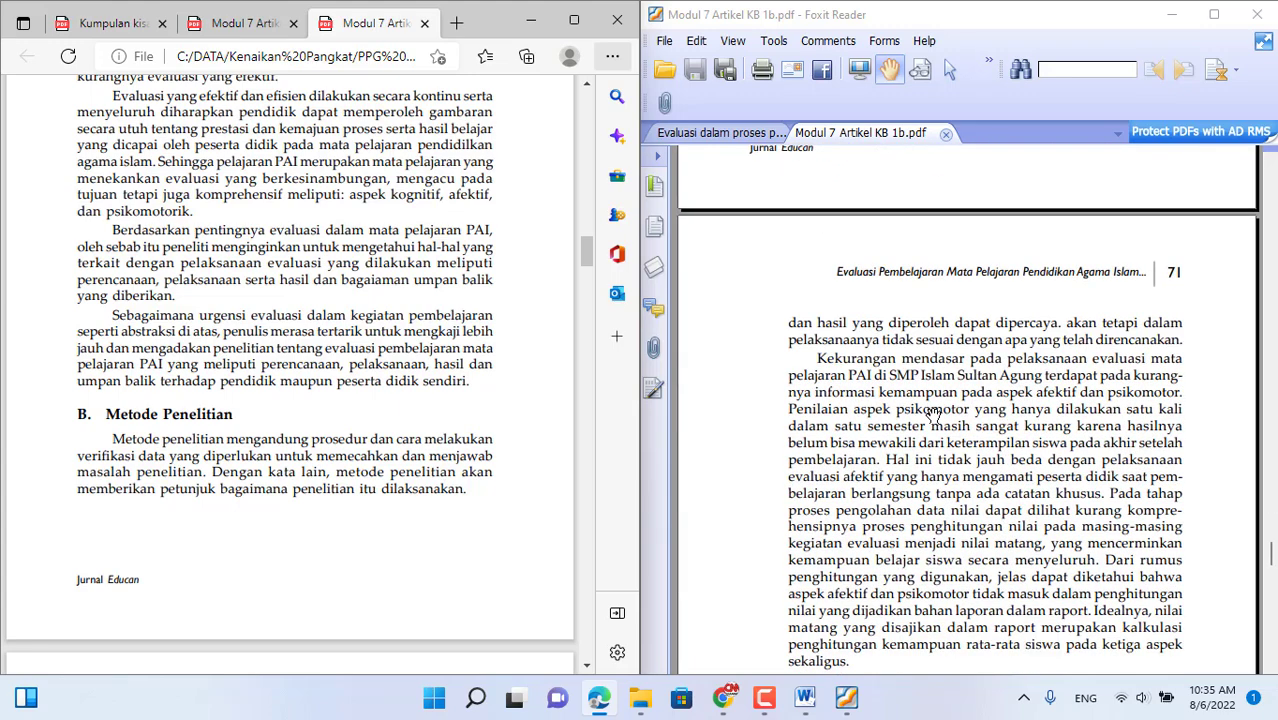
scroll(932, 412, down, 5)
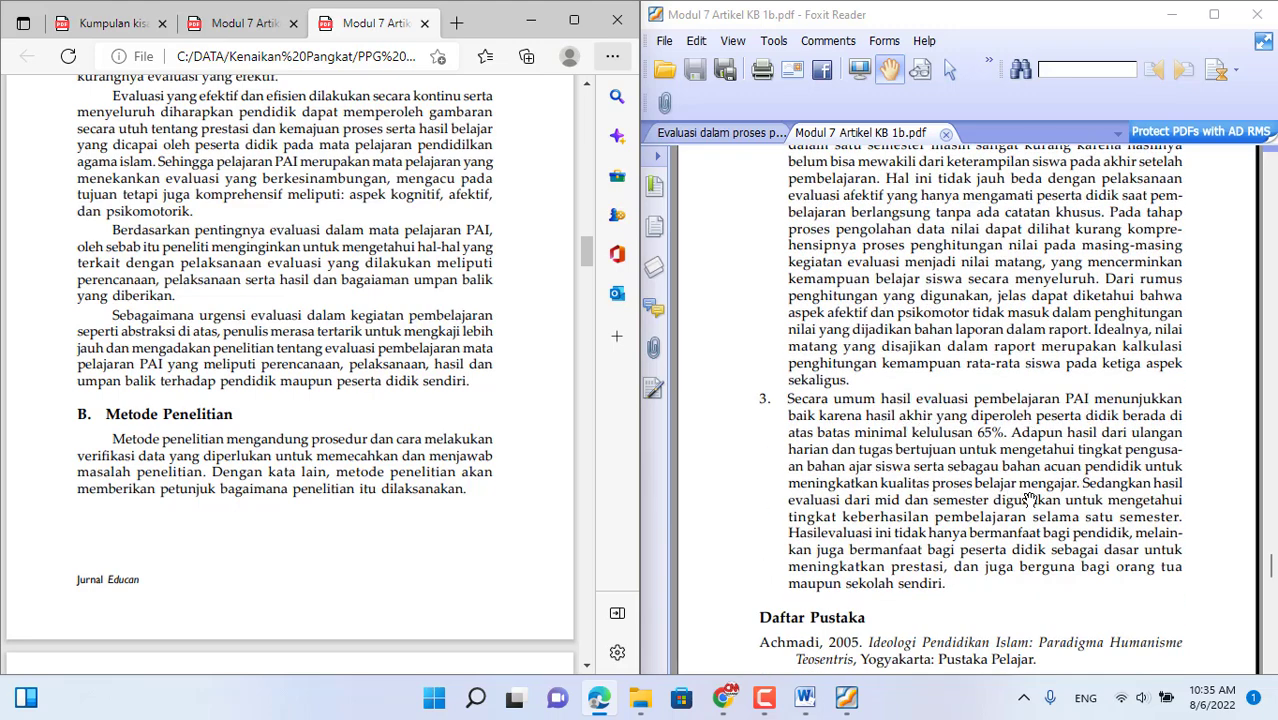
scroll(917, 428, up, 5)
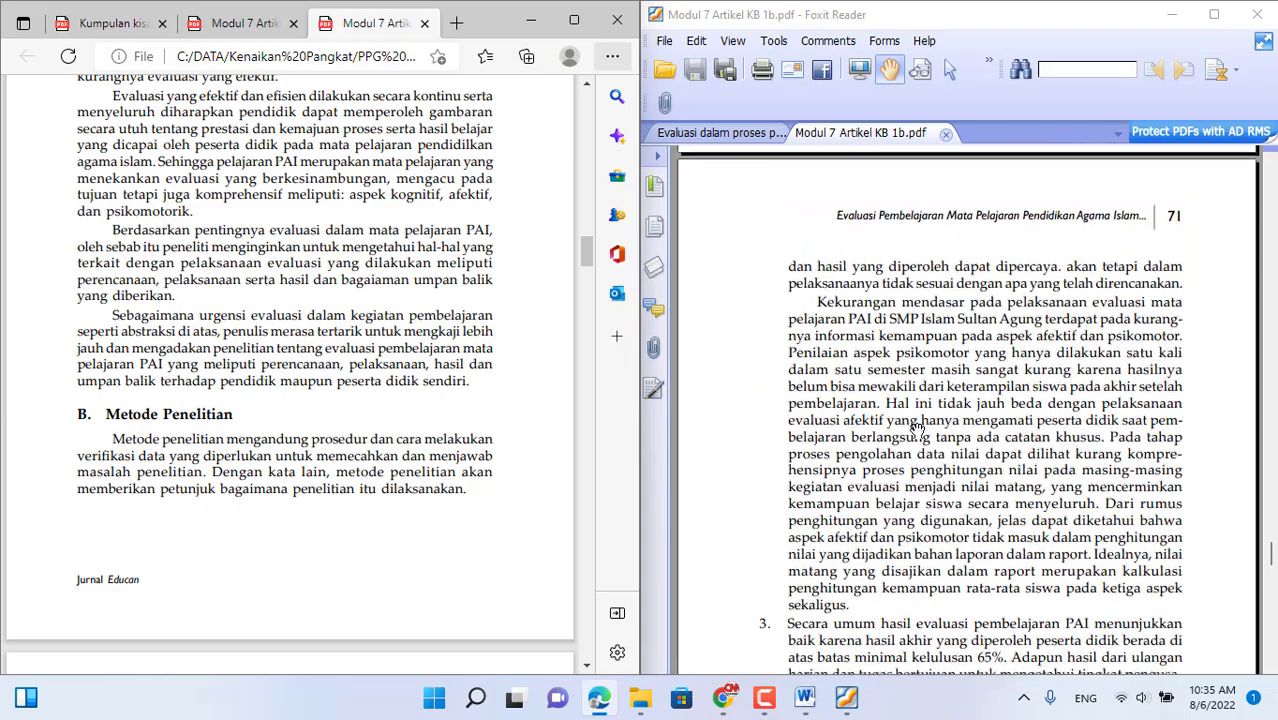
scroll(917, 428, up, 10)
scroll(745, 300, down, 5)
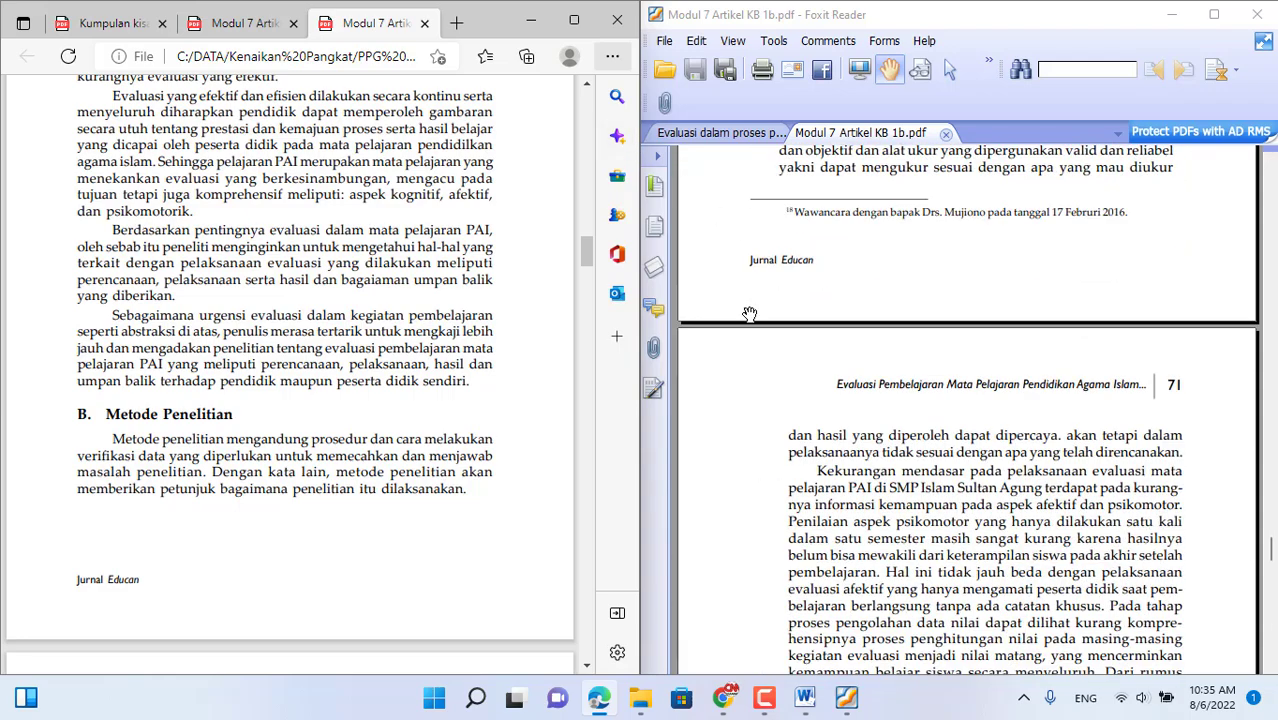
scroll(749, 314, down, 10)
scroll(908, 302, up, 13)
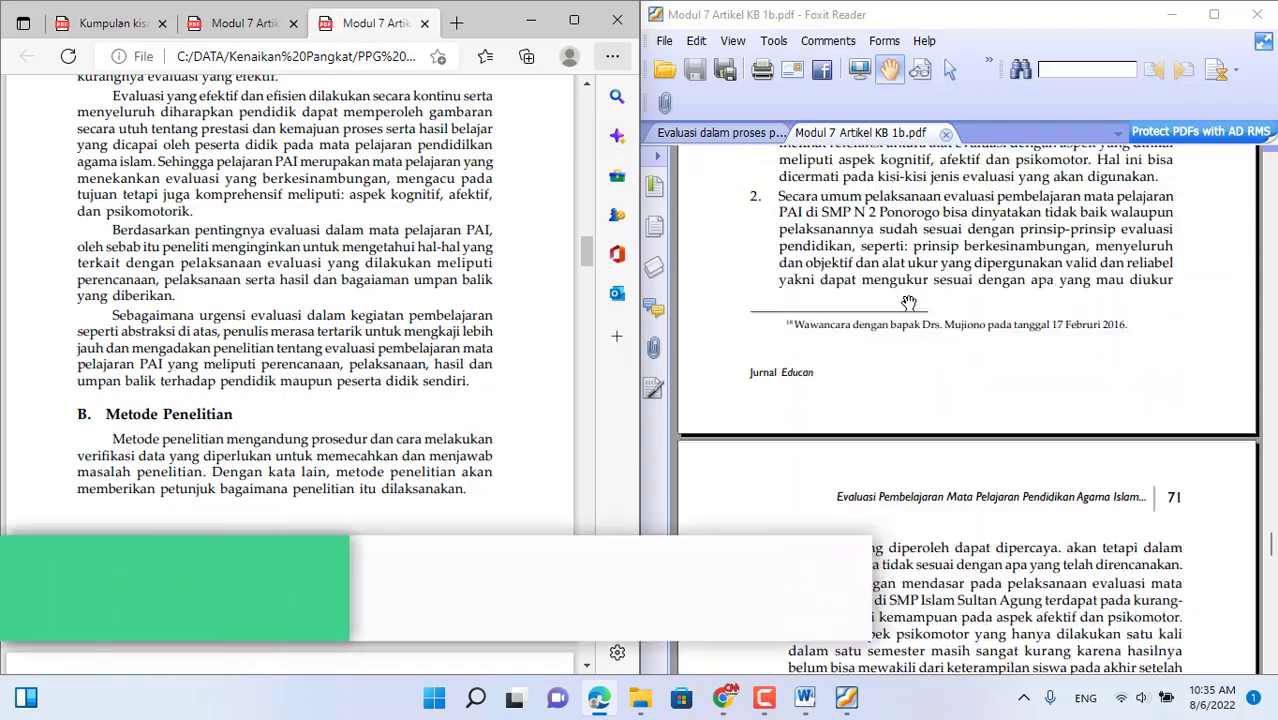
scroll(910, 350, down, 6)
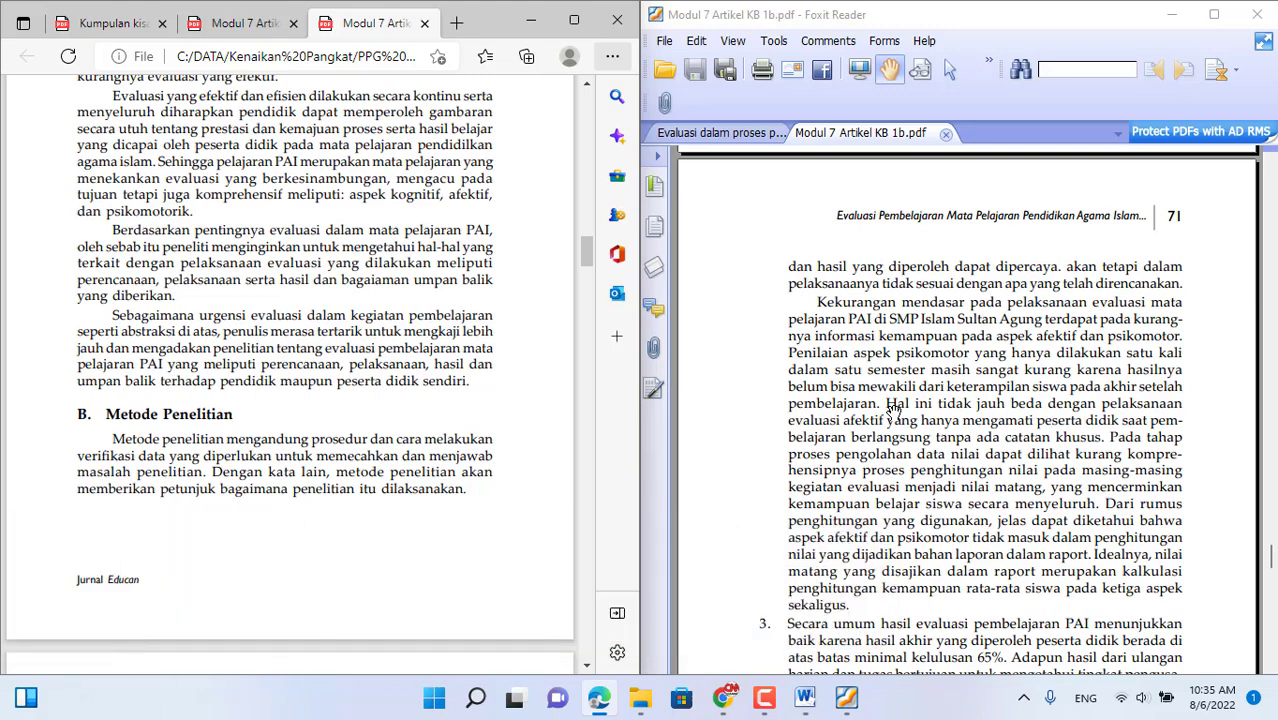
scroll(893, 410, up, 5)
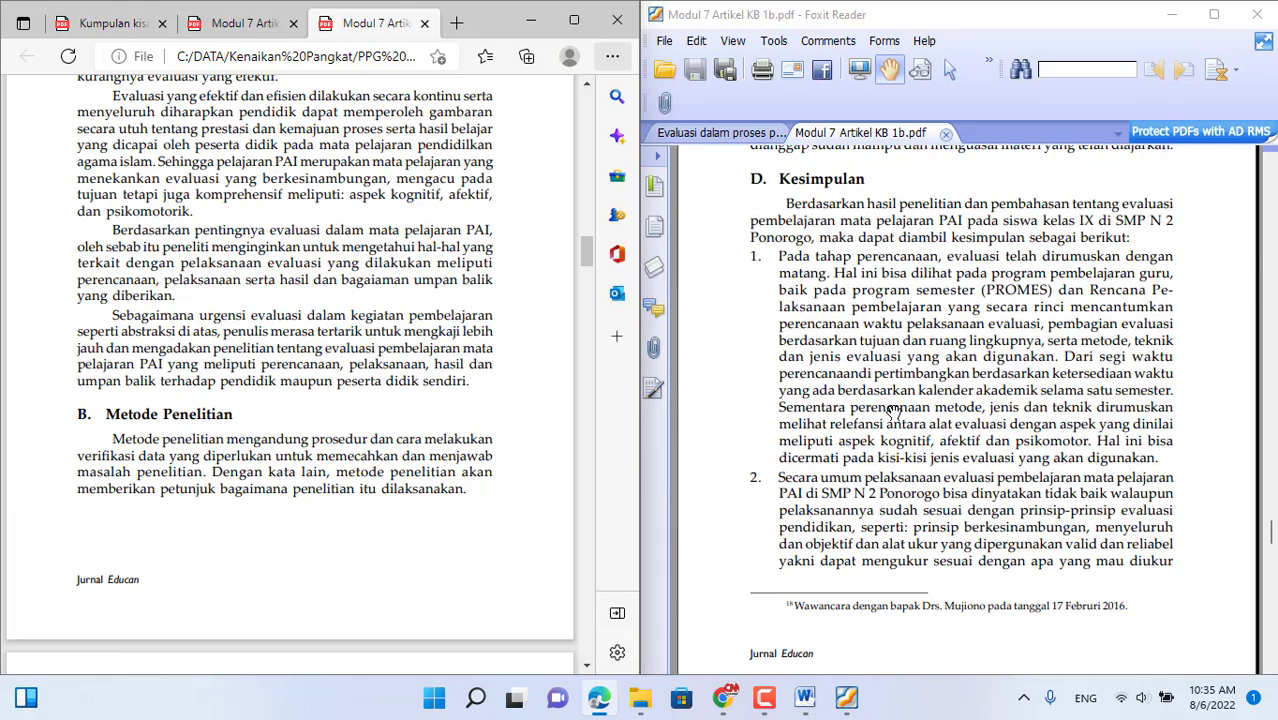
scroll(893, 410, down, 10)
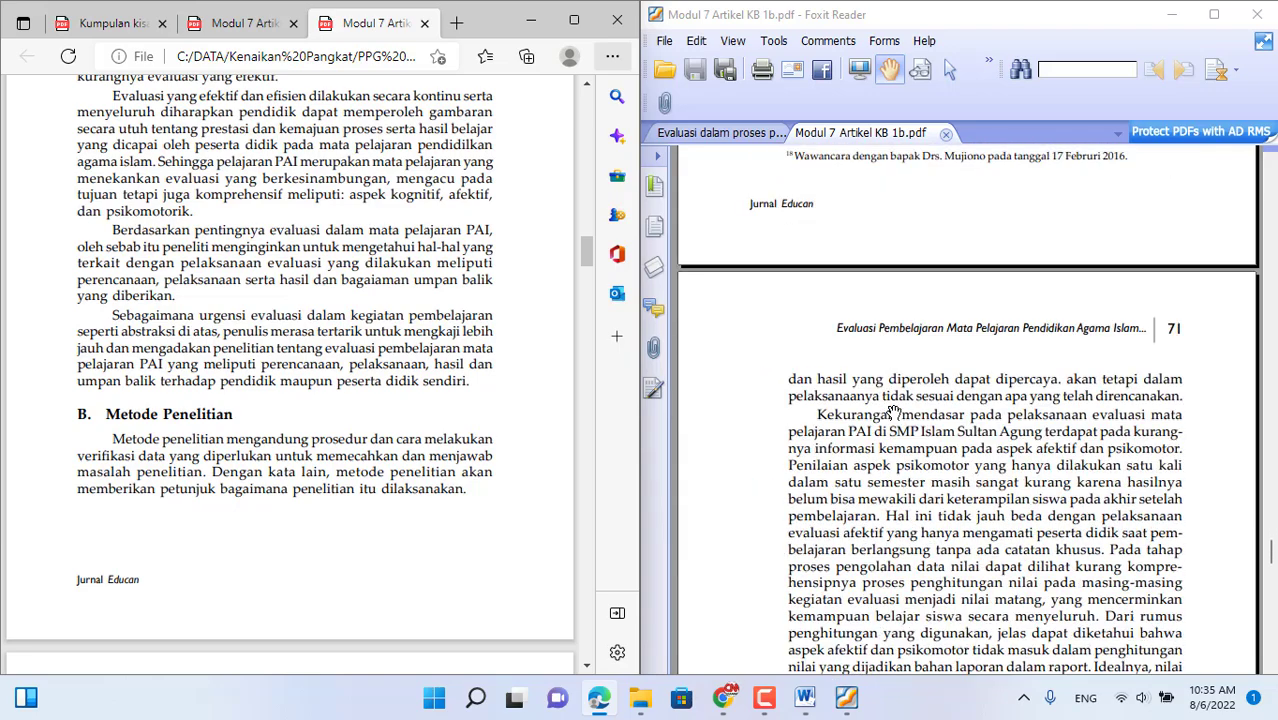
scroll(893, 410, up, 5)
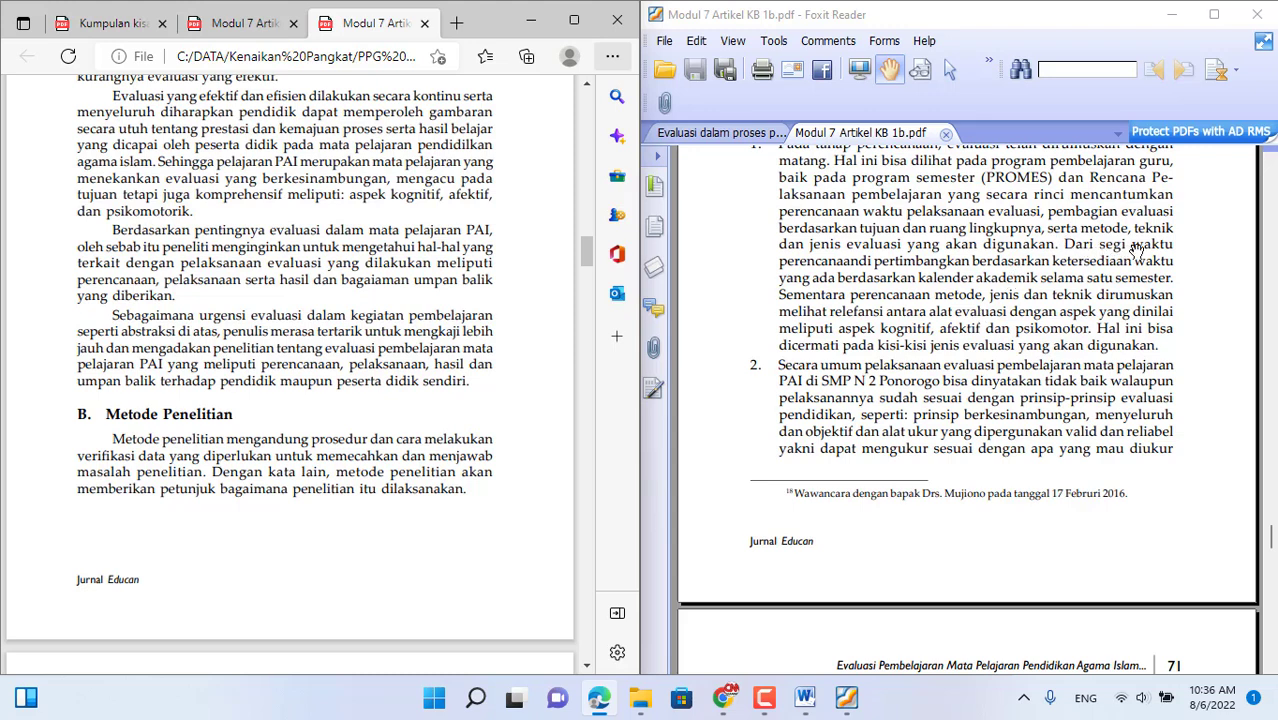
scroll(1116, 253, up, 1)
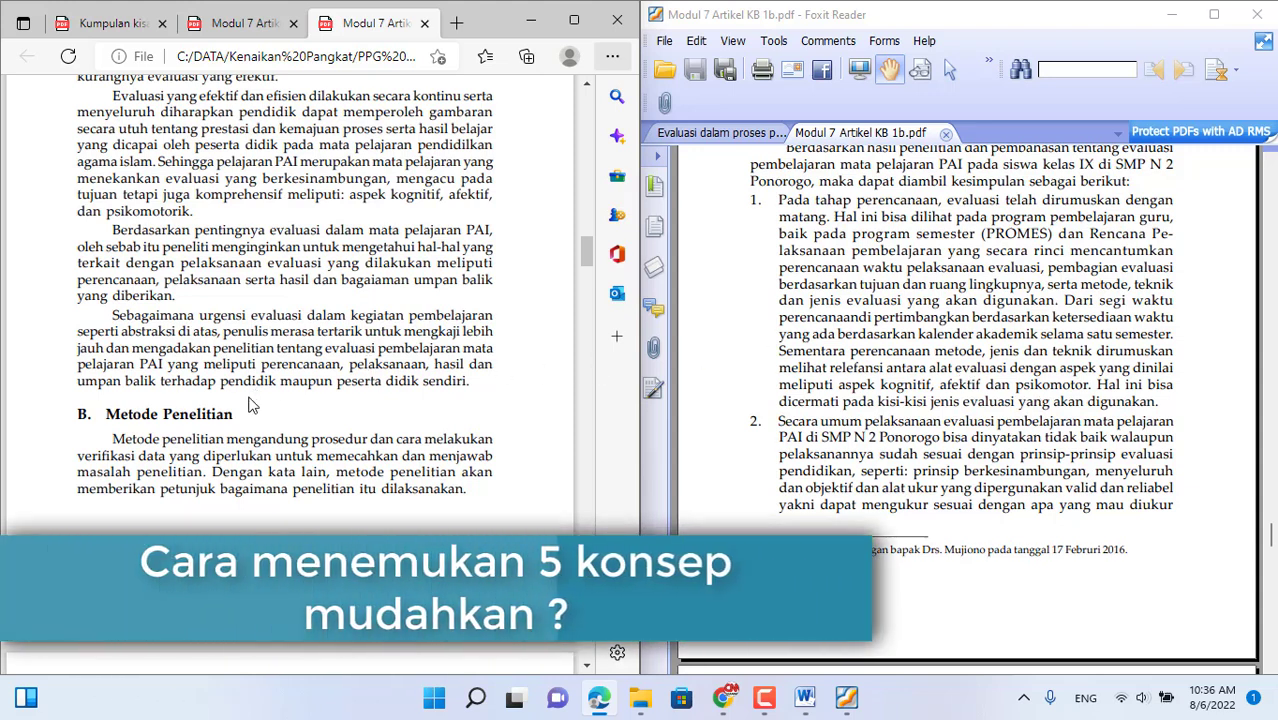
Compare the research aim above Metode Penelitian and the method sections after it with the first Kesimpulan points
drag(213, 331, 338, 365)
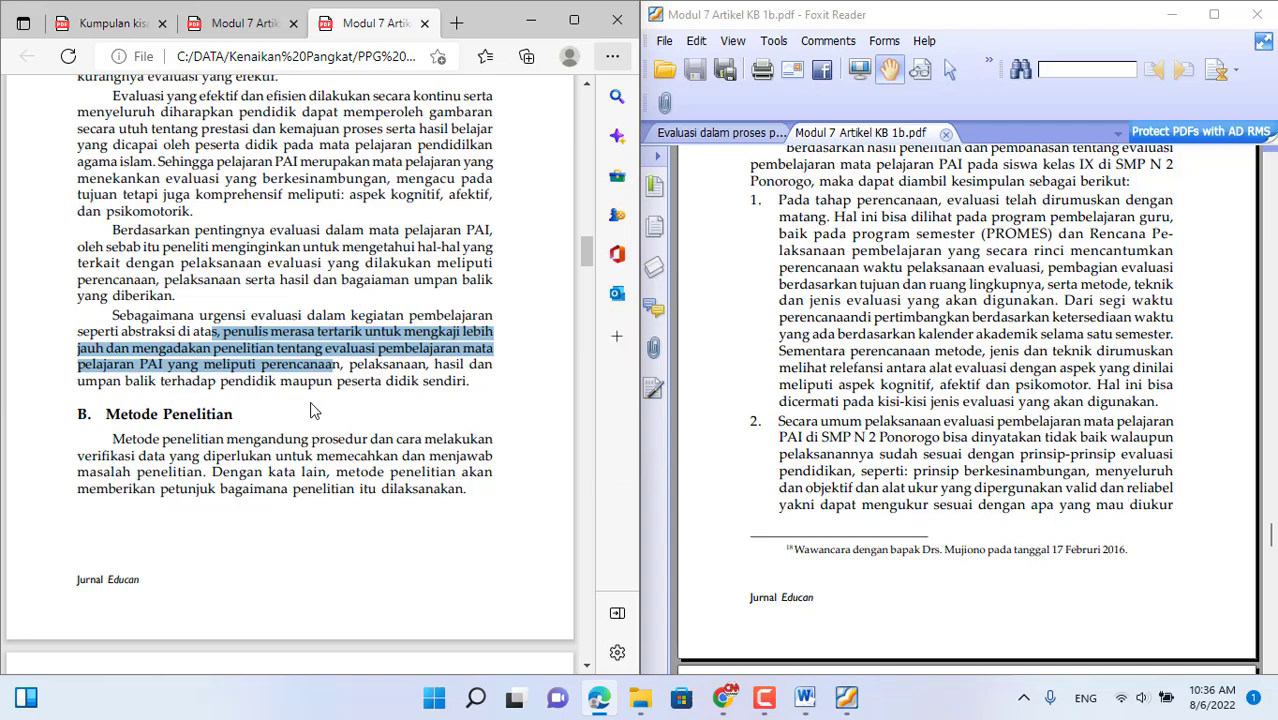
scroll(339, 465, down, 10)
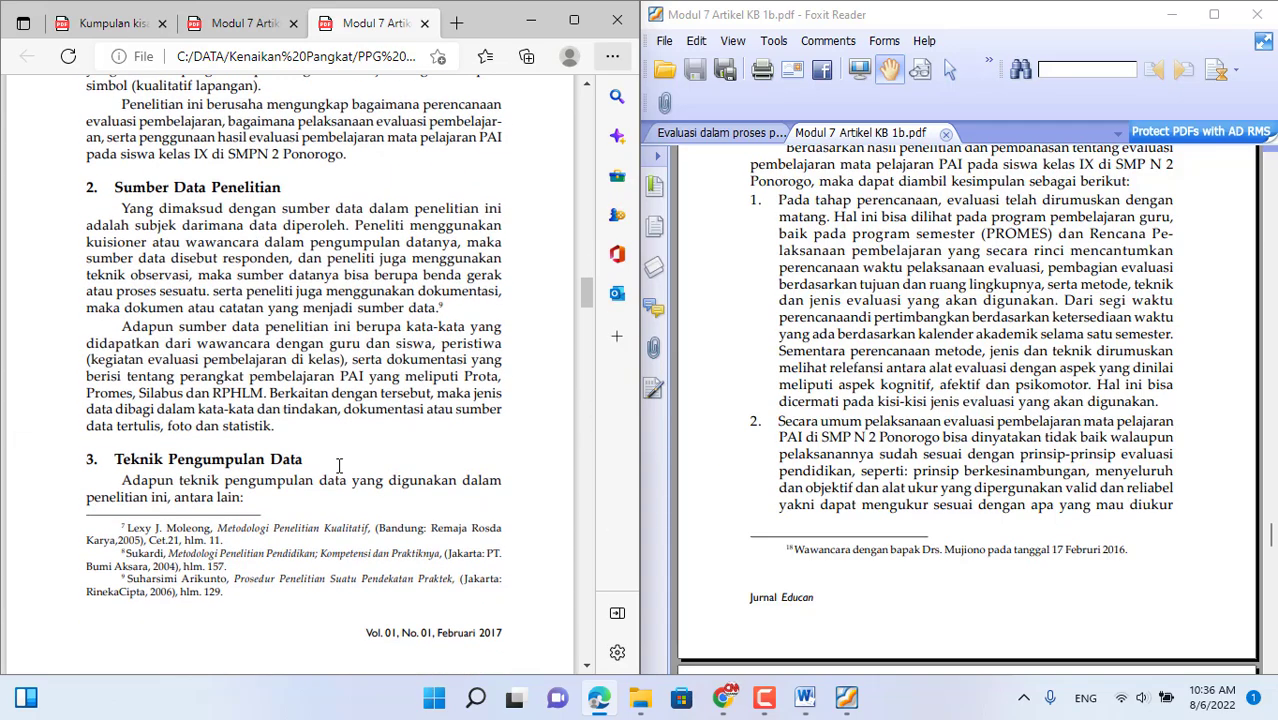
scroll(339, 465, up, 5)
scroll(339, 465, up, 9)
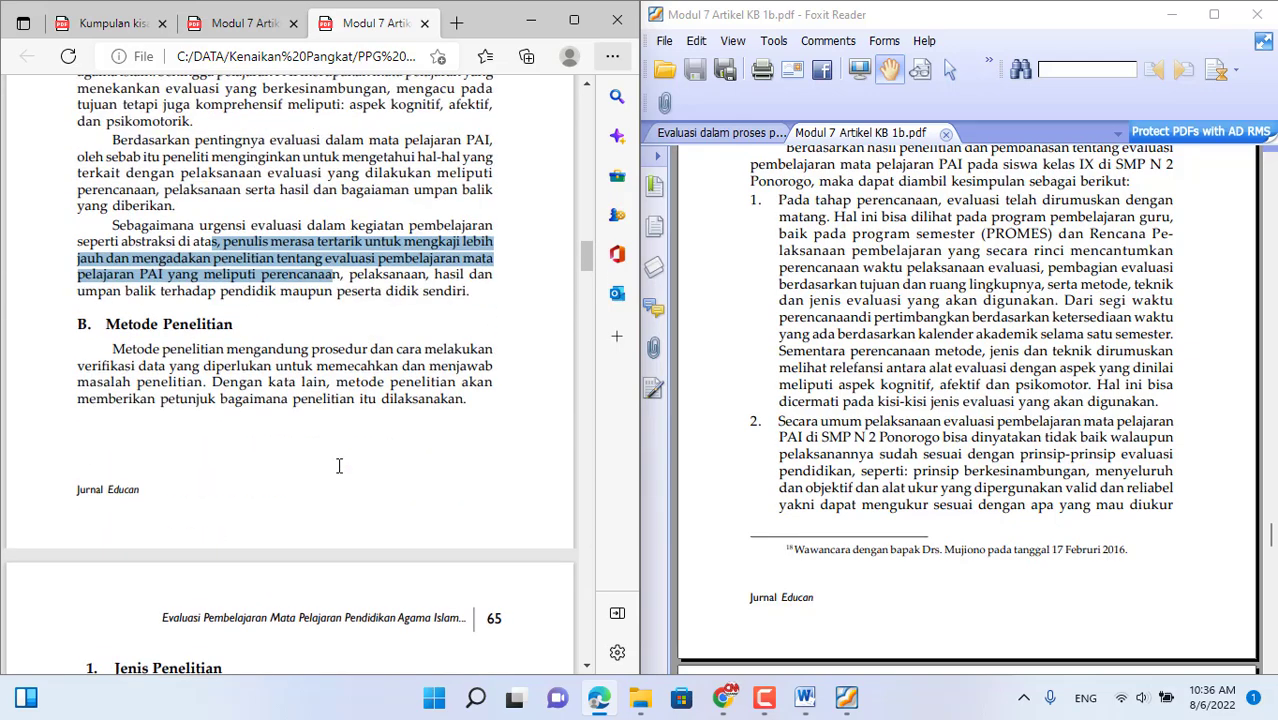
scroll(339, 465, down, 10)
scroll(339, 465, down, 5)
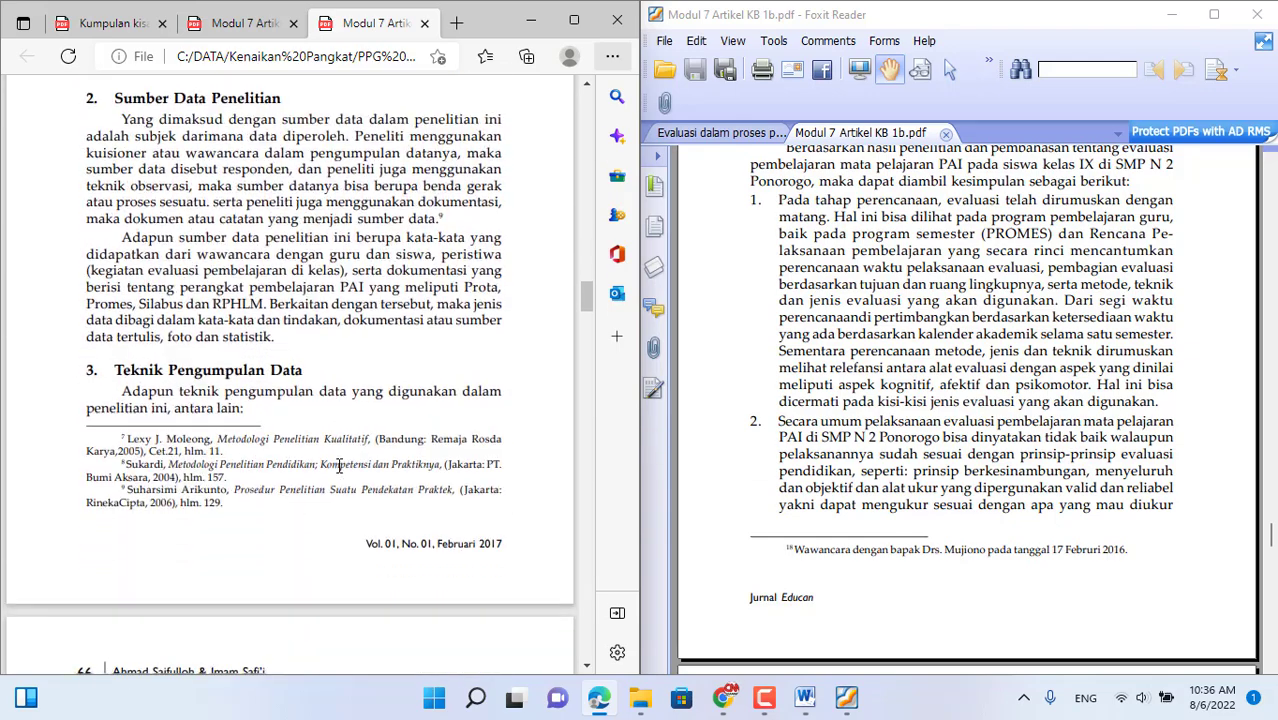
scroll(339, 465, up, 14)
scroll(339, 465, up, 2)
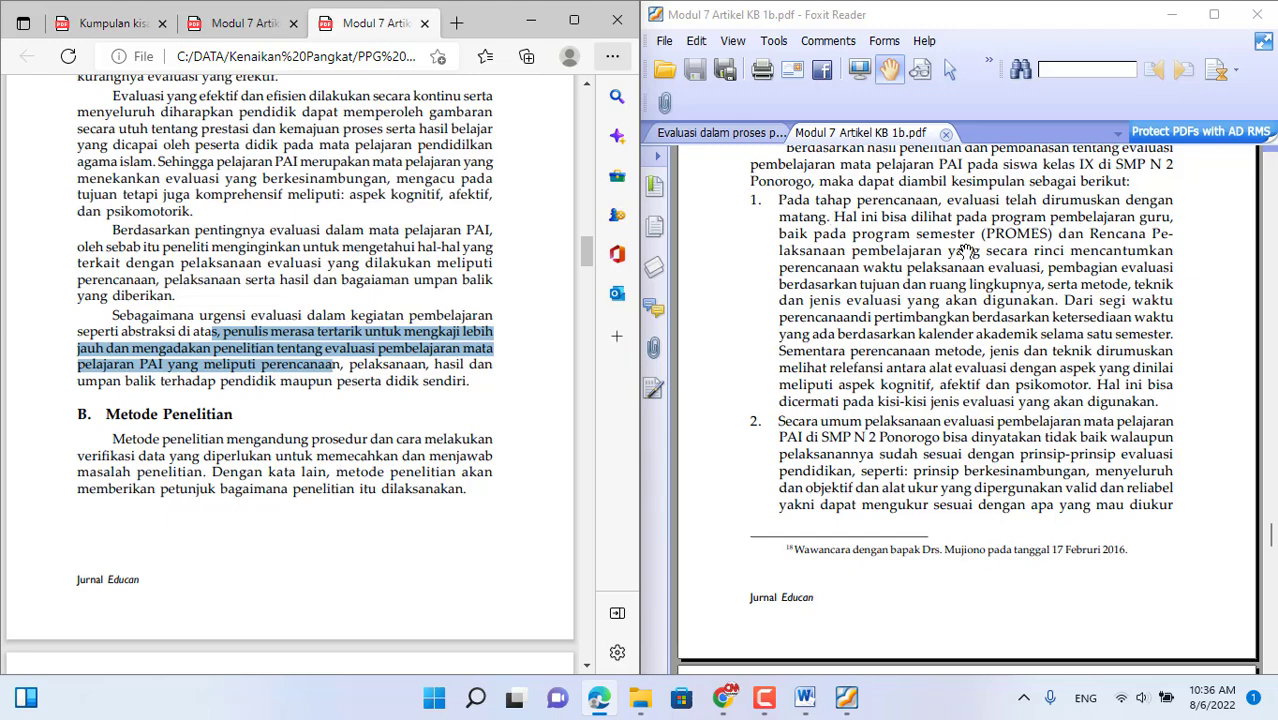
scroll(984, 331, up, 2)
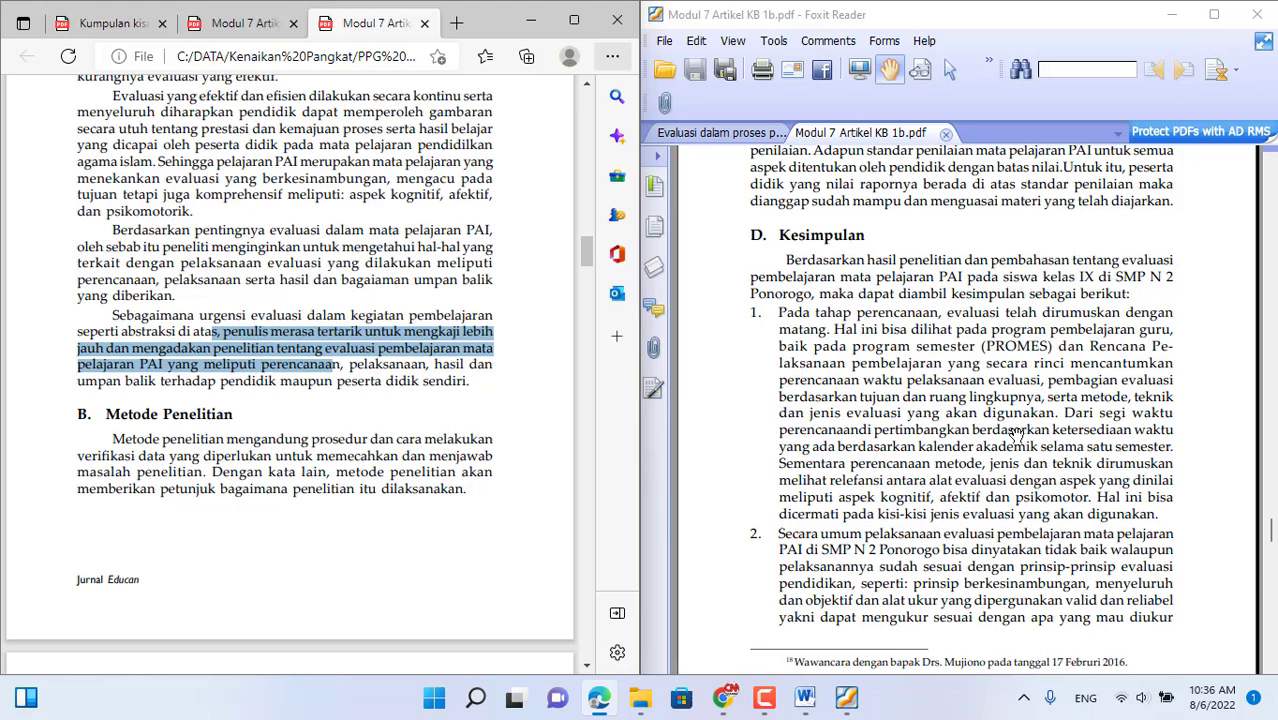
Switch to the Word analysis and select the article title "Historiografi Arab Pra-Islam" in heading a on the 5 concepts
click(822, 696)
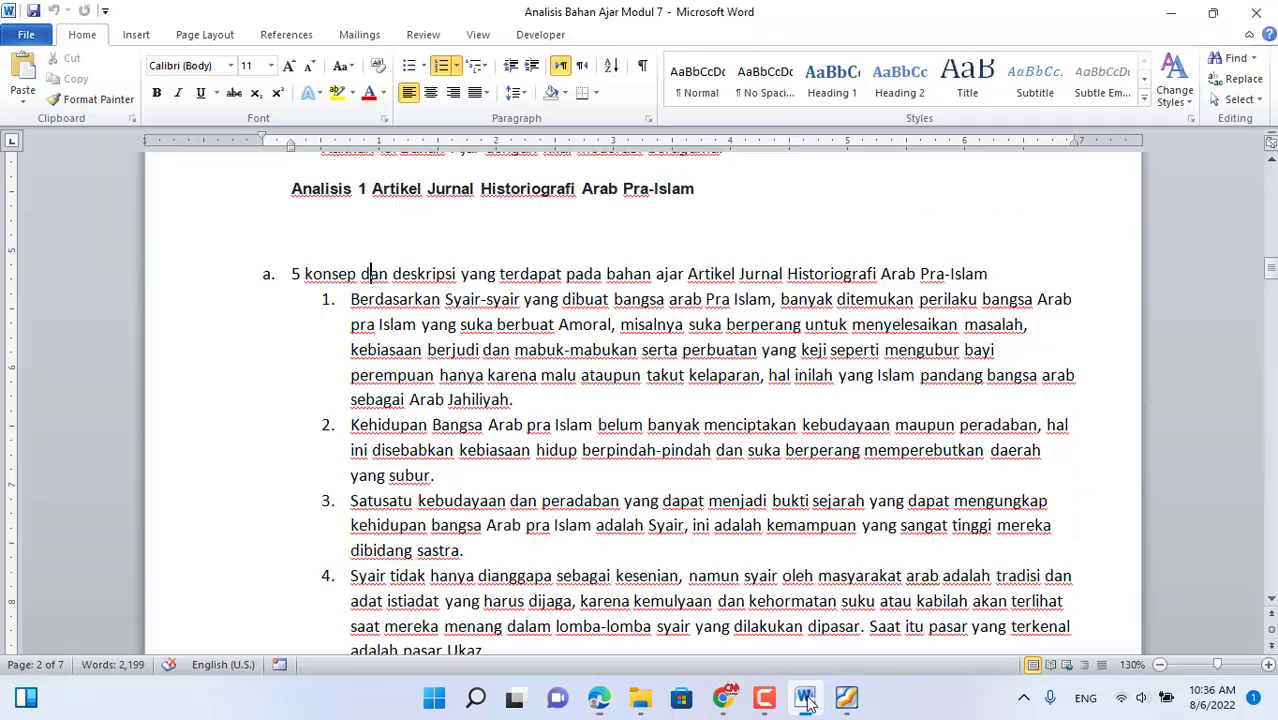
click(266, 276)
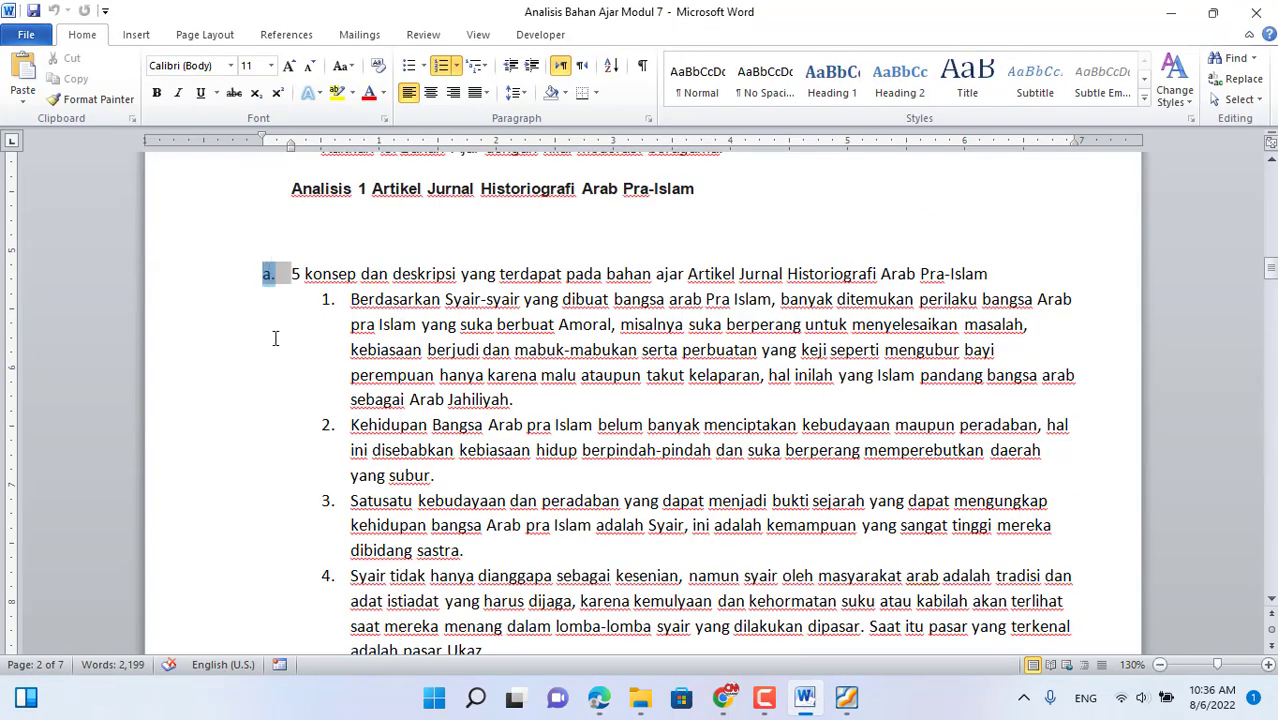
click(306, 284)
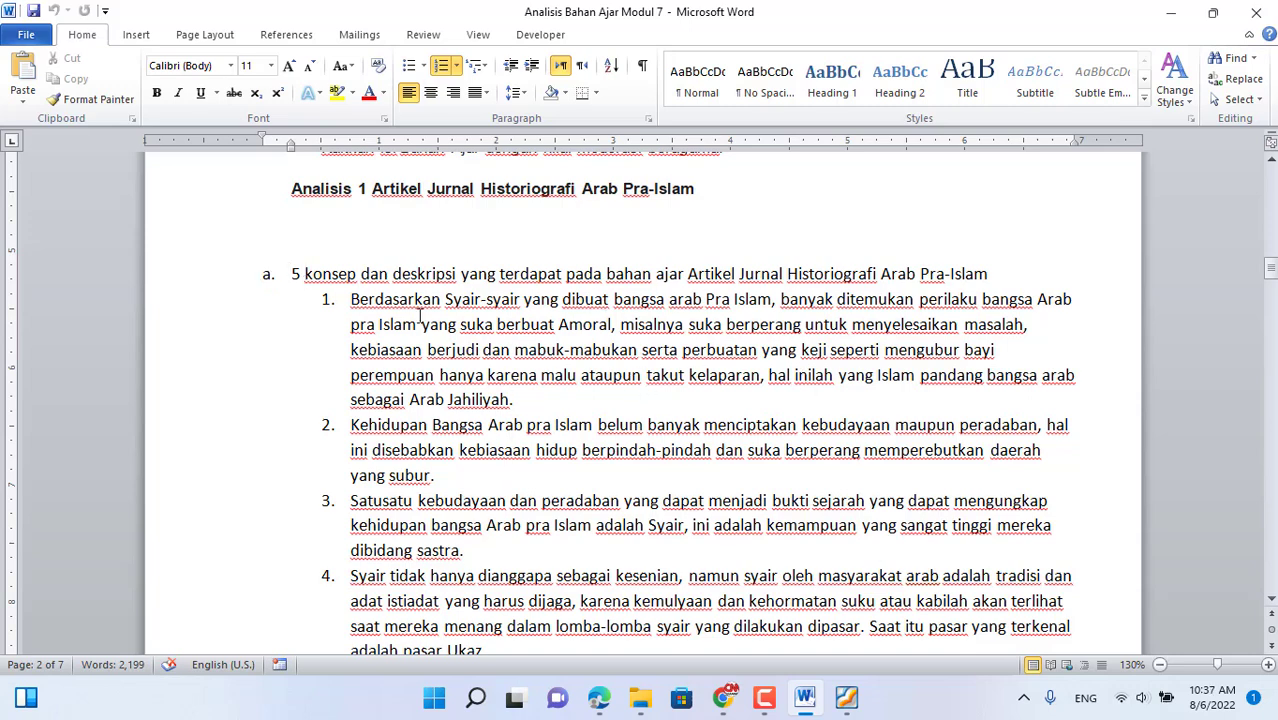
drag(292, 274, 973, 280)
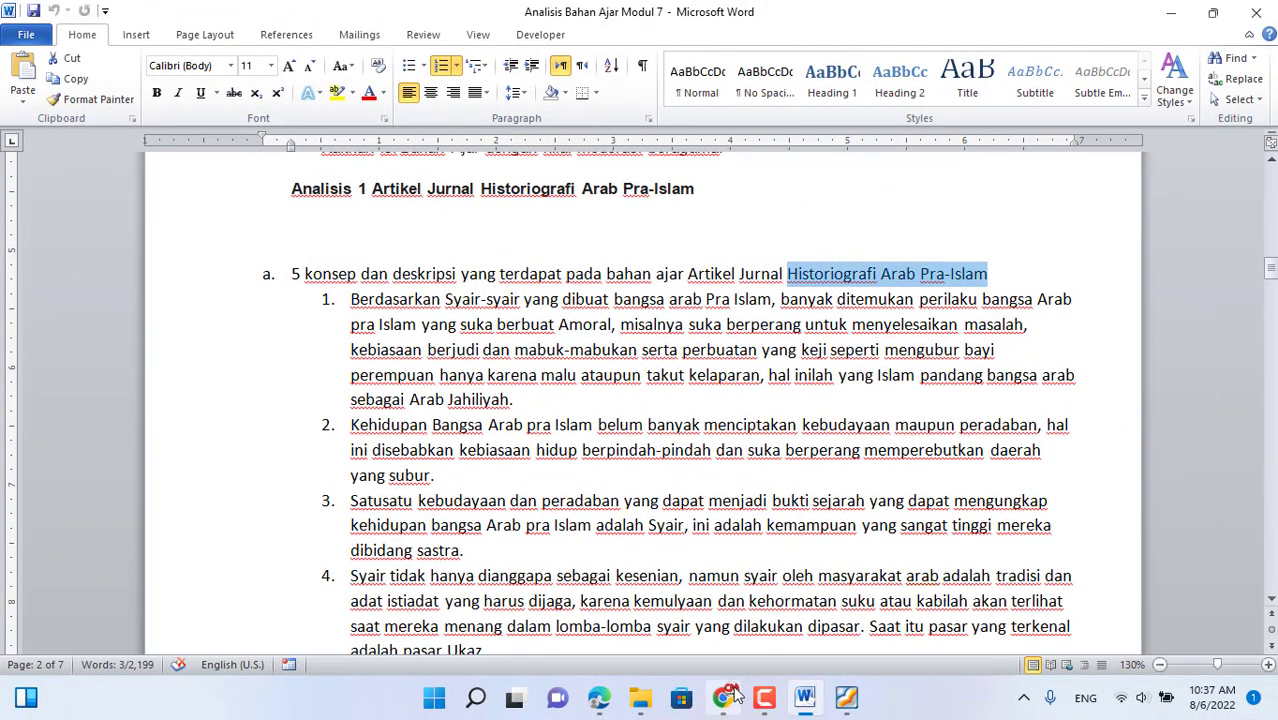
Return to the Modul 7 Artikel KB 1b PDF in Edge and check the article's full title on its first page
click(846, 700)
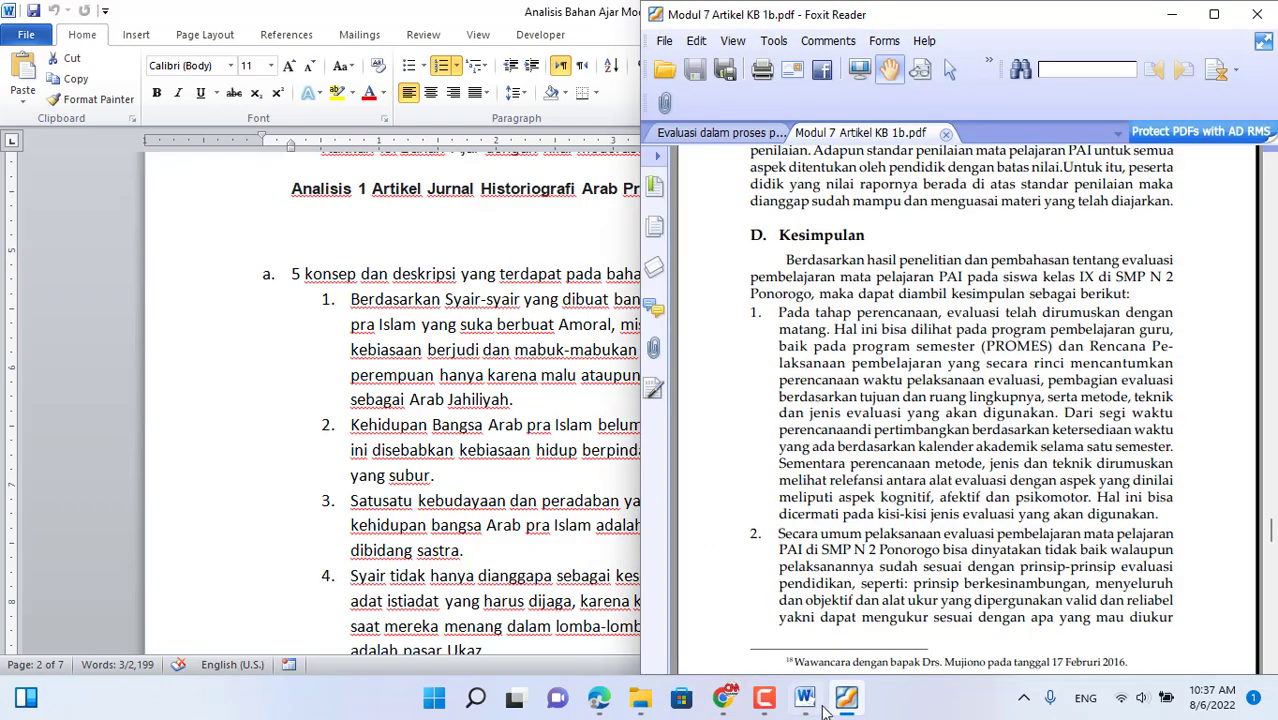
click(598, 698)
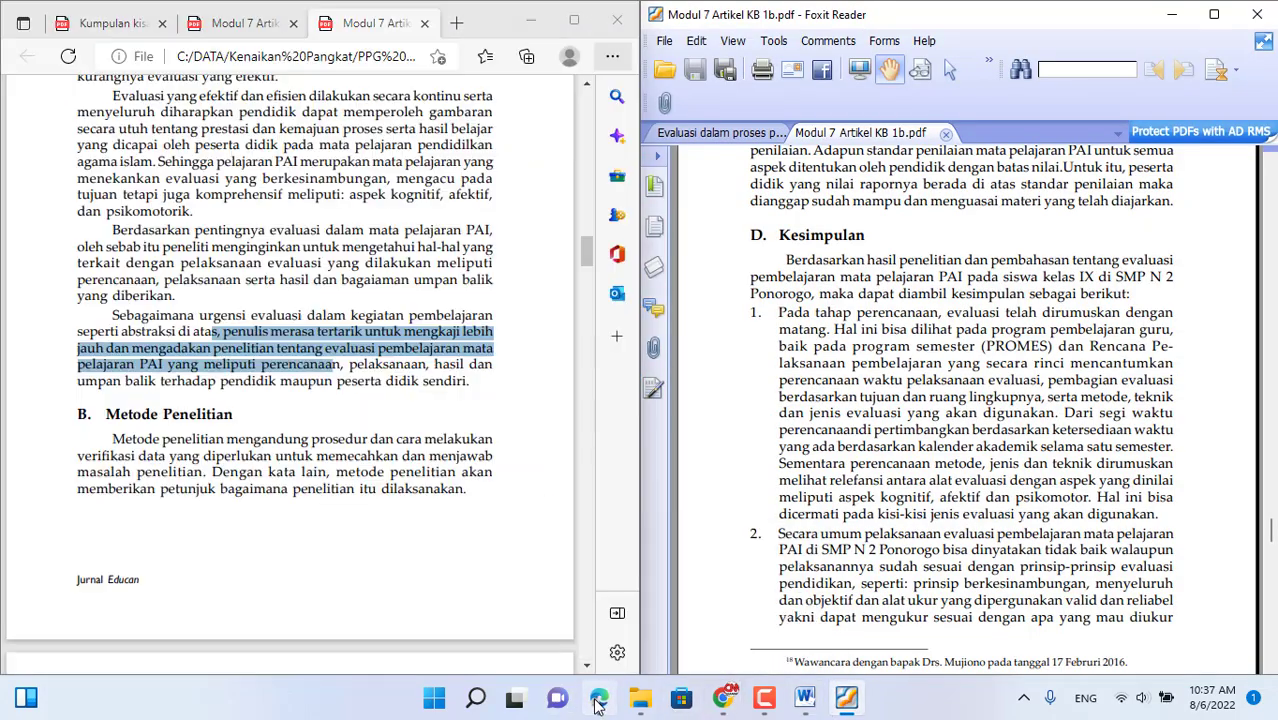
scroll(462, 293, up, 10)
scroll(462, 293, up, 15)
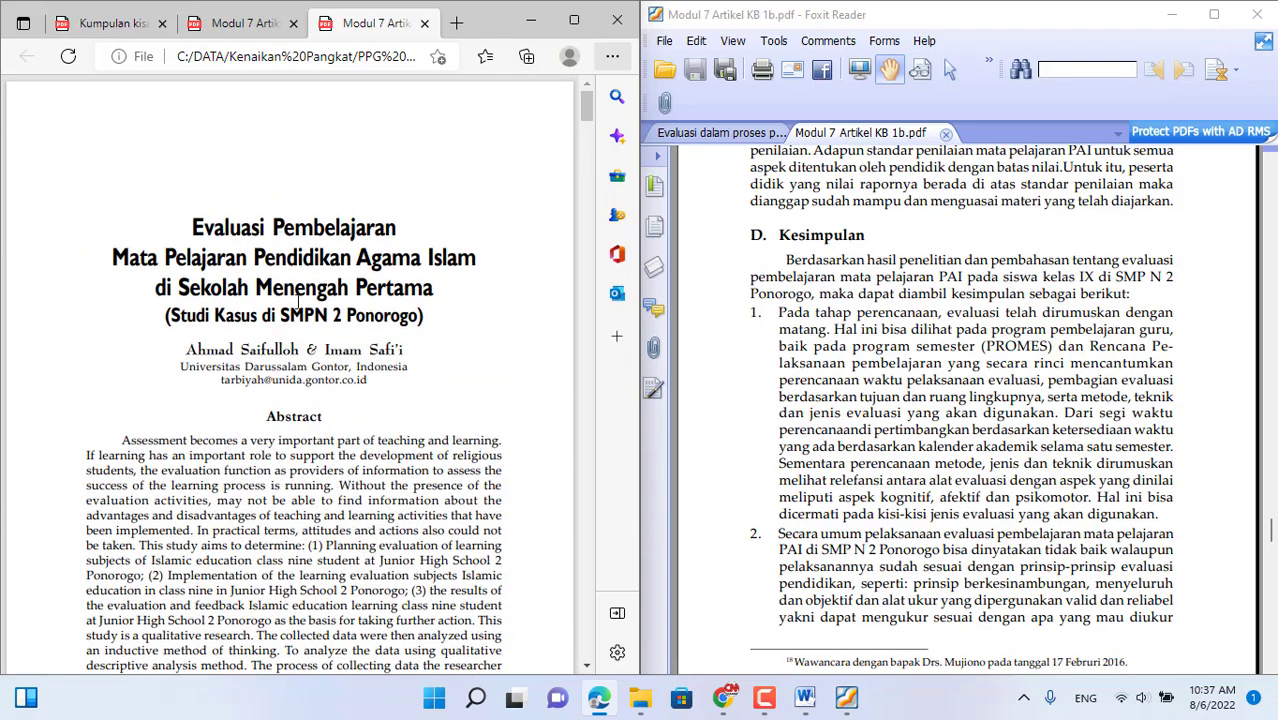
Switch back to Word and review the numbered concept descriptions under heading a of the template
click(803, 697)
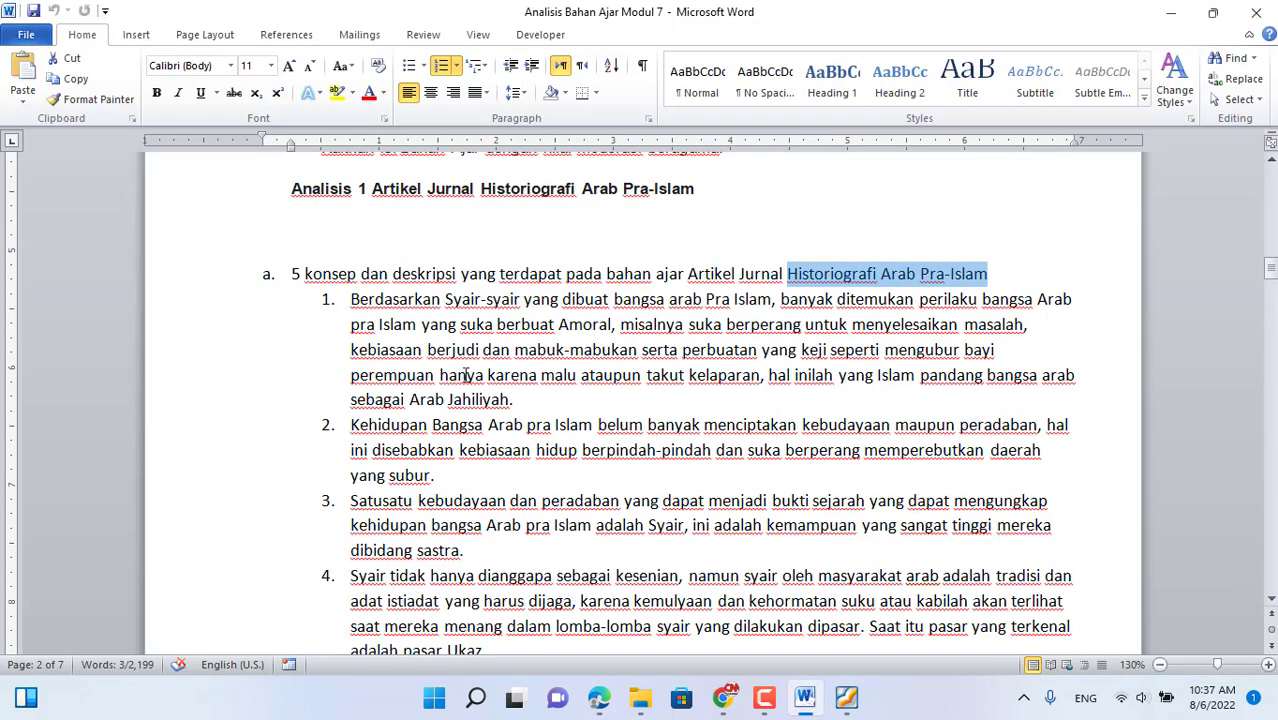
drag(352, 301, 560, 552)
scroll(556, 572, down, 2)
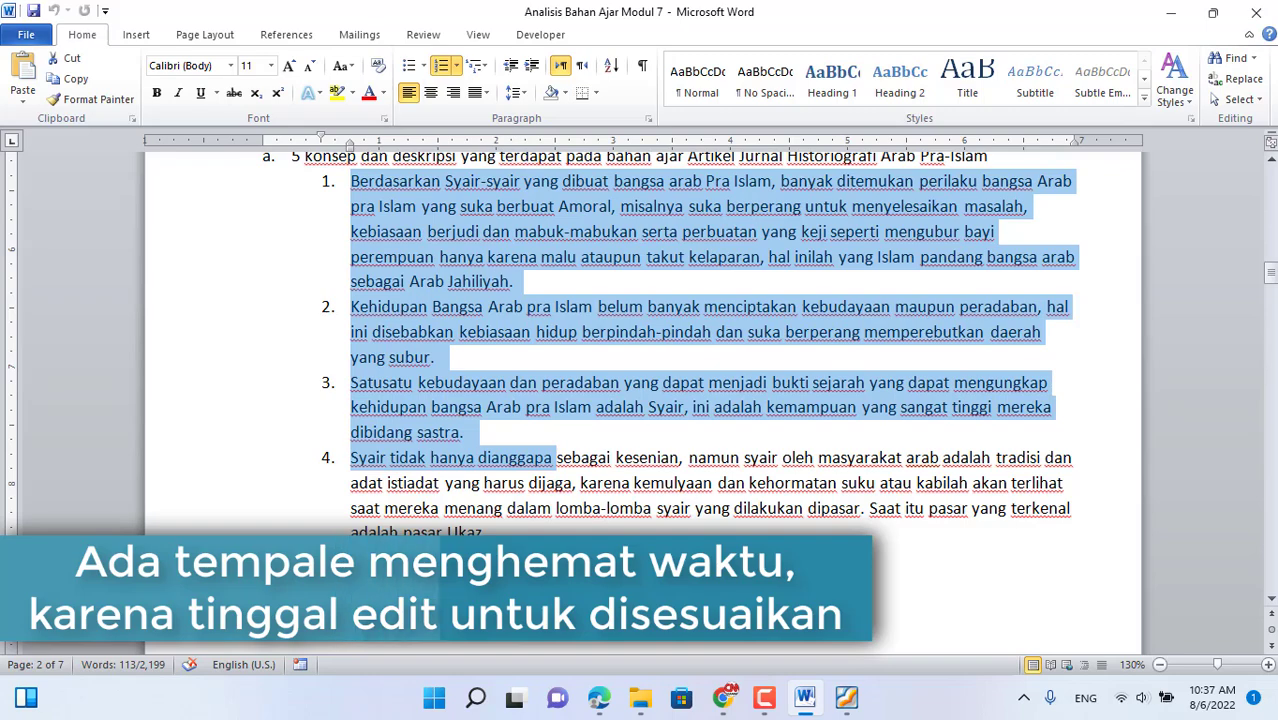
click(556, 541)
Examine the Evaluasi and Refleksi items under heading b, enlarging the page to 160%
scroll(556, 466, down, 5)
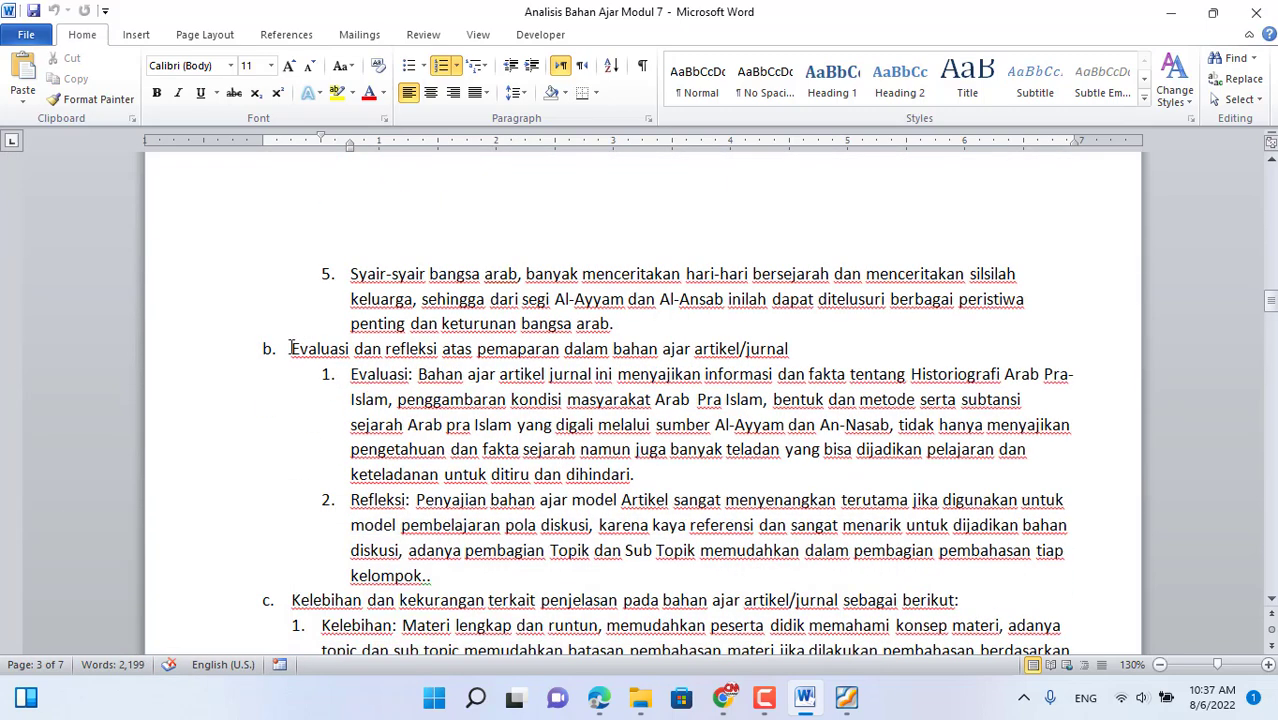
drag(290, 348, 352, 344)
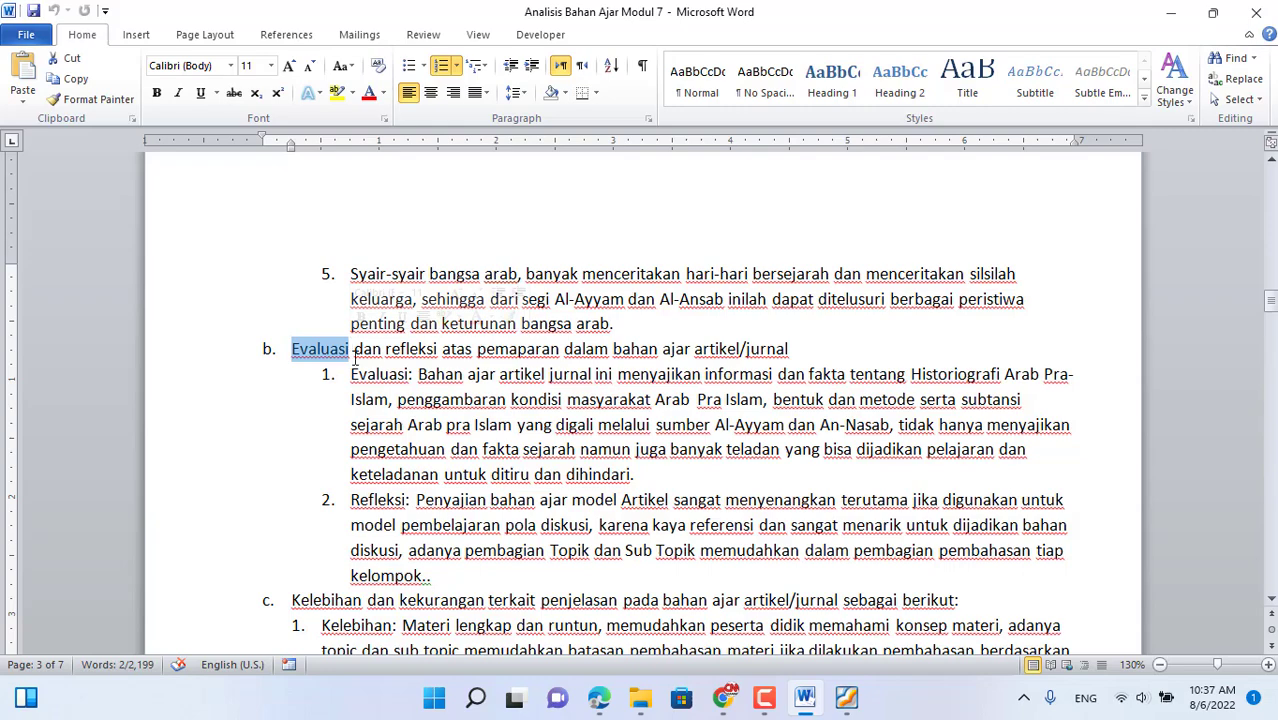
ctrl+scroll(355, 356, up, 3)
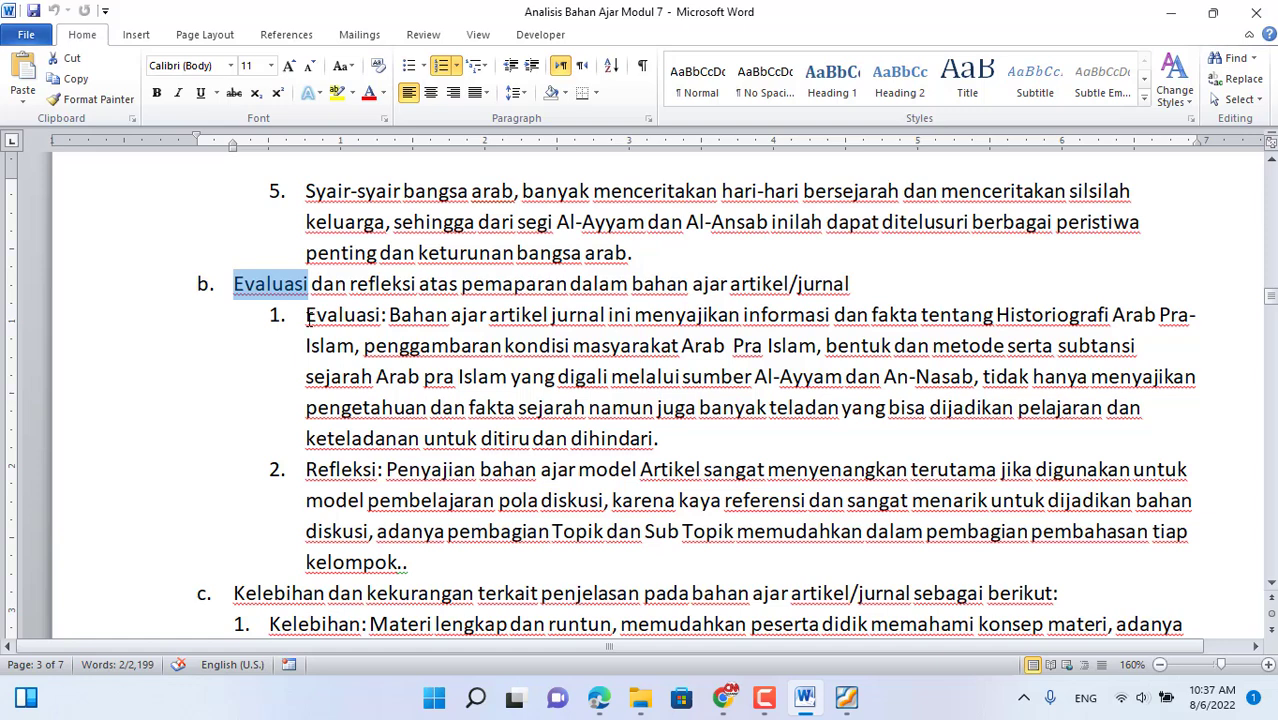
drag(307, 318, 338, 319)
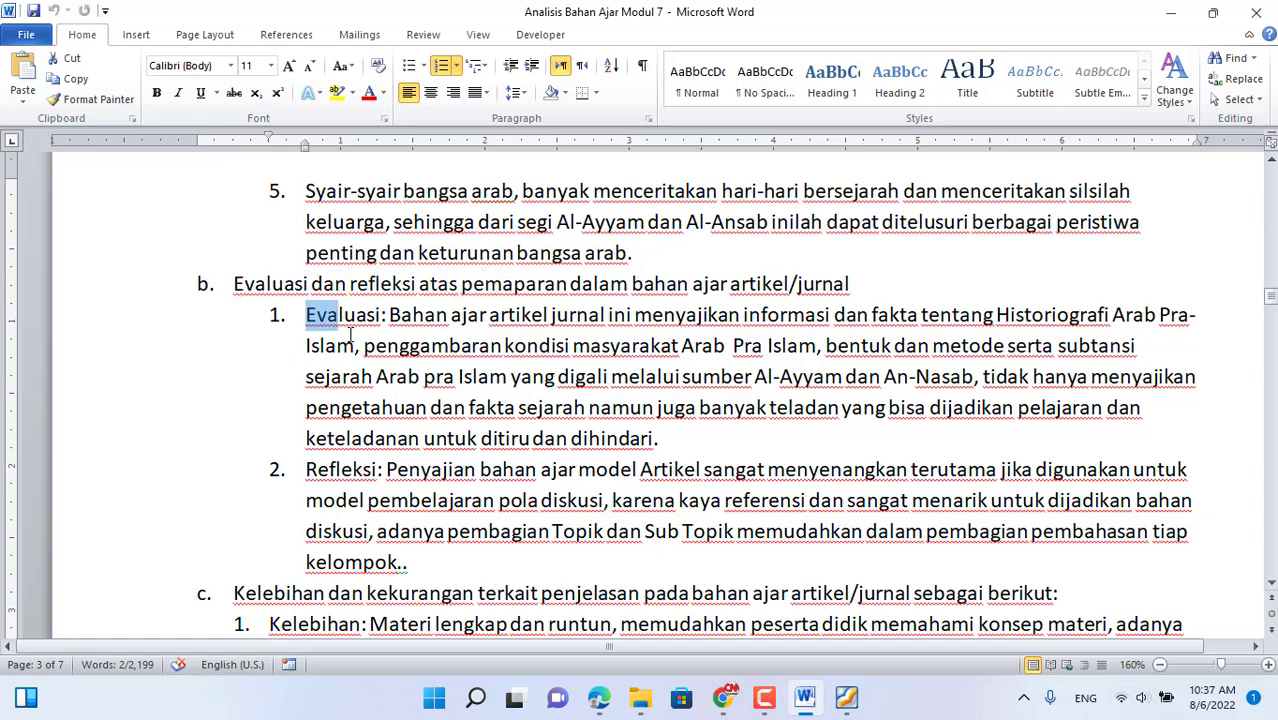
click(360, 339)
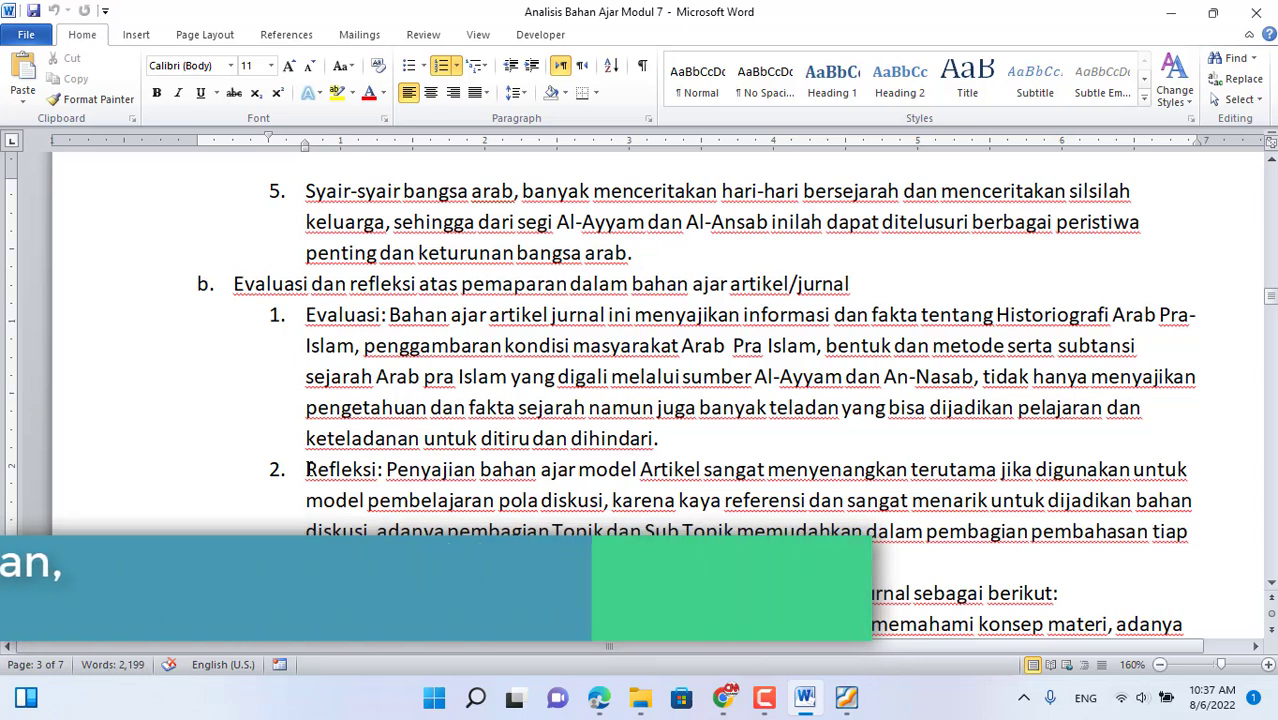
drag(306, 469, 381, 469)
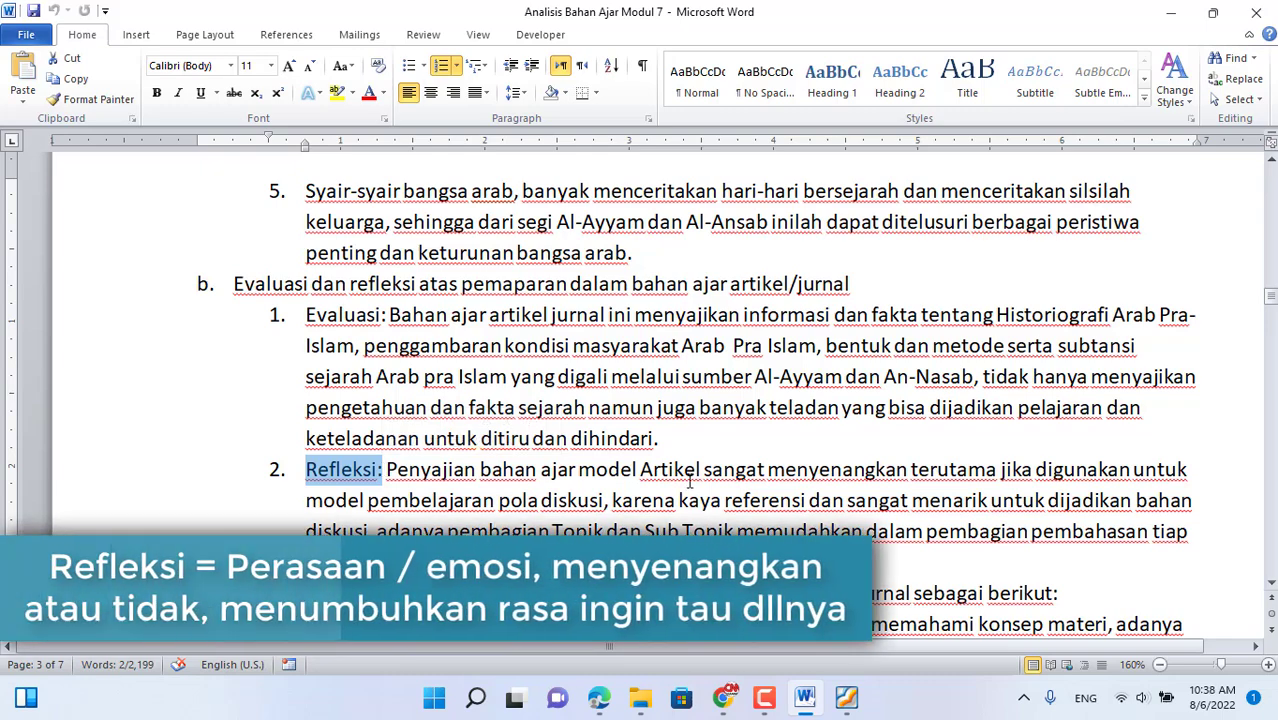
Examine the Kelebihan and Kekurangan items under heading c, selecting the key words in its heading and the Kekurangan label
scroll(950, 475, down, 2)
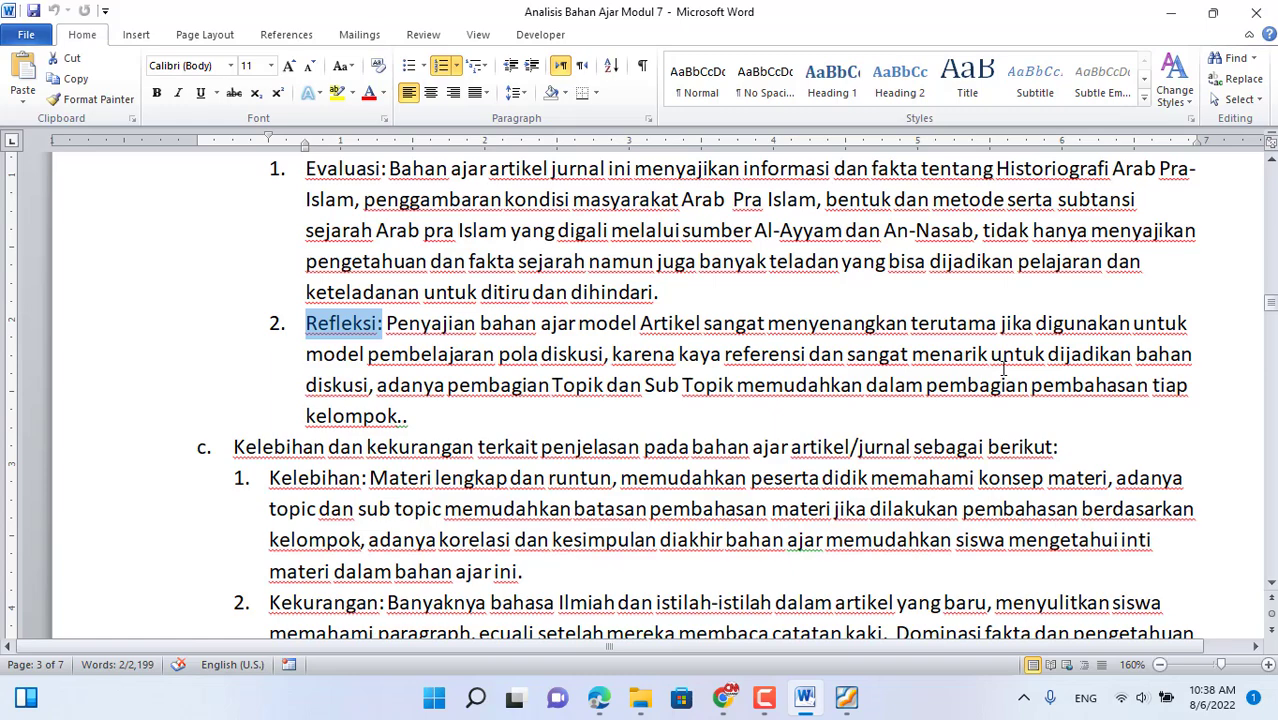
scroll(648, 343, down, 2)
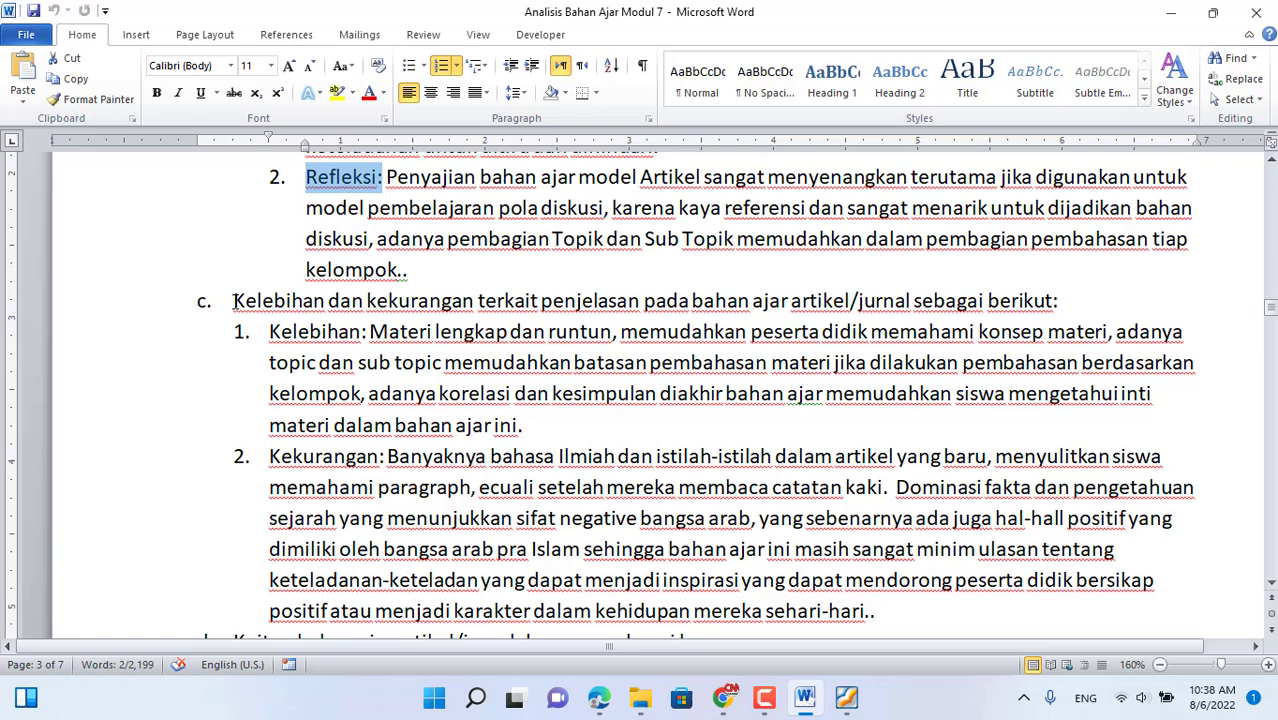
drag(233, 300, 328, 300)
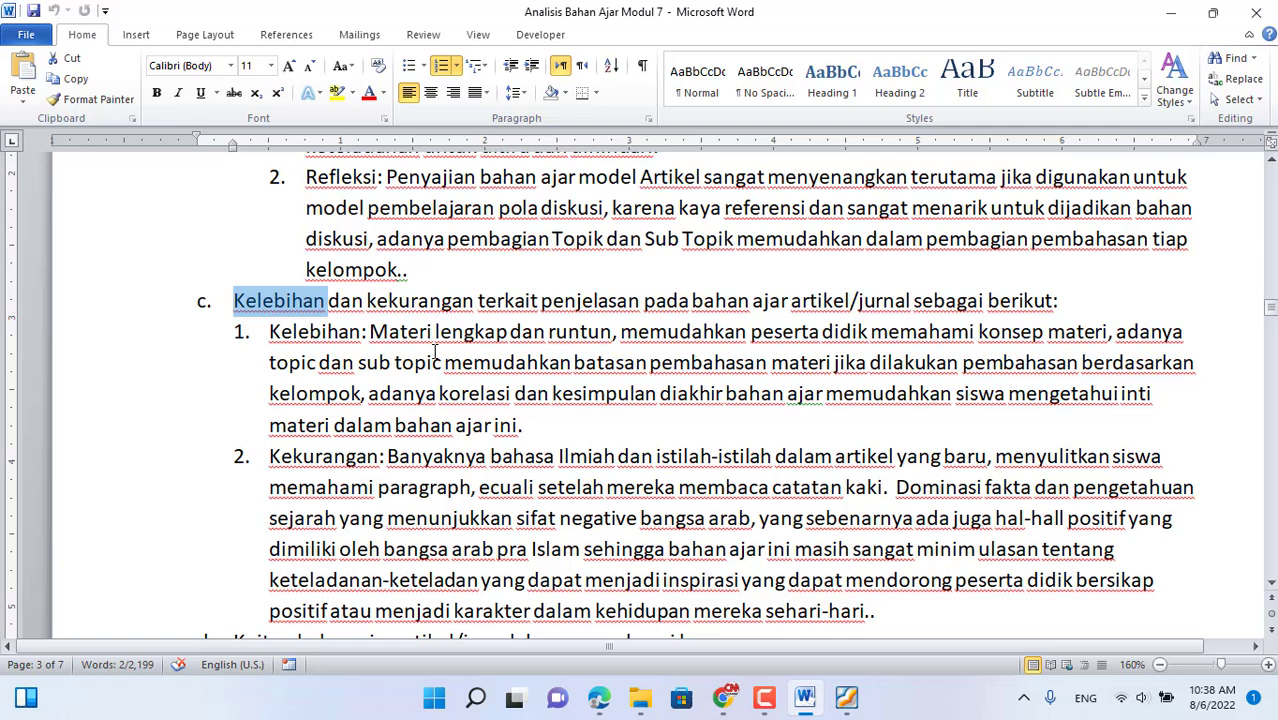
drag(375, 304, 428, 305)
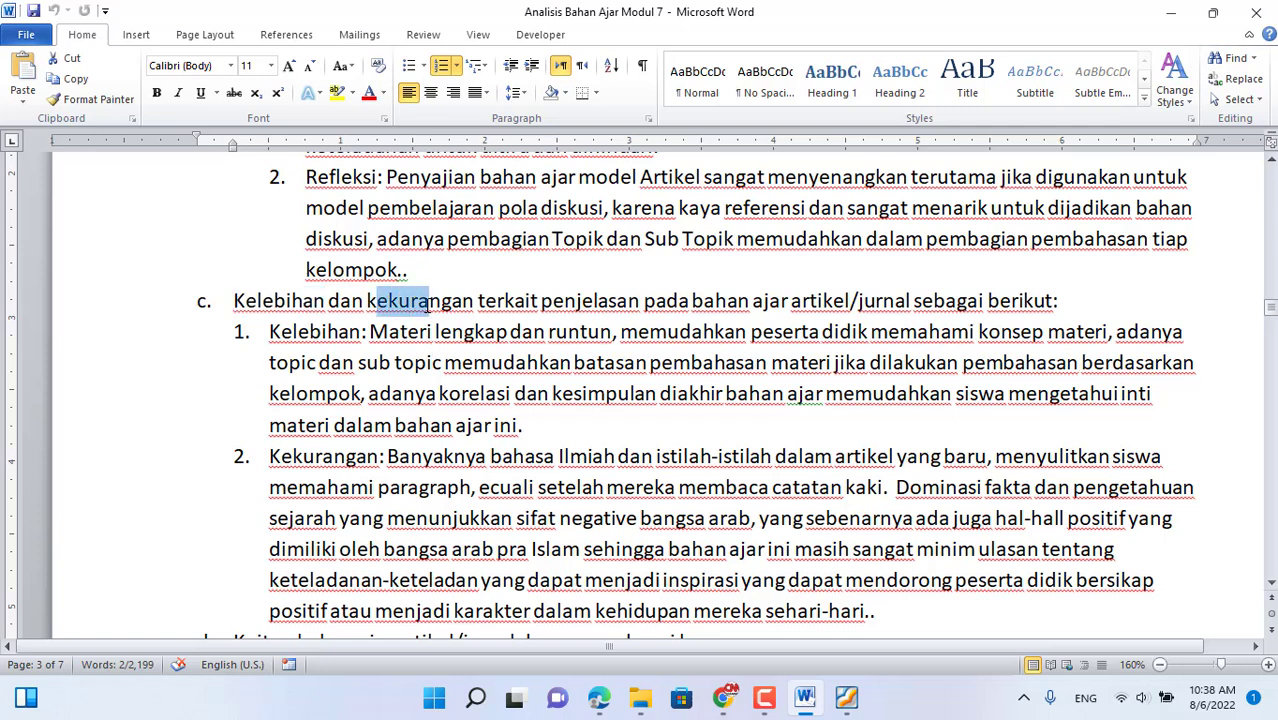
scroll(457, 549, down, 1)
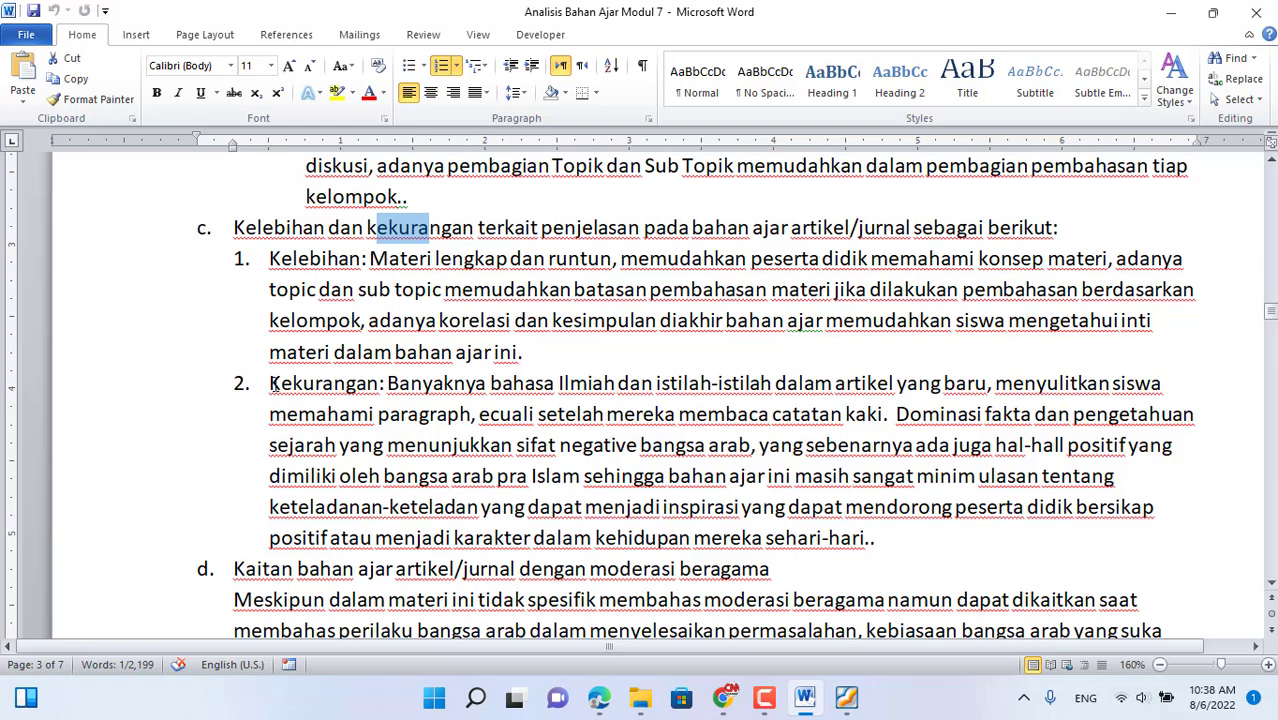
drag(270, 383, 380, 383)
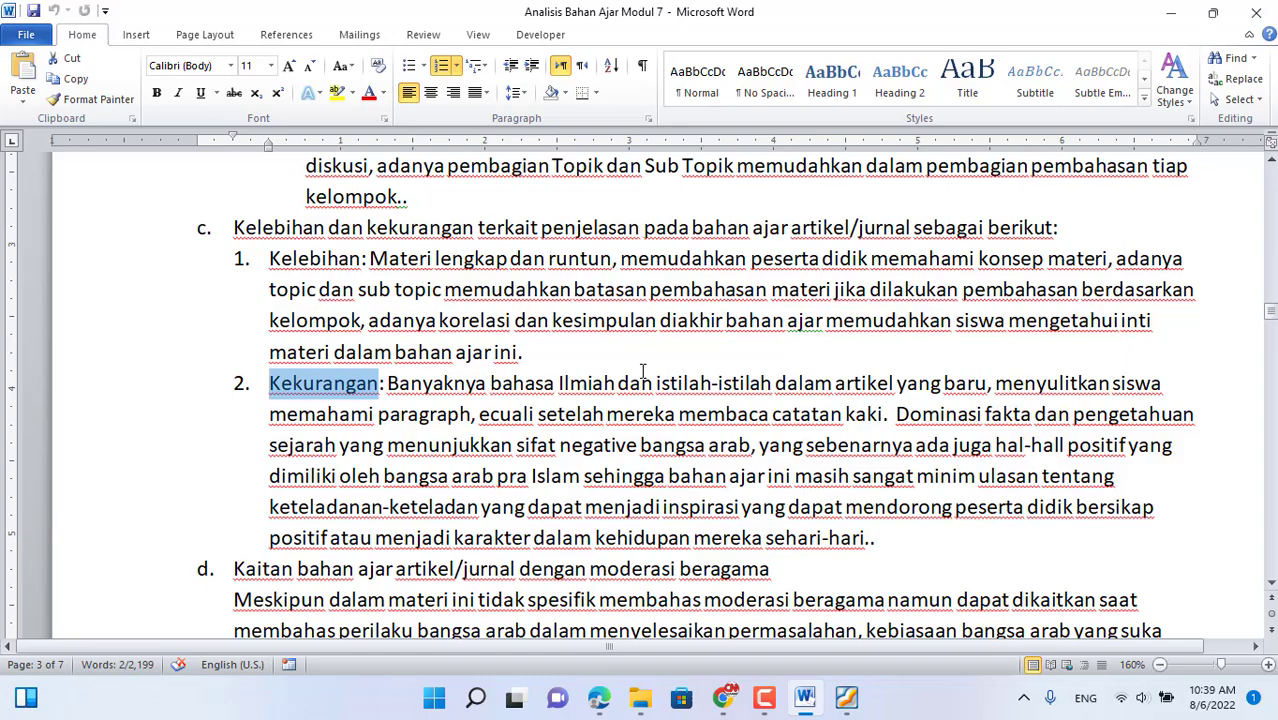
Select heading d, "Kaitan bahan ajar artikel/jurnal dengan moderasi beragama", and review the paragraph beneath it
scroll(643, 371, down, 5)
scroll(643, 371, up, 4)
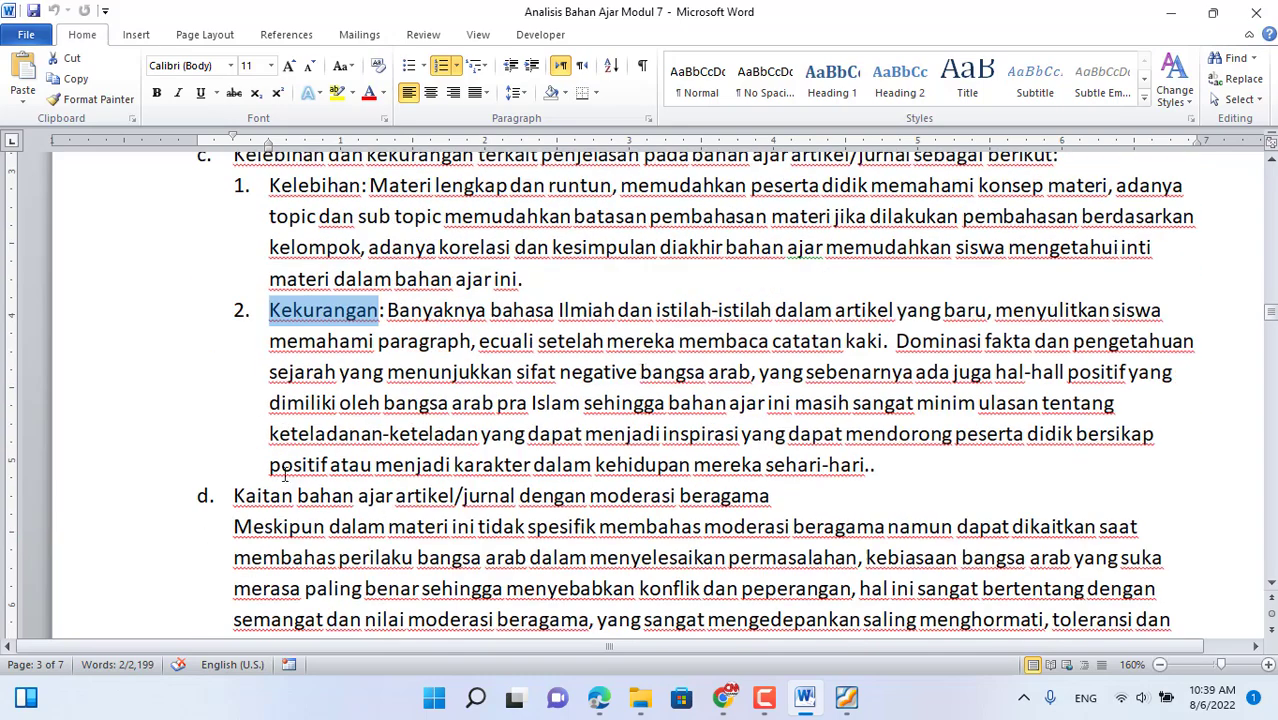
drag(234, 496, 780, 500)
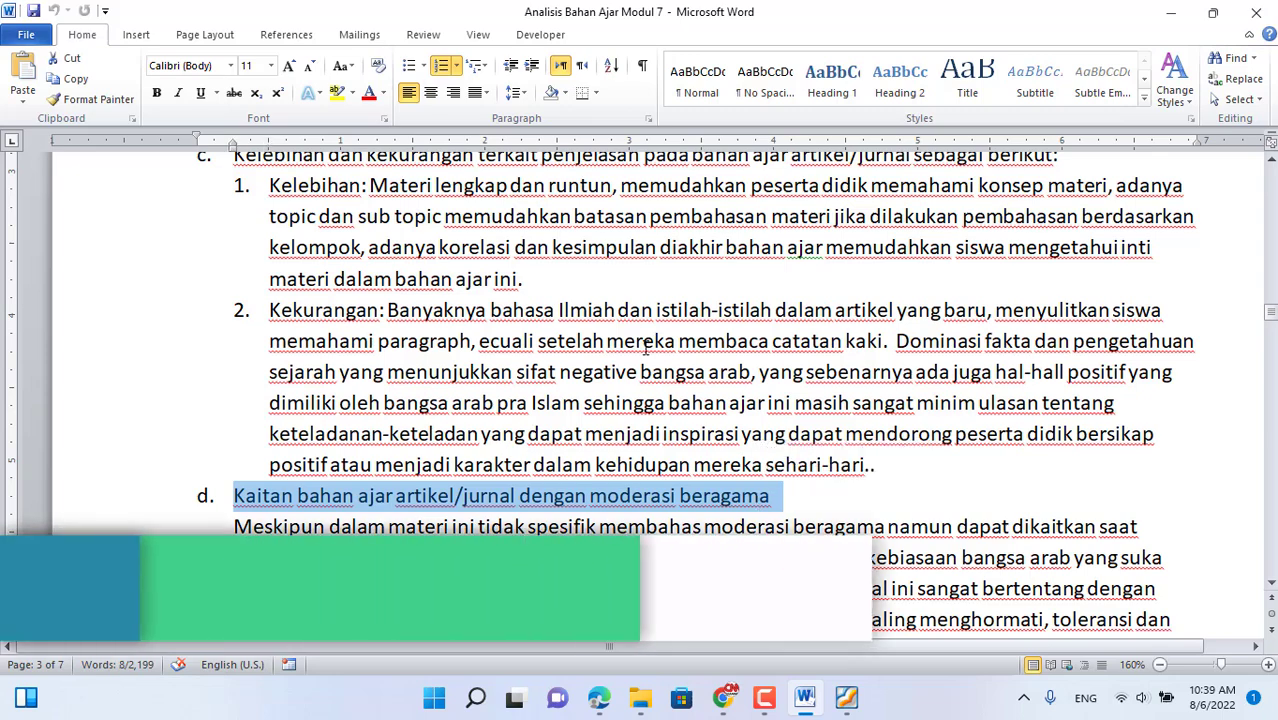
scroll(655, 360, down, 2)
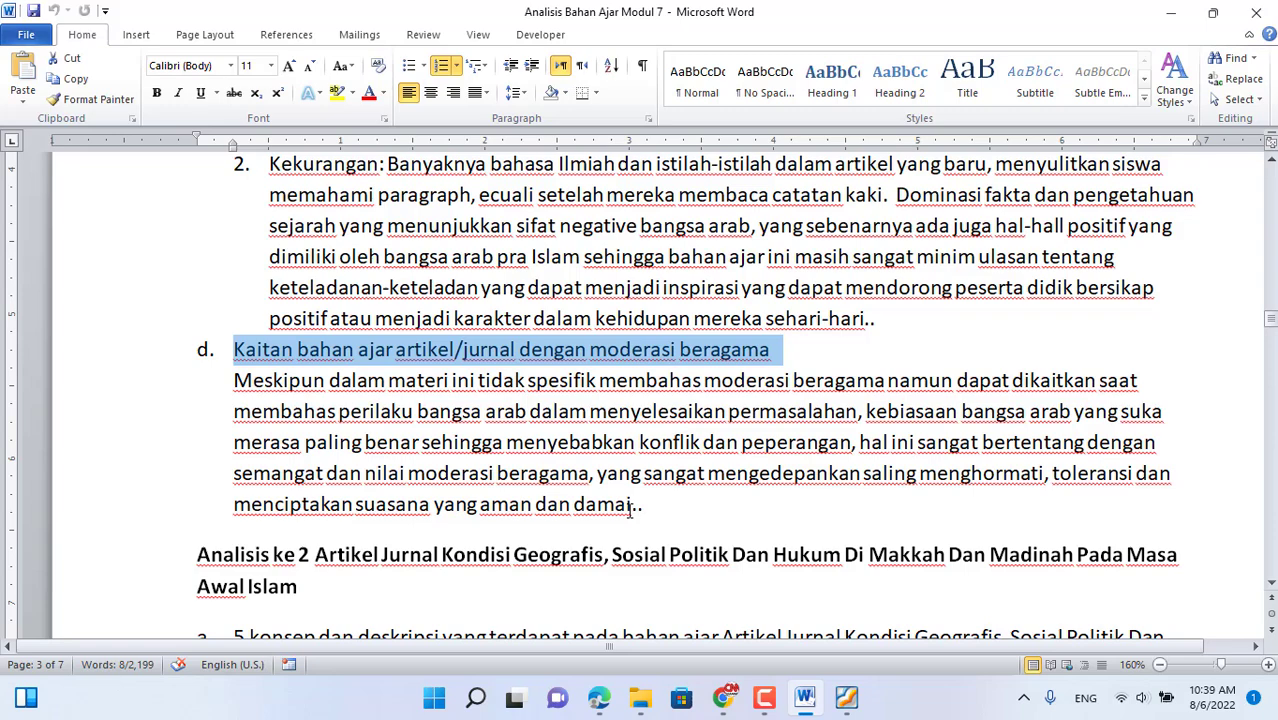
Check the Kesimpulan section of Modul 7 Artikel KB 1b.pdf in Foxit Reader and return to the concept list in Word
click(846, 700)
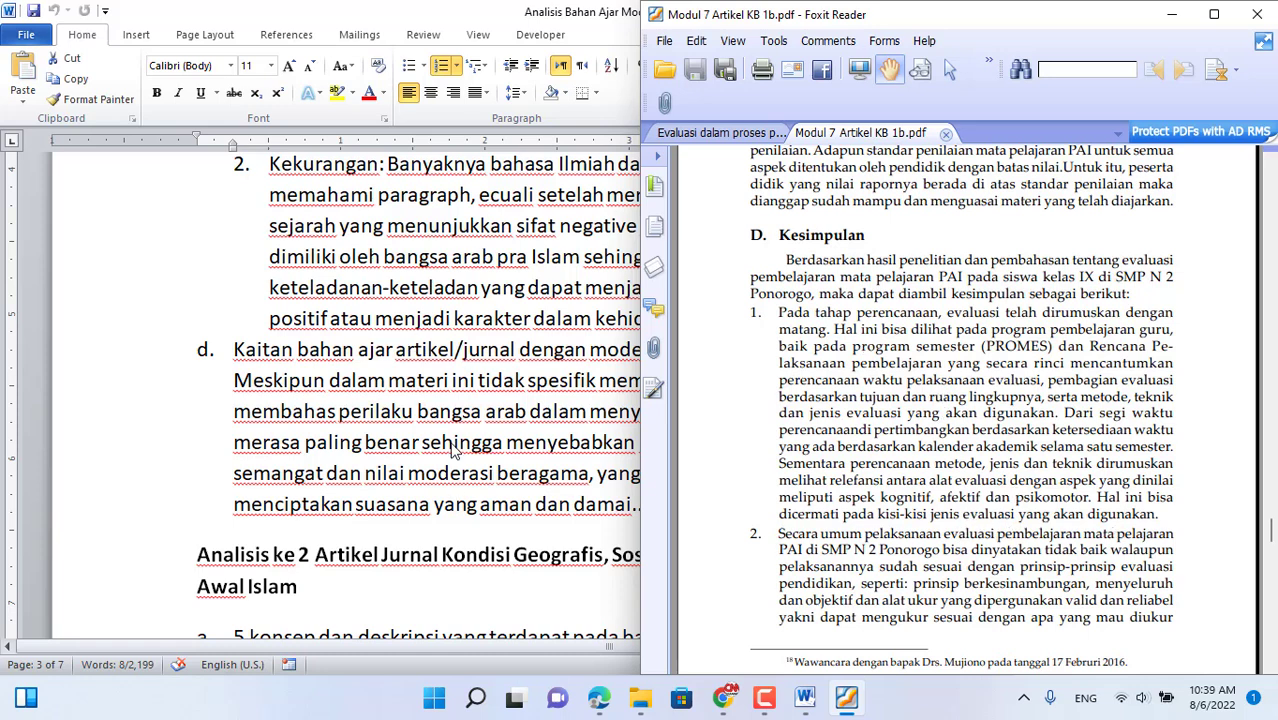
key(alt+Tab)
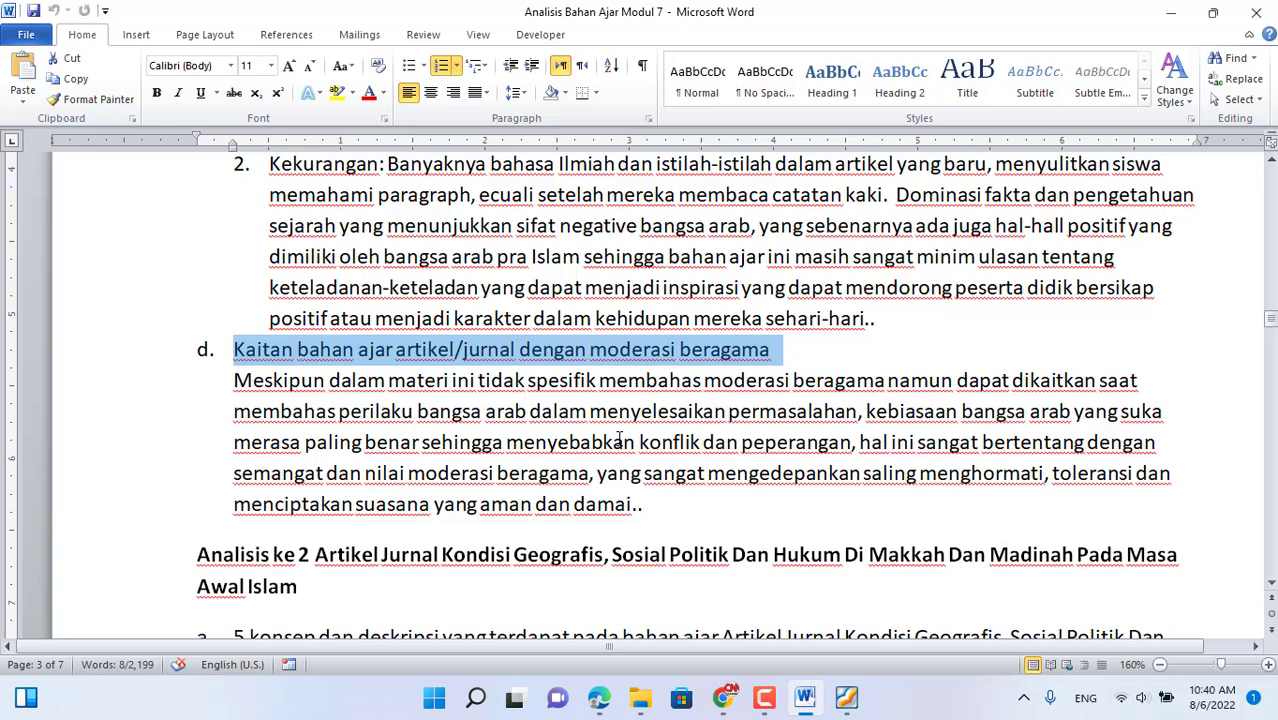
scroll(657, 480, up, 2)
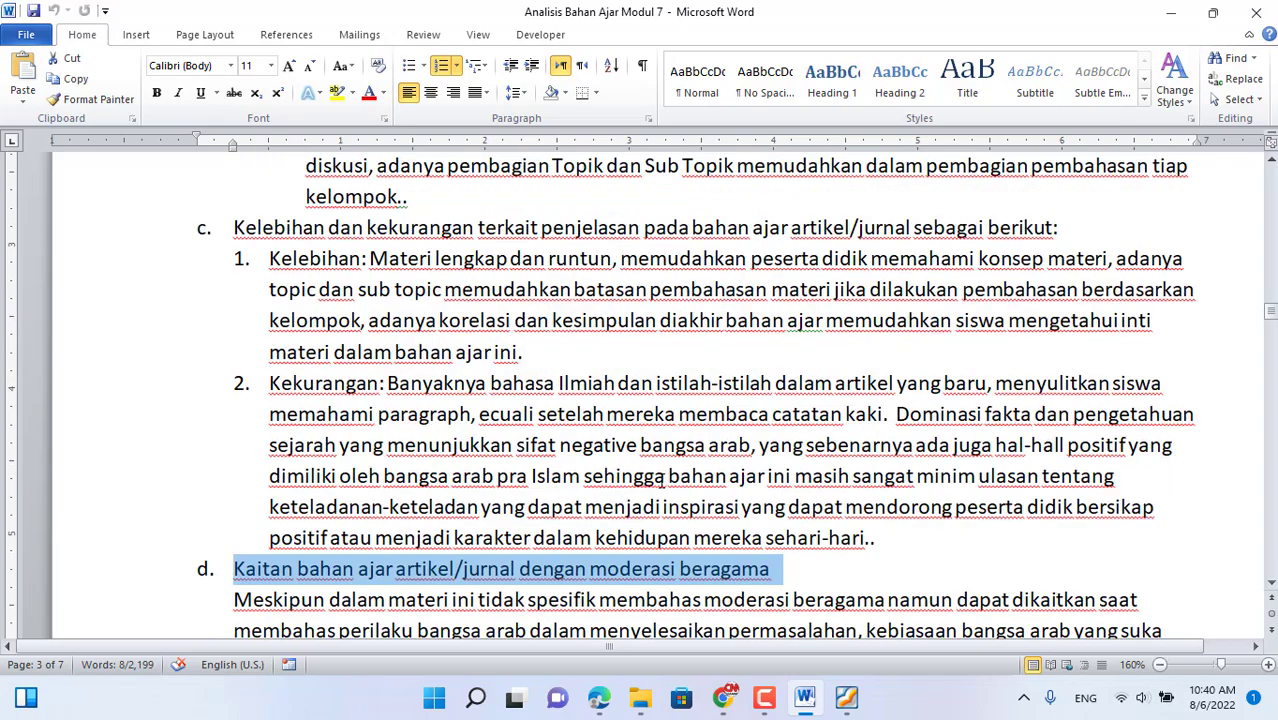
scroll(661, 481, up, 10)
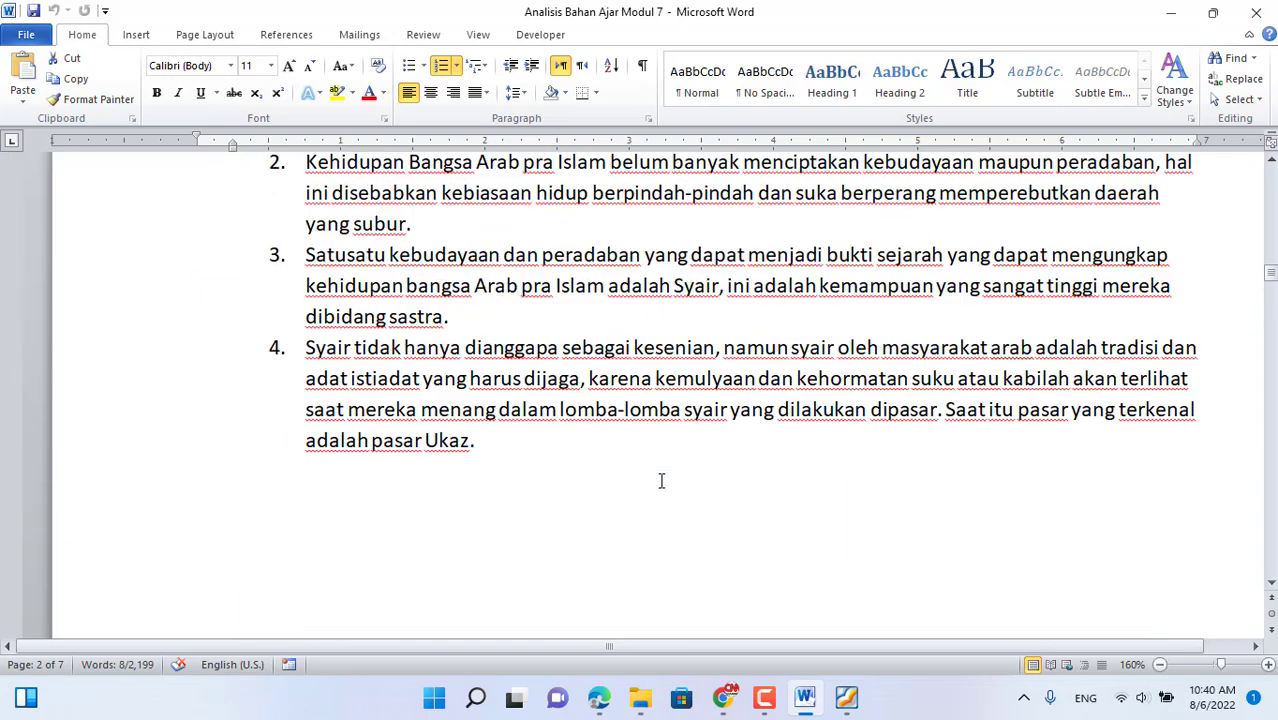
Switch to the KB 1 discussion page in Chrome and place the cursor in the "Komentar Anda ?" reply box
mouse_move(723, 697)
click(637, 605)
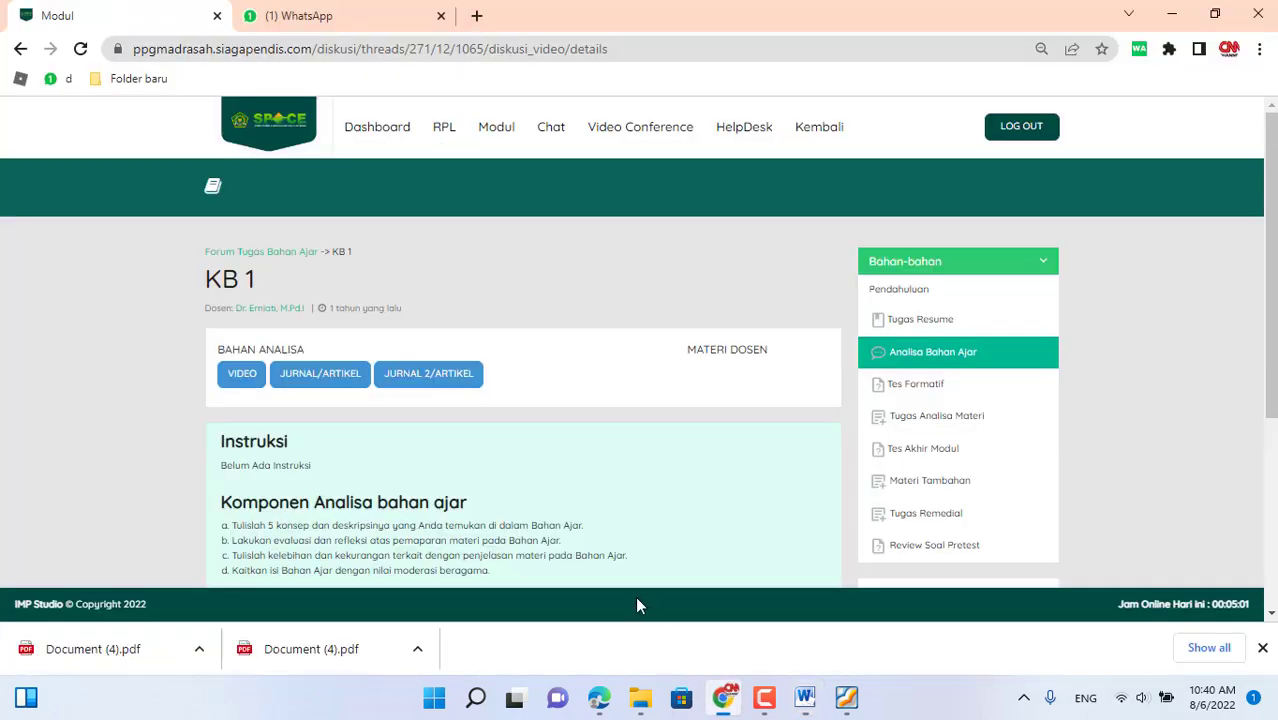
scroll(522, 476, down, 3)
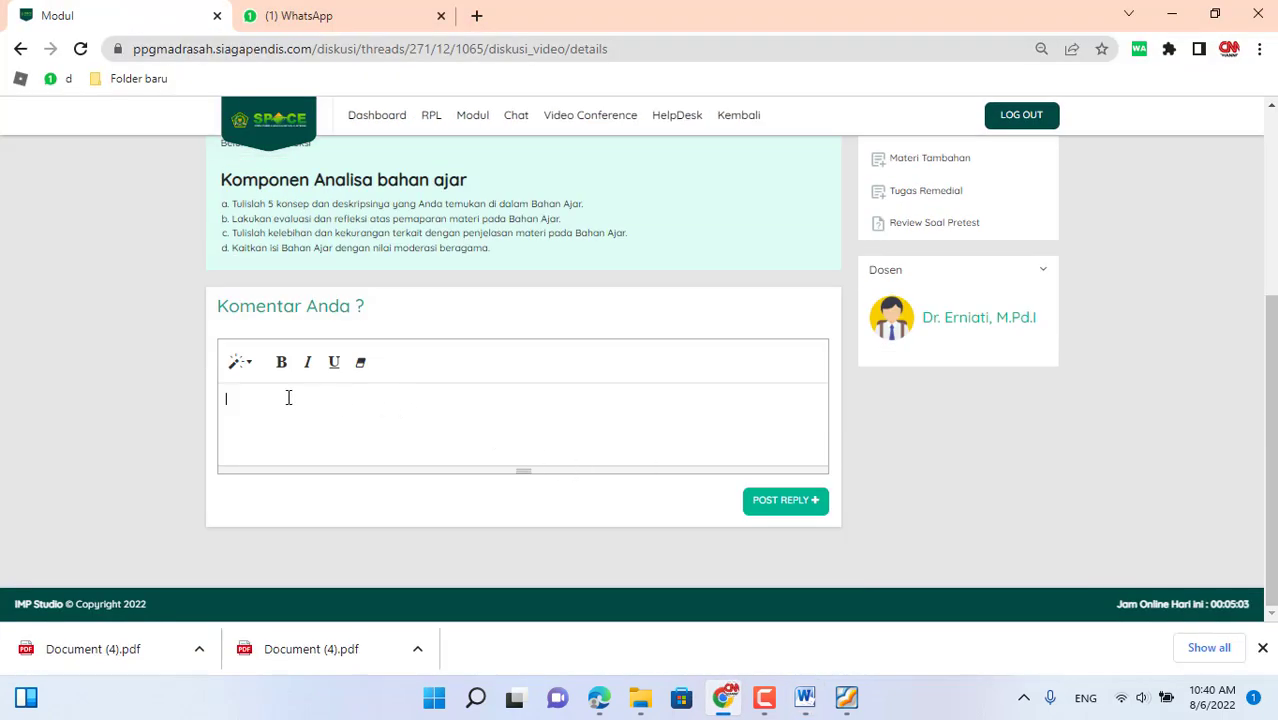
Switch back to Word and review the start of the Historiografi Arab Pra-Islam analysis, from its title to the concepts under heading a
click(805, 697)
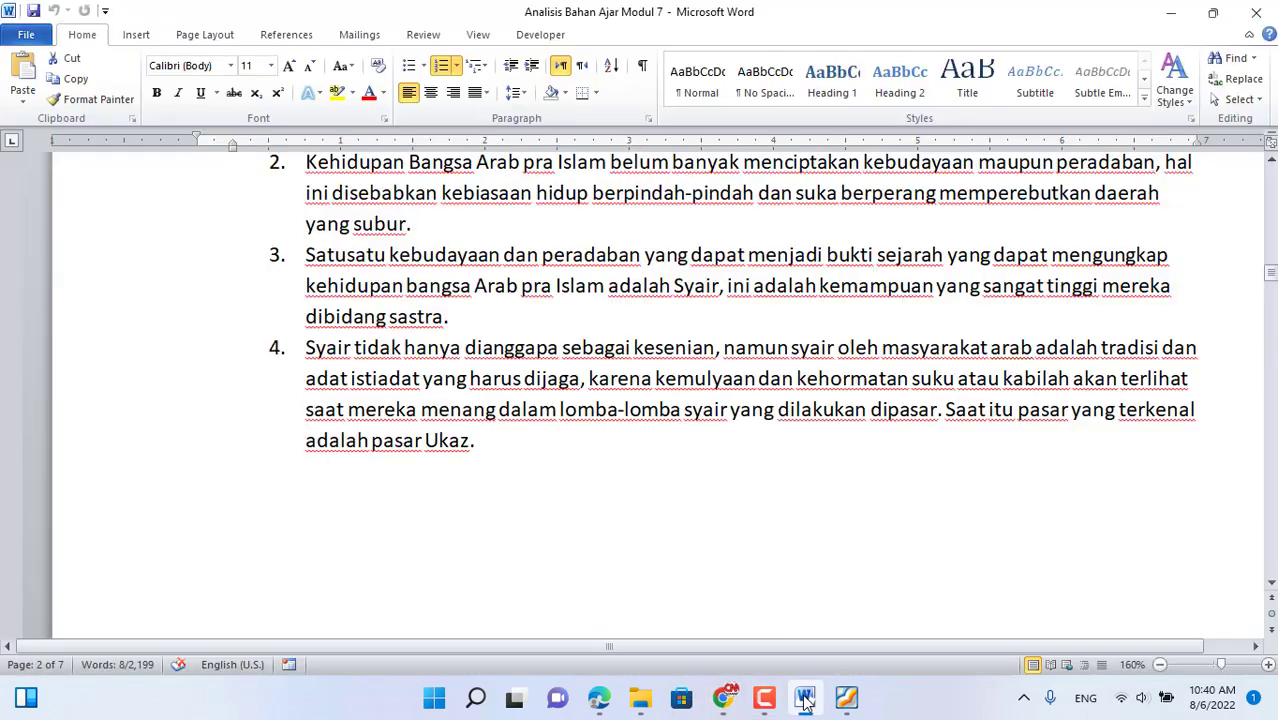
scroll(531, 476, up, 8)
scroll(521, 496, down, 4)
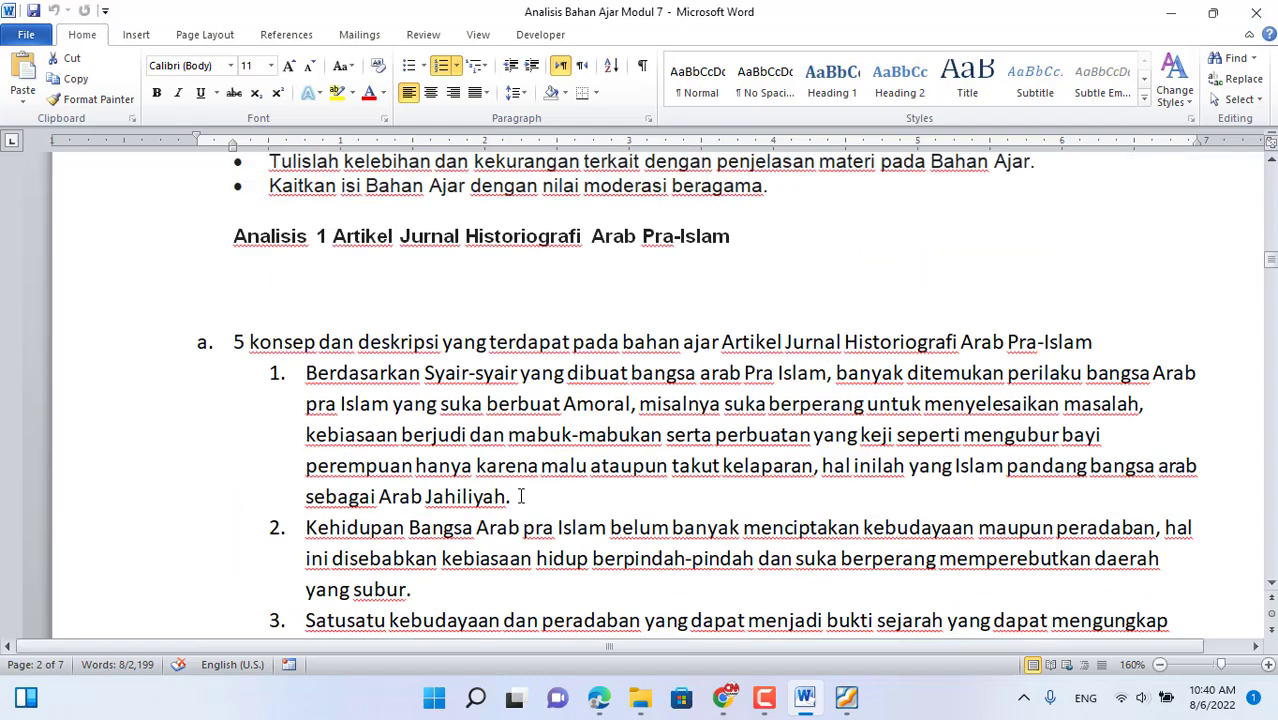
scroll(454, 611, down, 1)
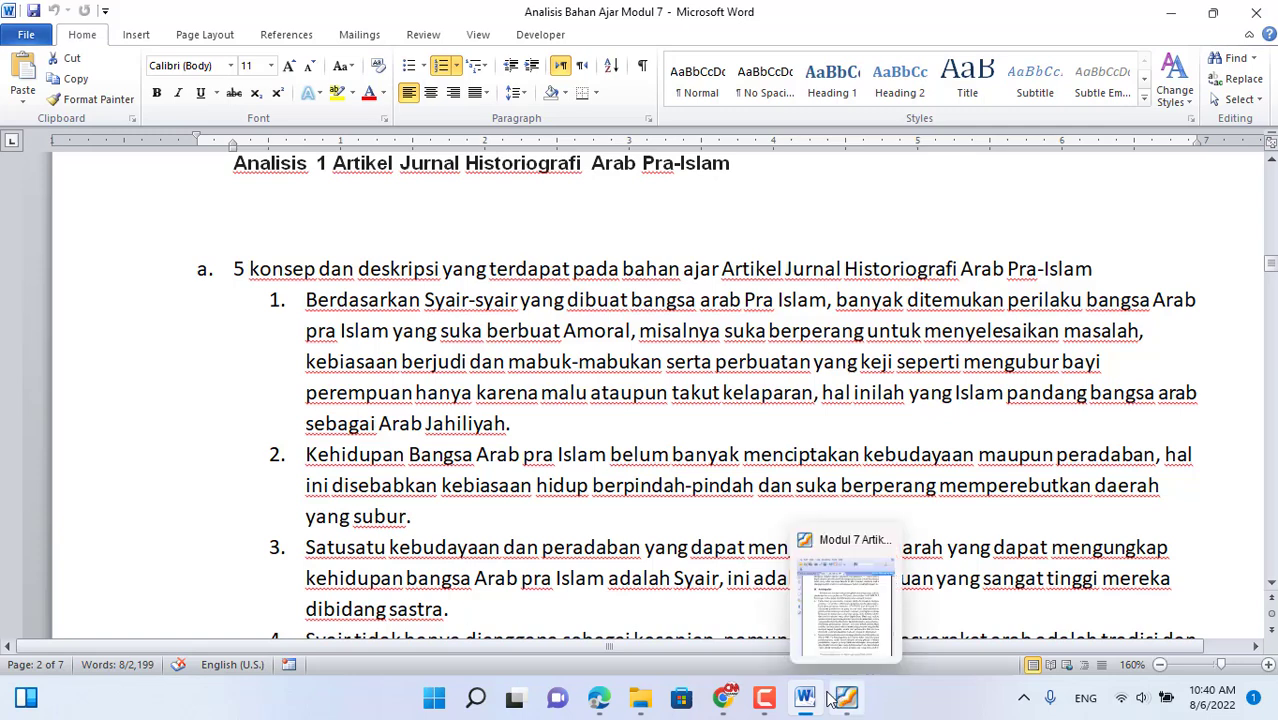
Return to the Komentar Anda reply box on the KB 1 page in Chrome, where the analysis is submitted
mouse_move(727, 714)
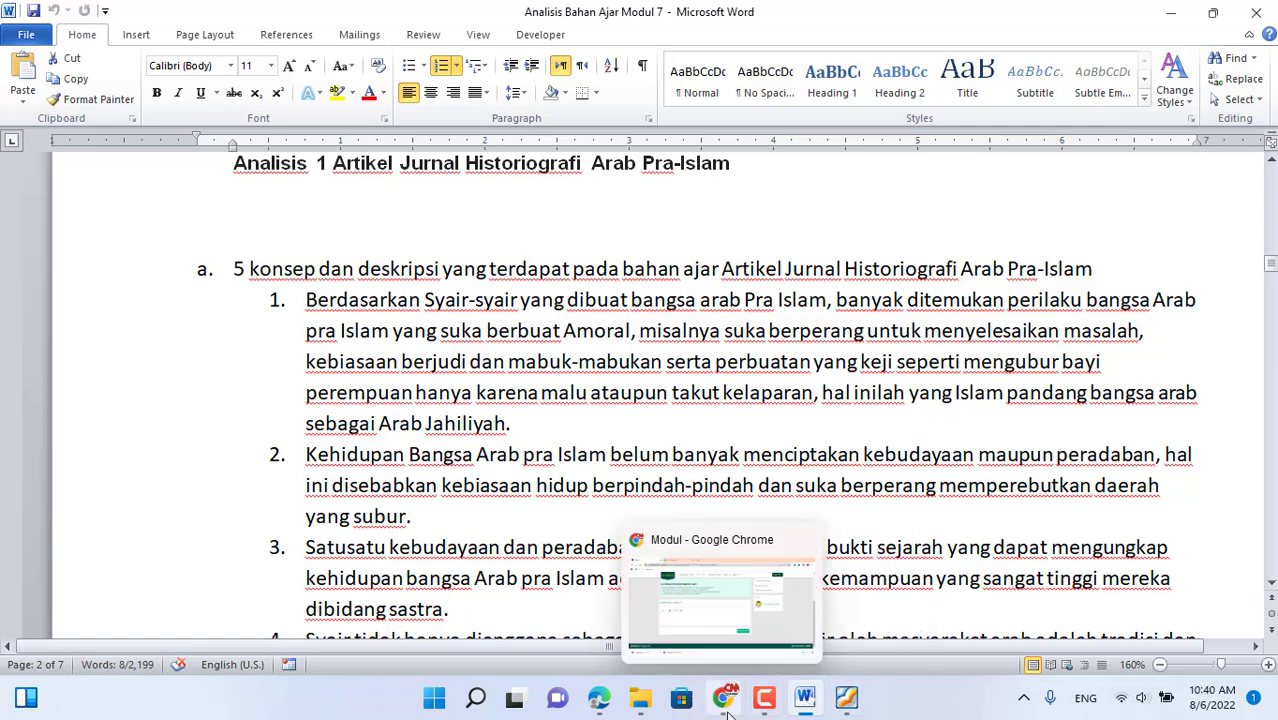
click(727, 714)
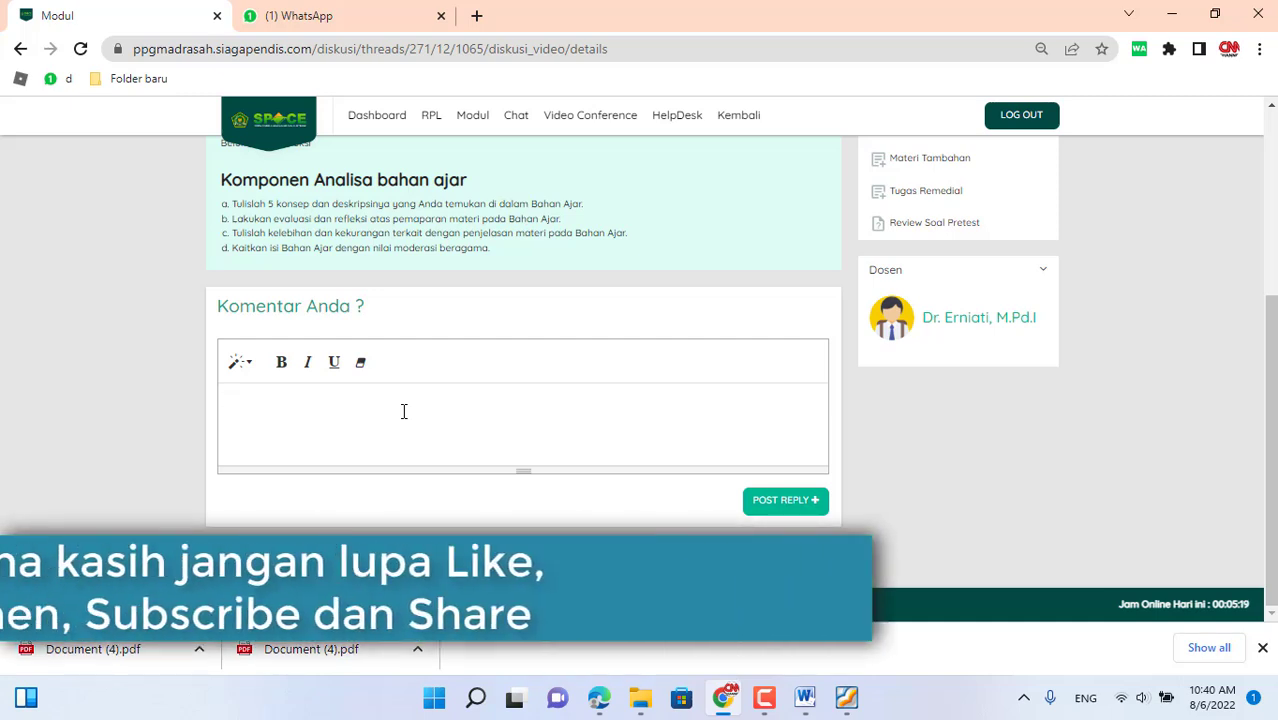
mouse_move(770, 714)
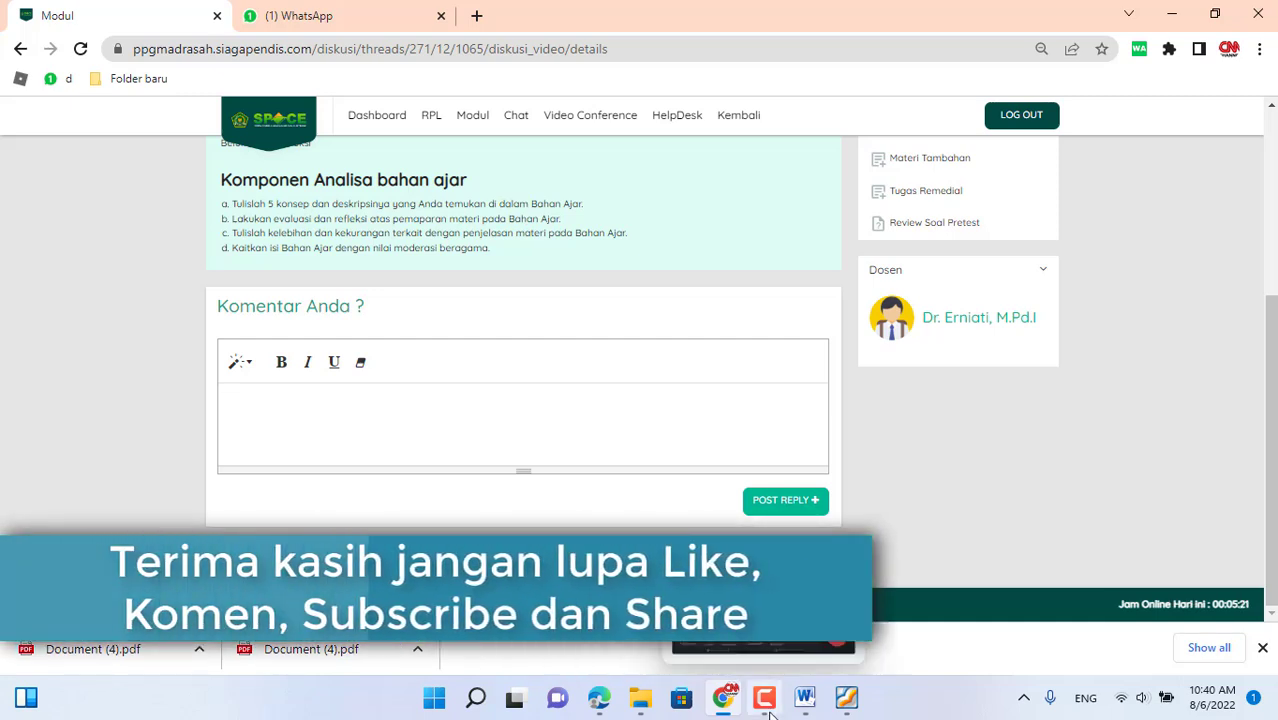